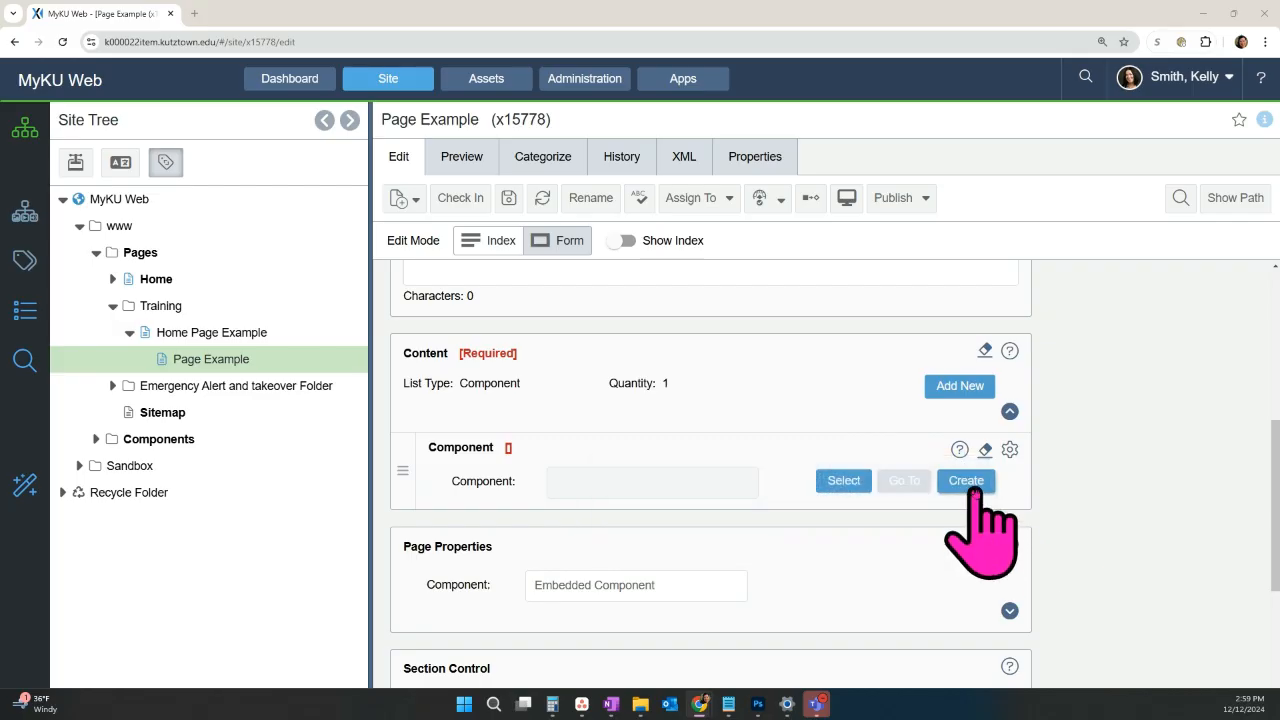
- Create a component named "Accordion Intro" of type KU Accordion Container in the page's Content section
click(968, 484)
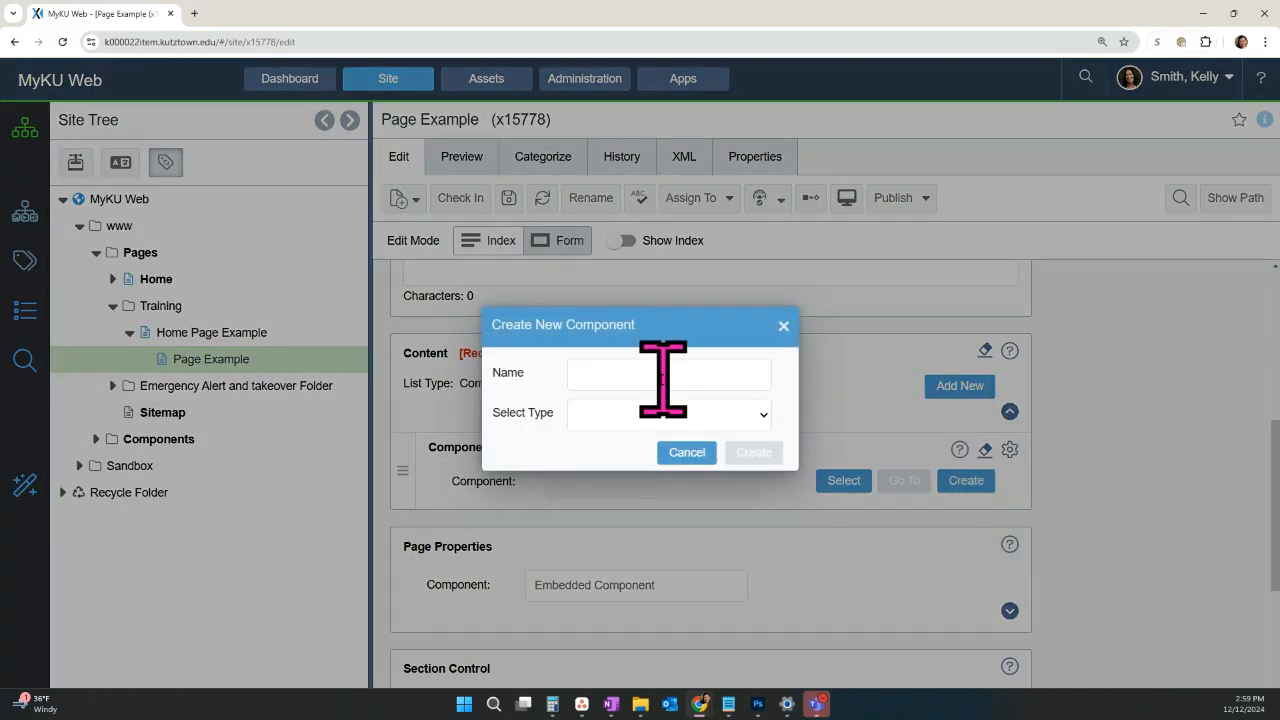
click(655, 377)
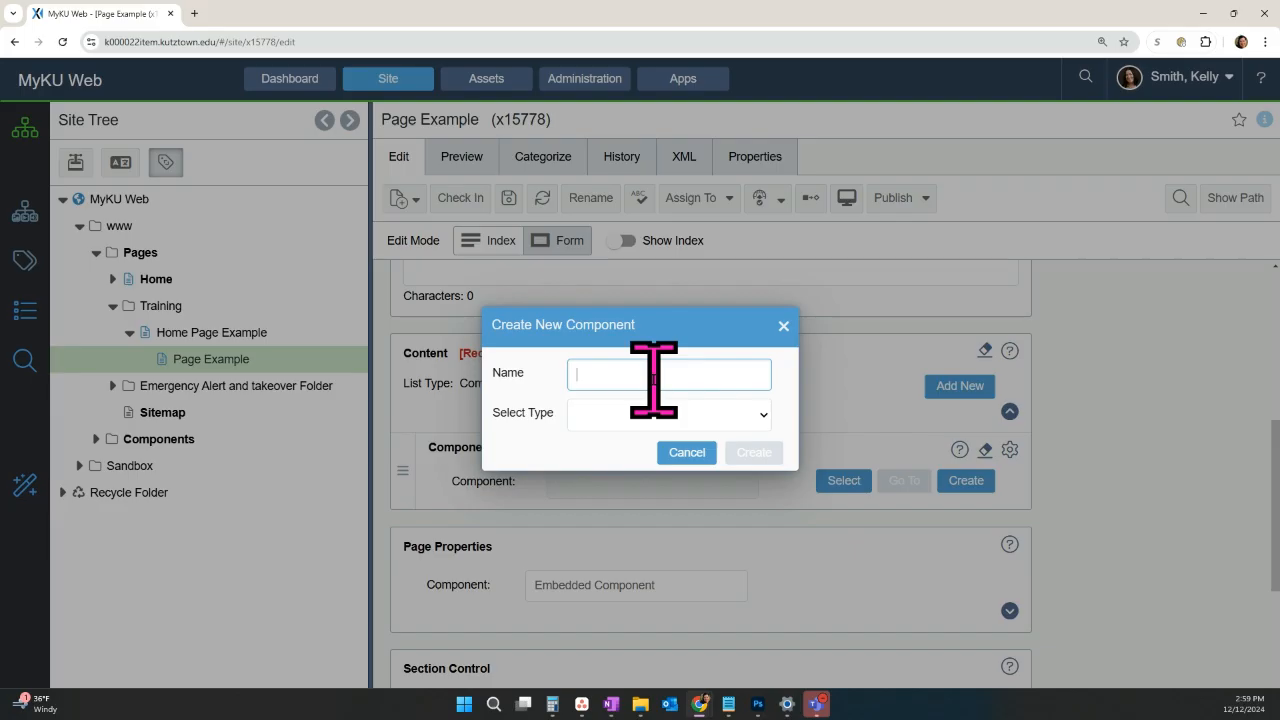
text(Accordion In)
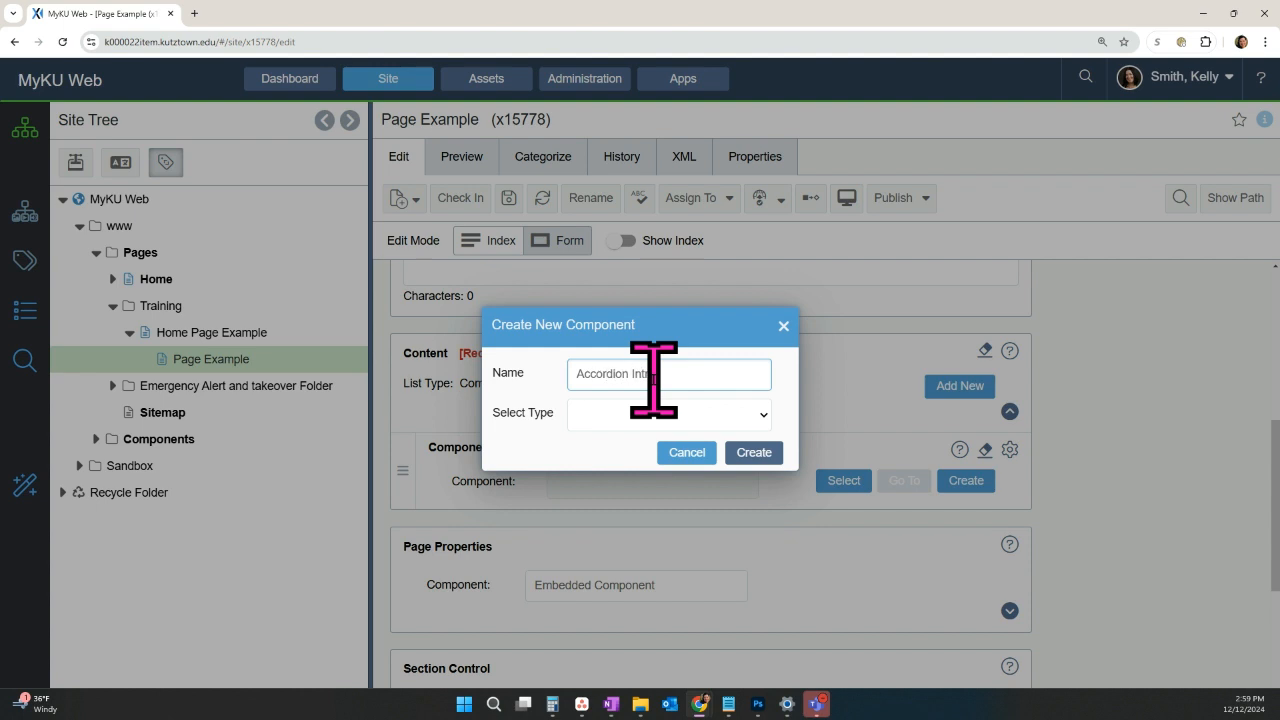
text(tro)
click(594, 420)
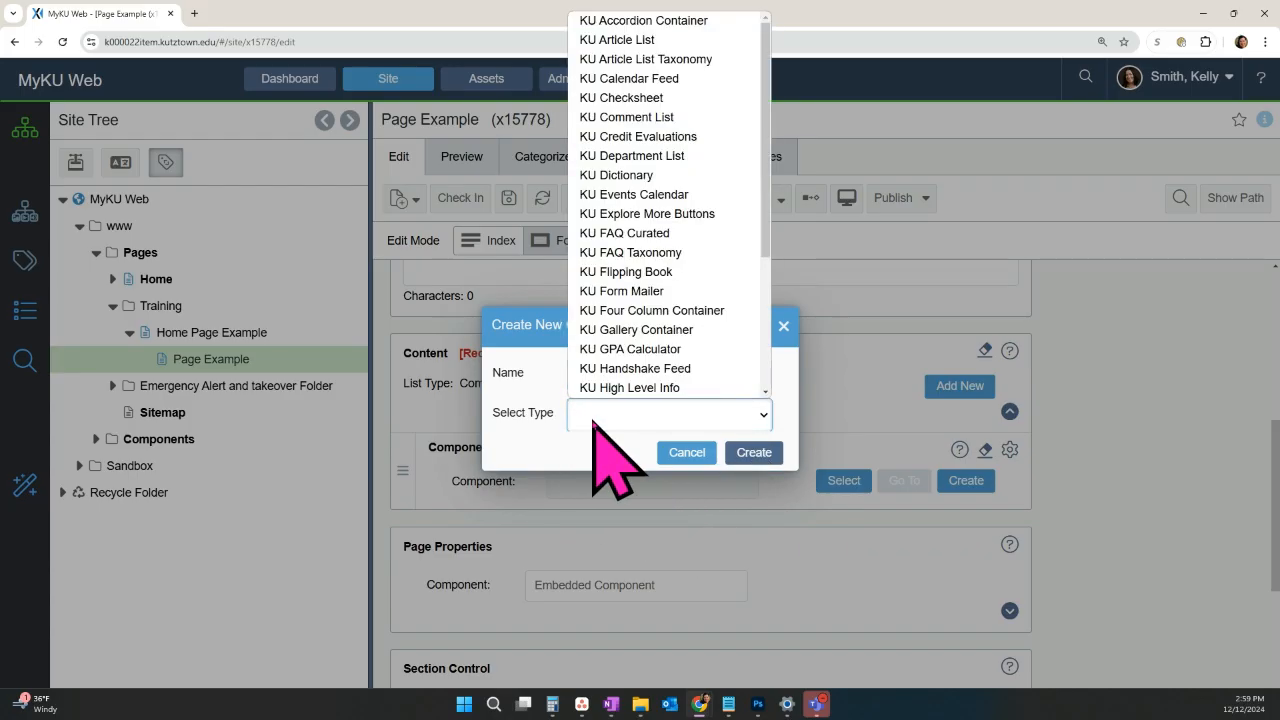
click(684, 22)
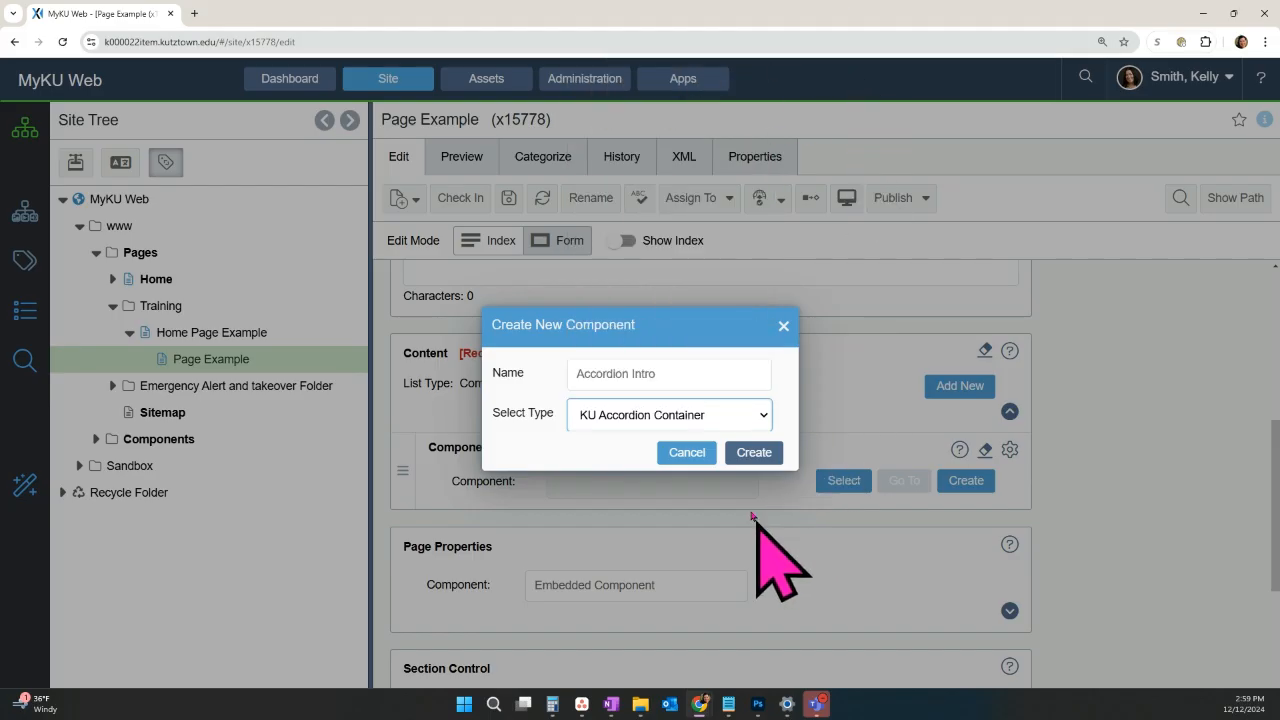
click(760, 455)
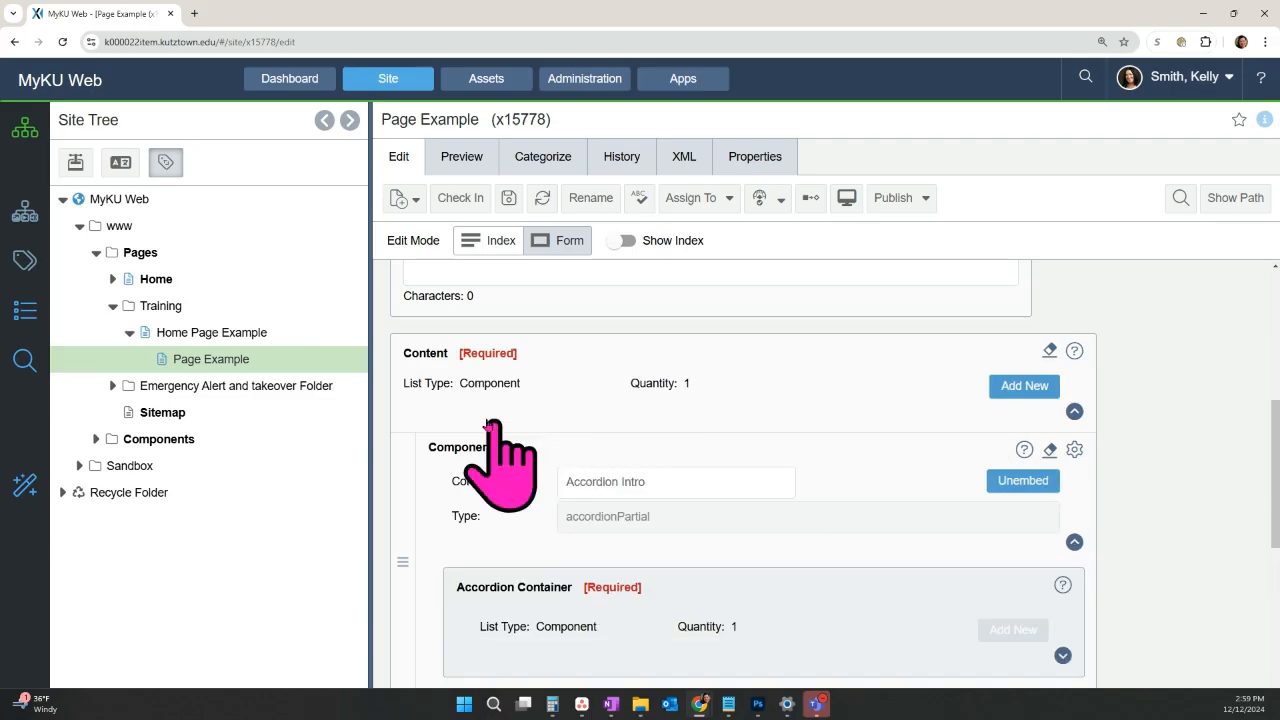
- Expand the Accordion Container of Accordion Intro and add a second accordion item
scroll(722, 560, down, 2)
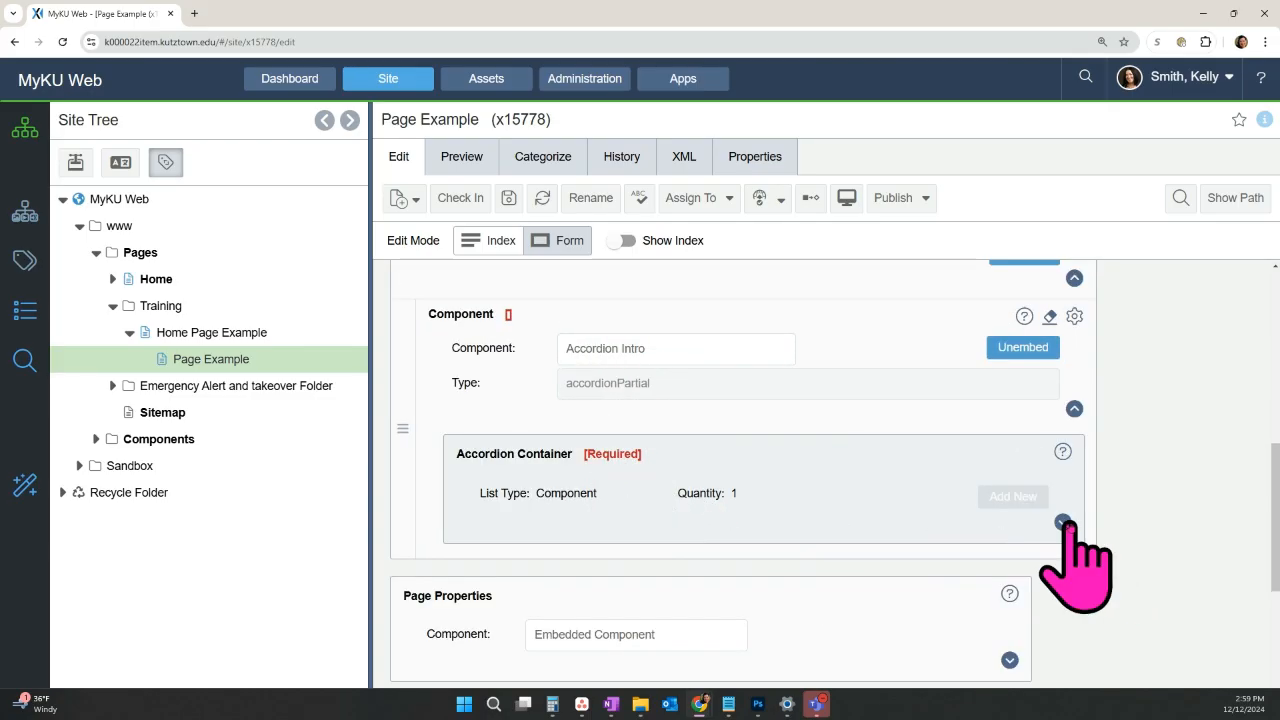
click(1063, 522)
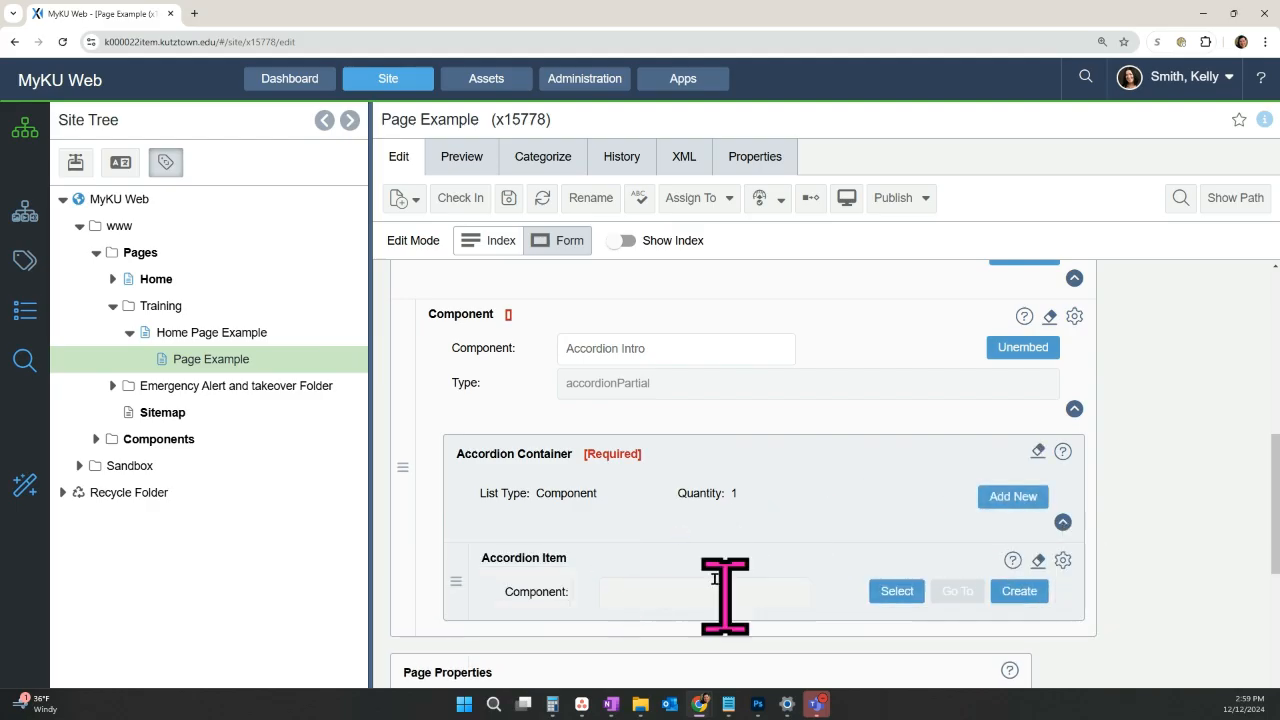
scroll(707, 563, down, 1)
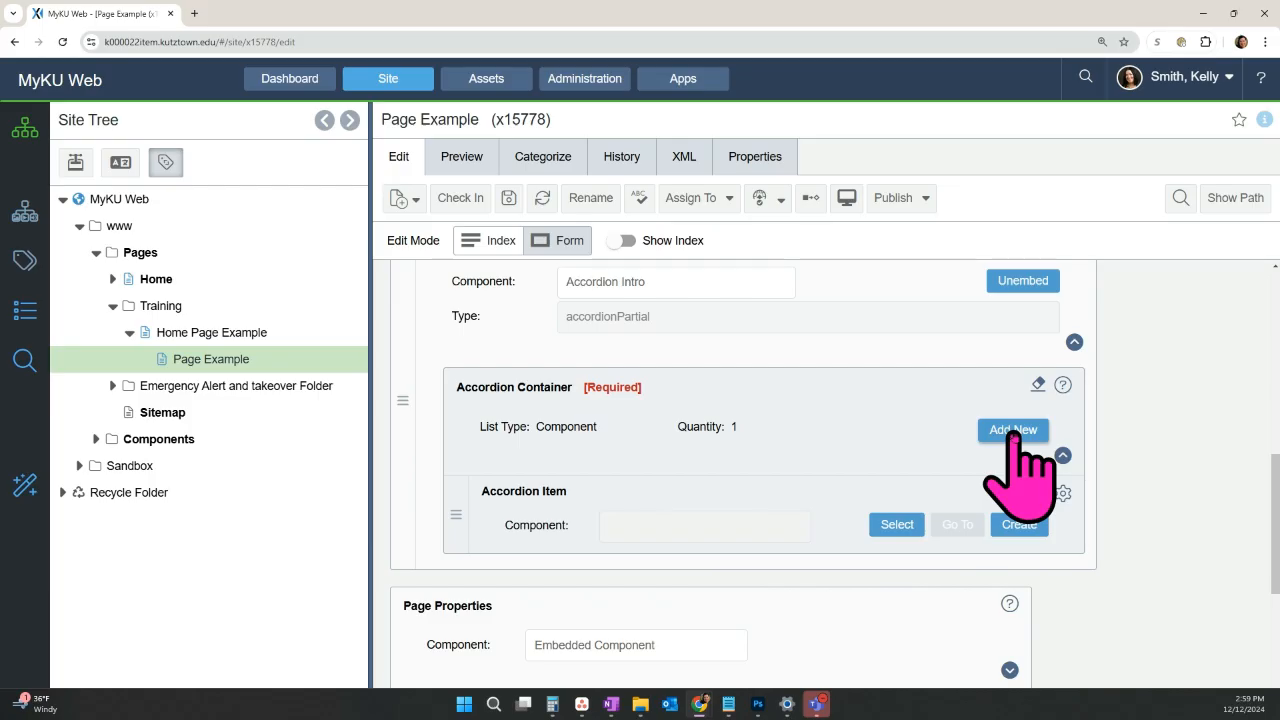
click(1034, 492)
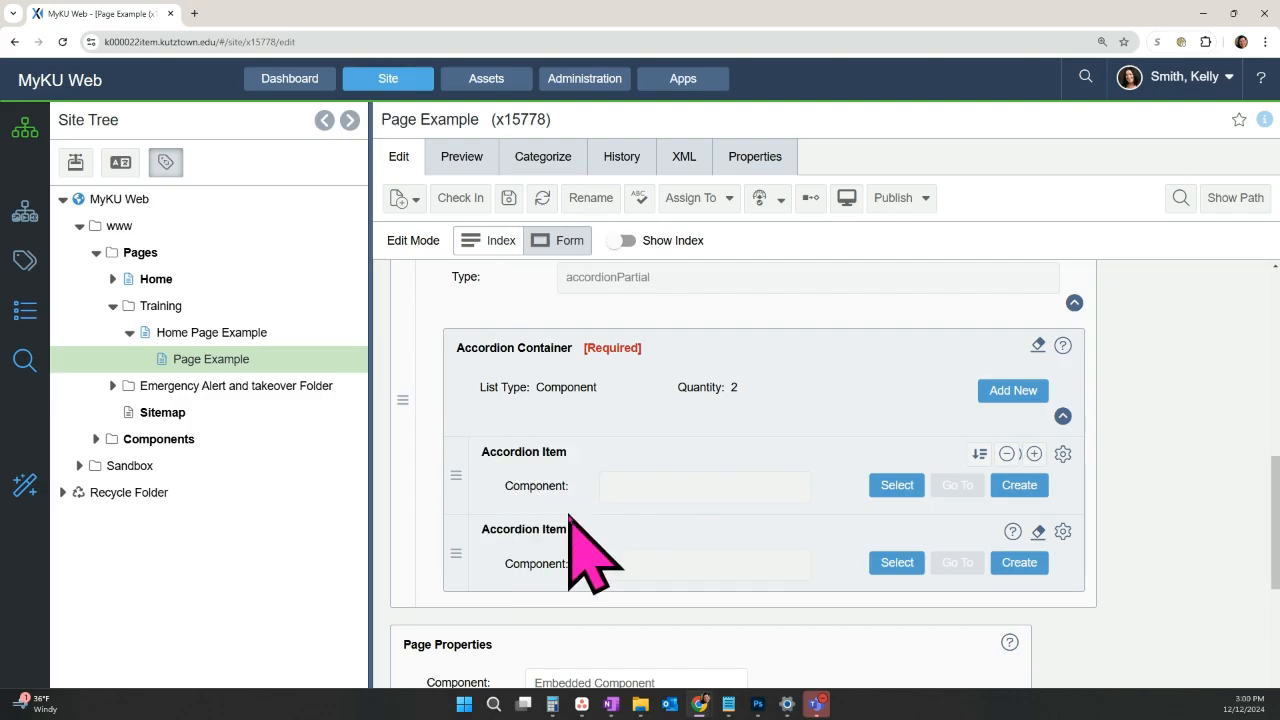
- Add two more accordion items to the Accordion Container and remove two of the empty items again
click(1018, 390)
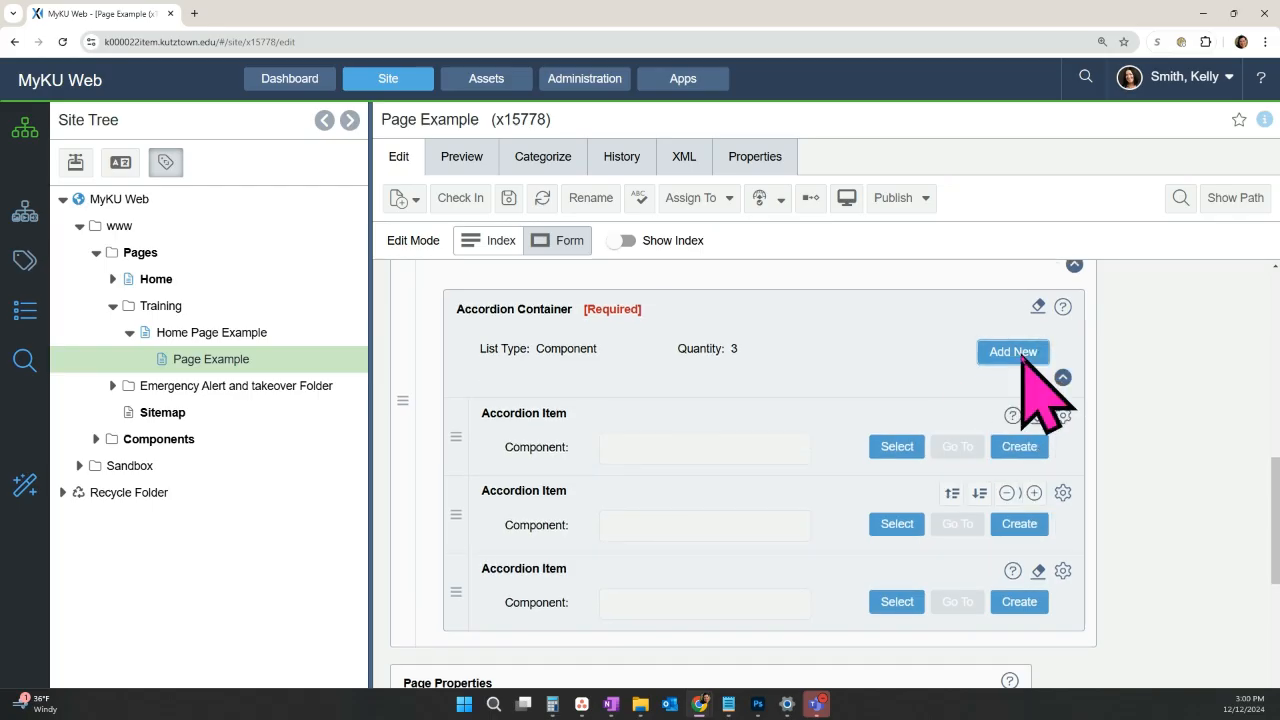
click(1013, 351)
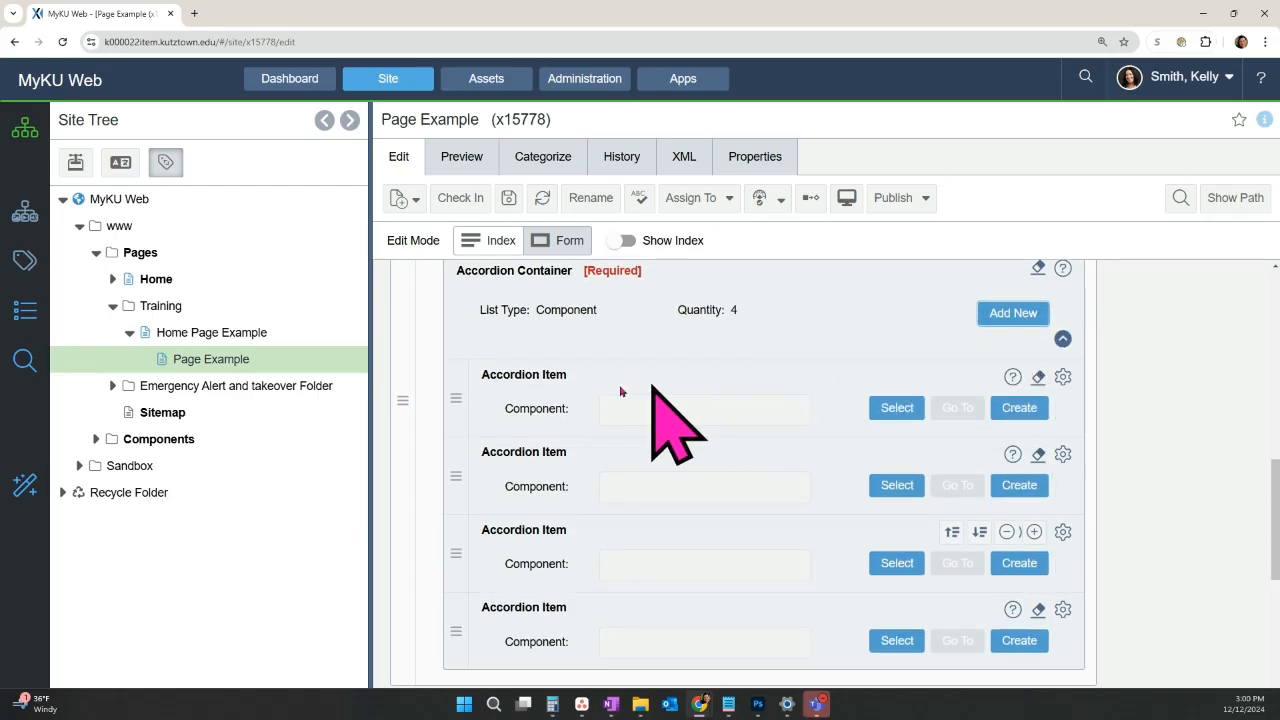
click(1062, 378)
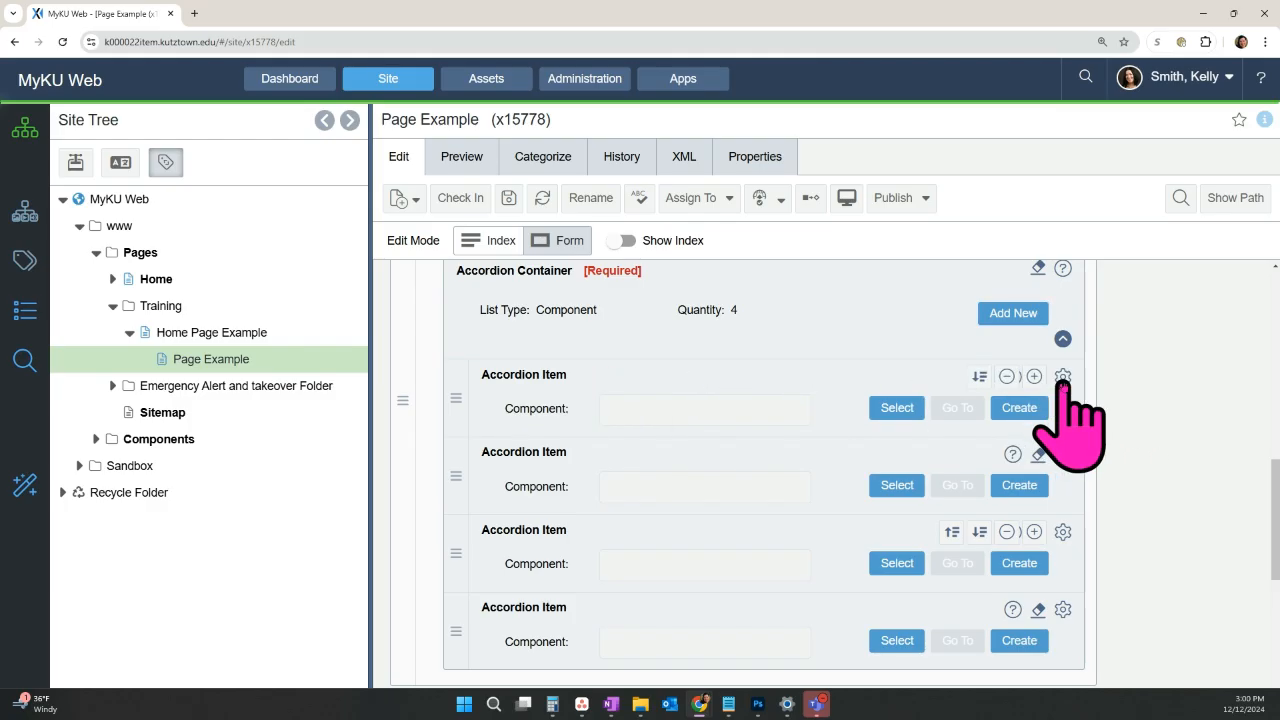
click(1006, 377)
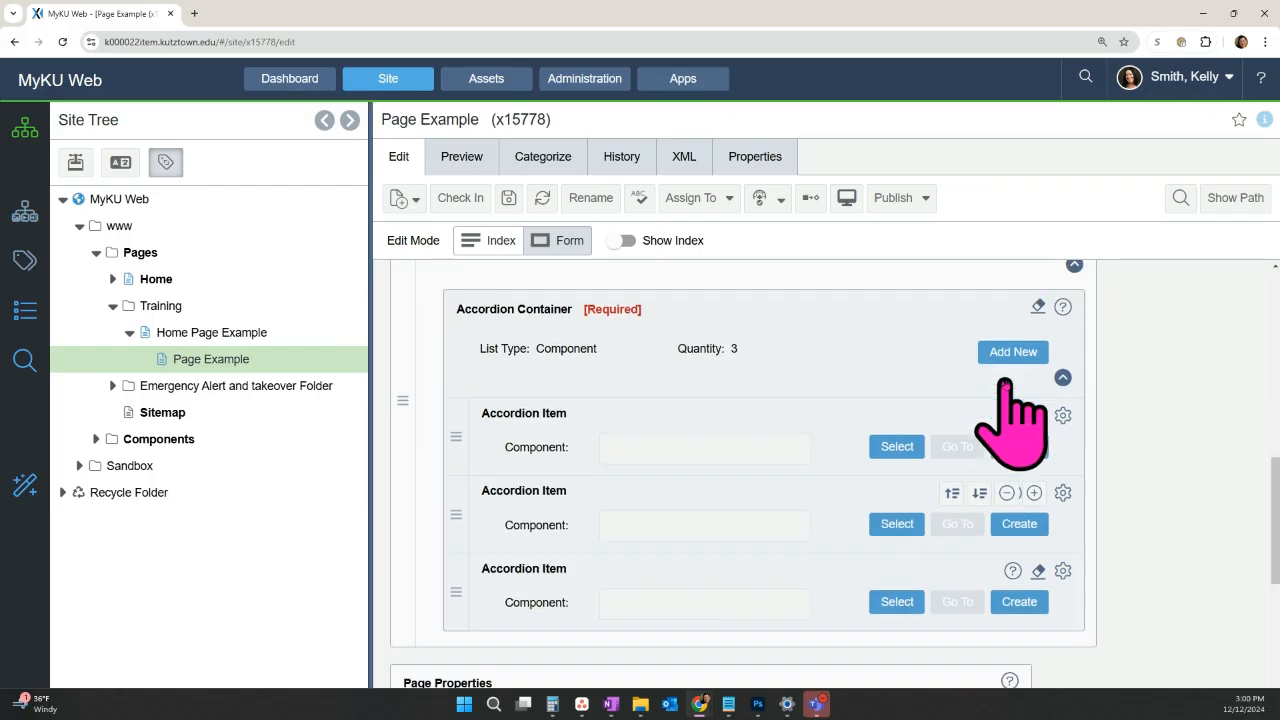
click(1062, 414)
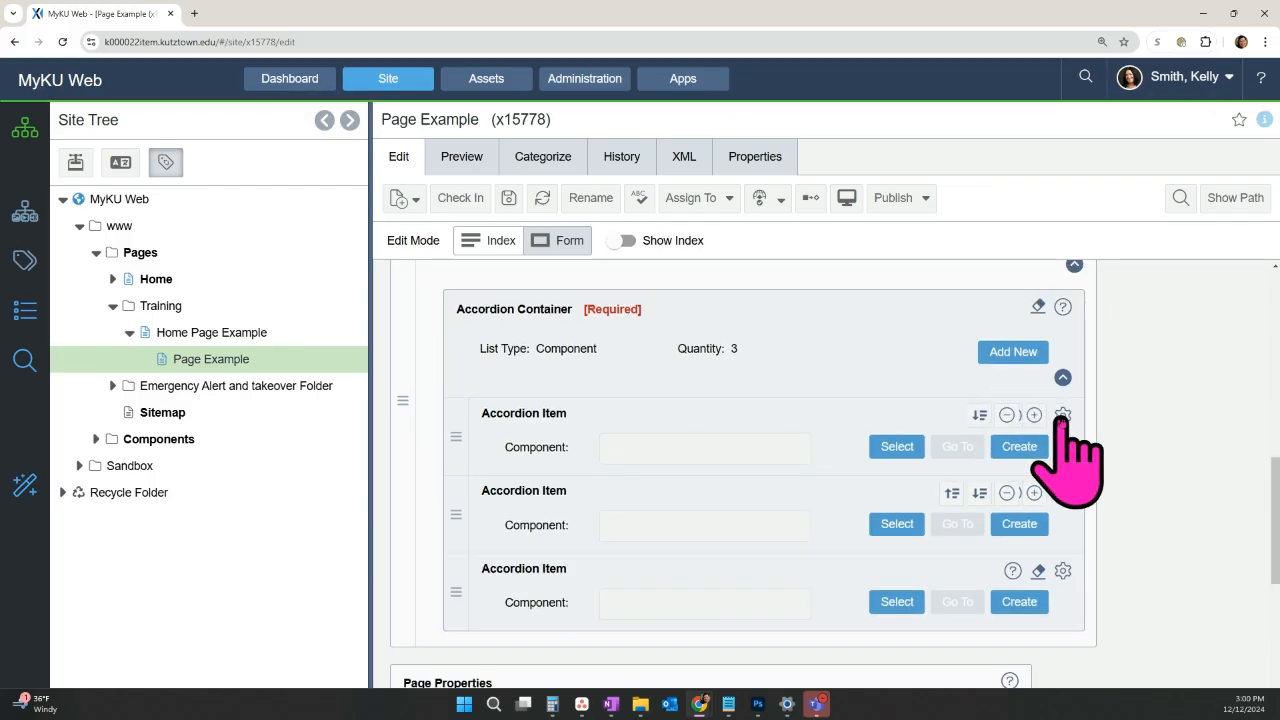
click(1007, 415)
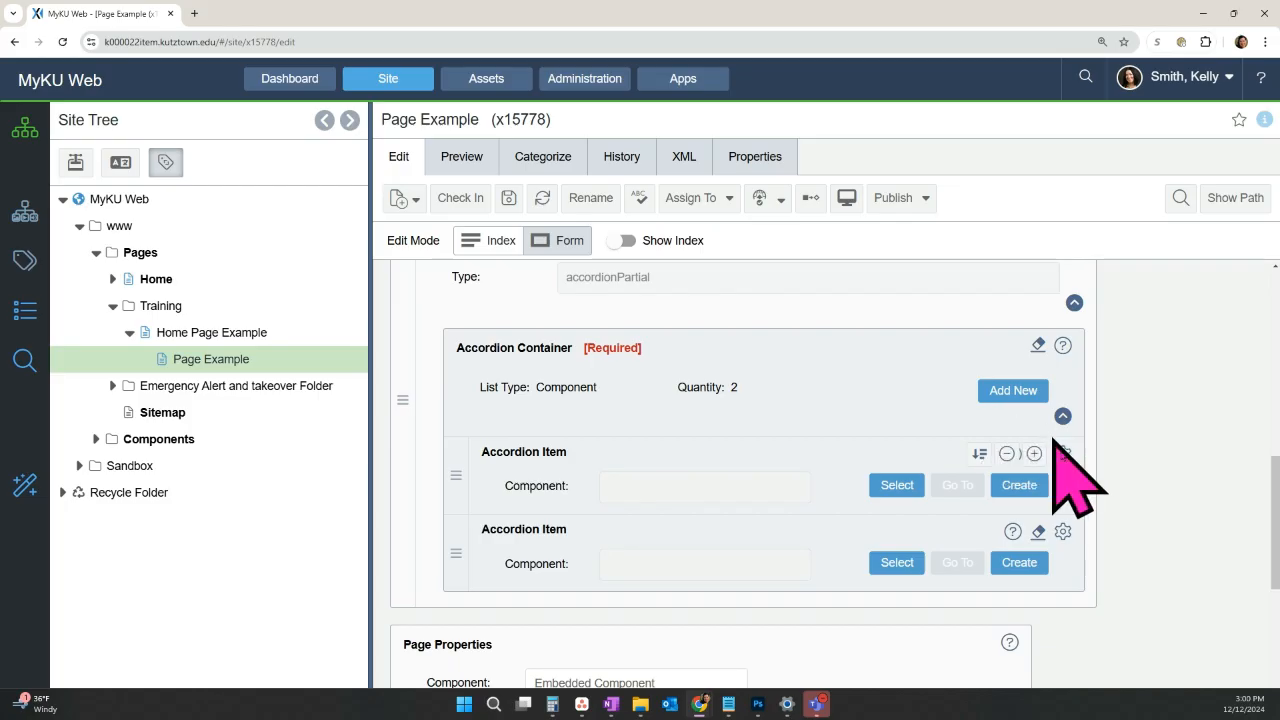
- Try reordering the two empty accordion items by moving one down, back up and down again
click(981, 457)
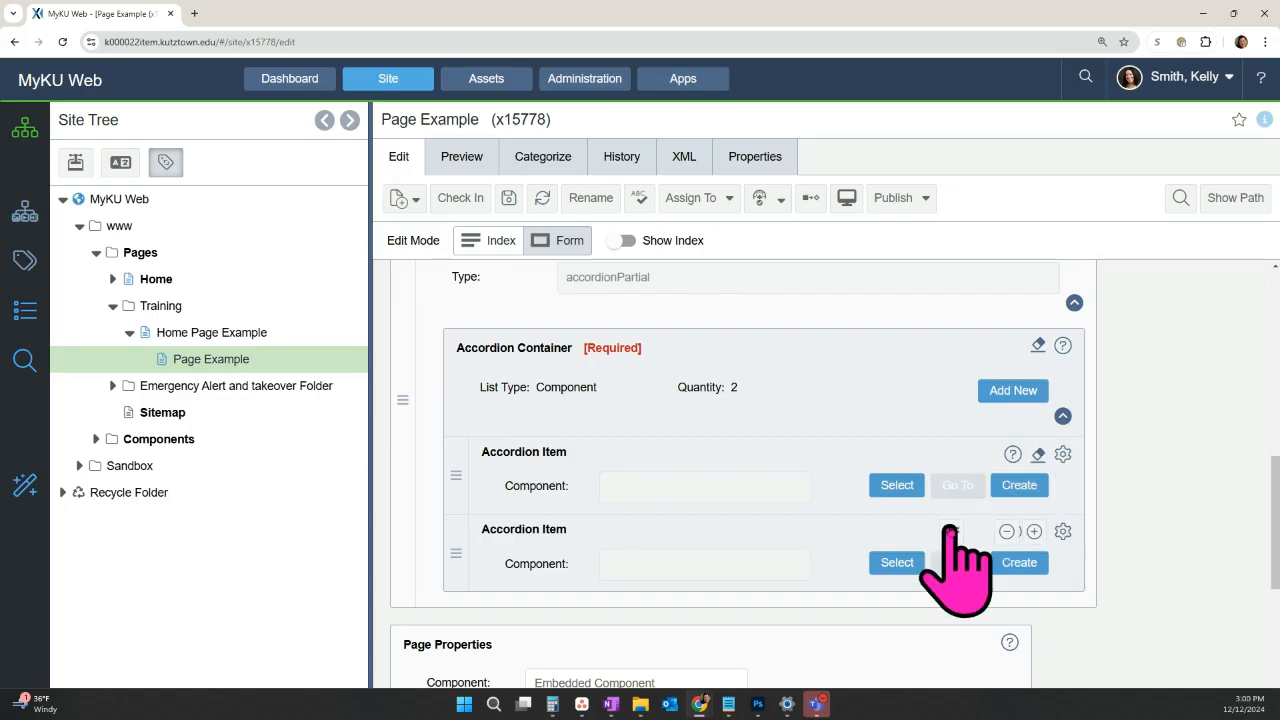
click(949, 533)
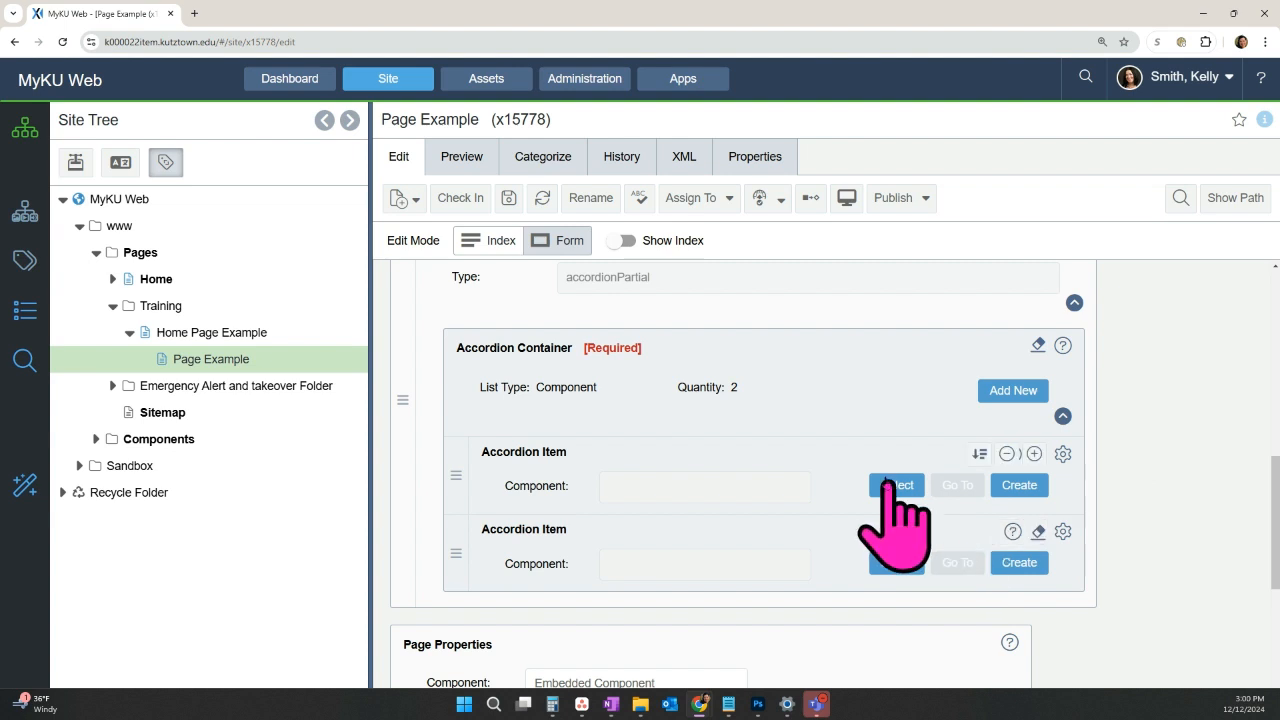
click(979, 454)
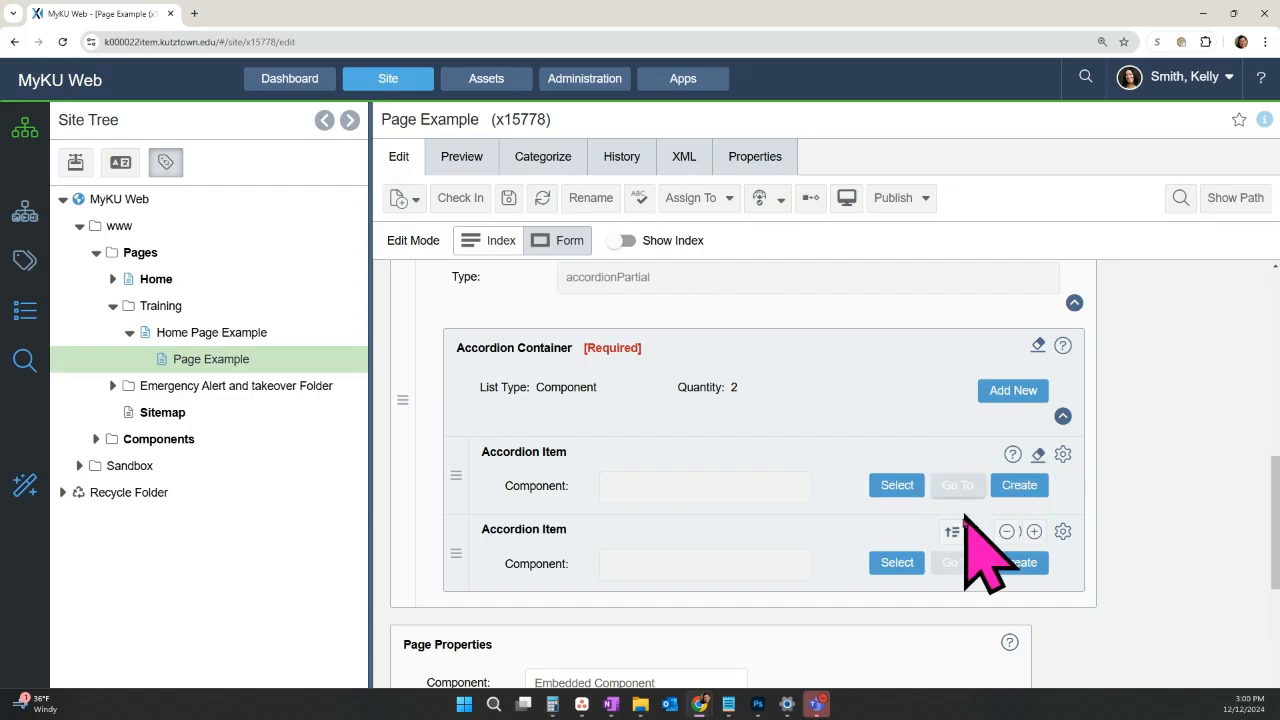
click(1063, 533)
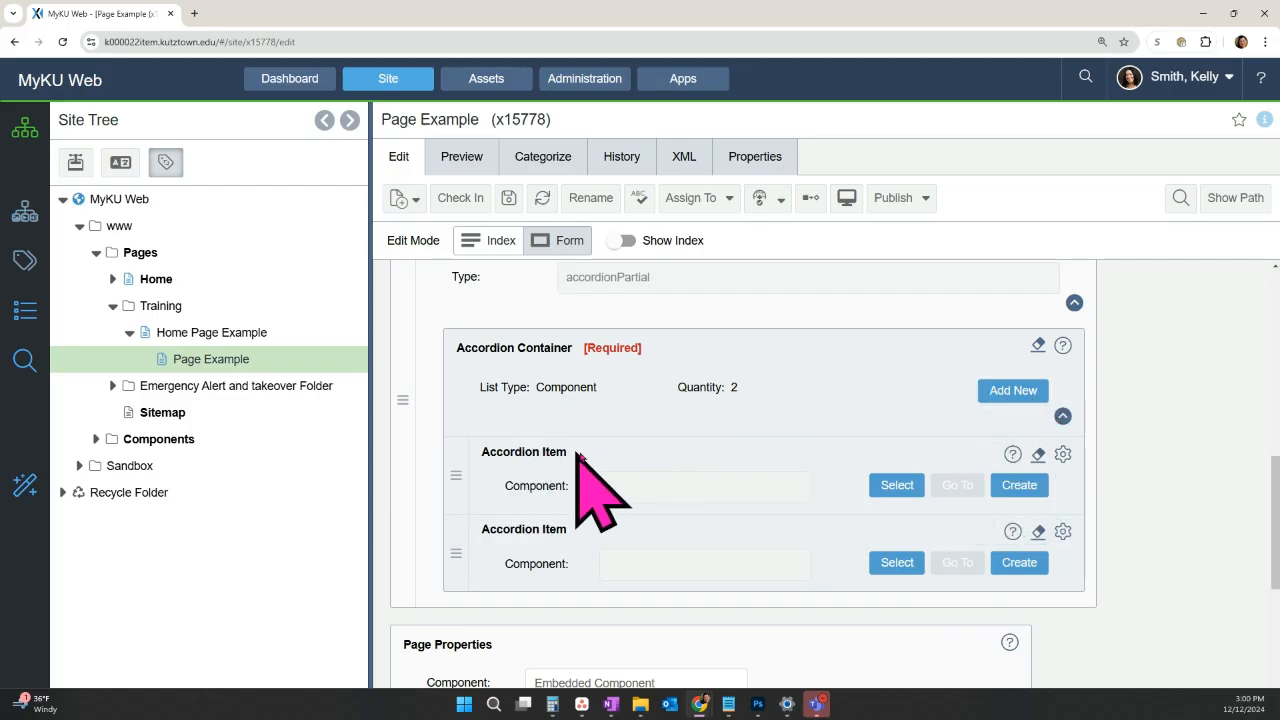
- Create a component named "Heading One" of type KU Accordion Component Item in the first accordion item
mouse_move(1013, 456)
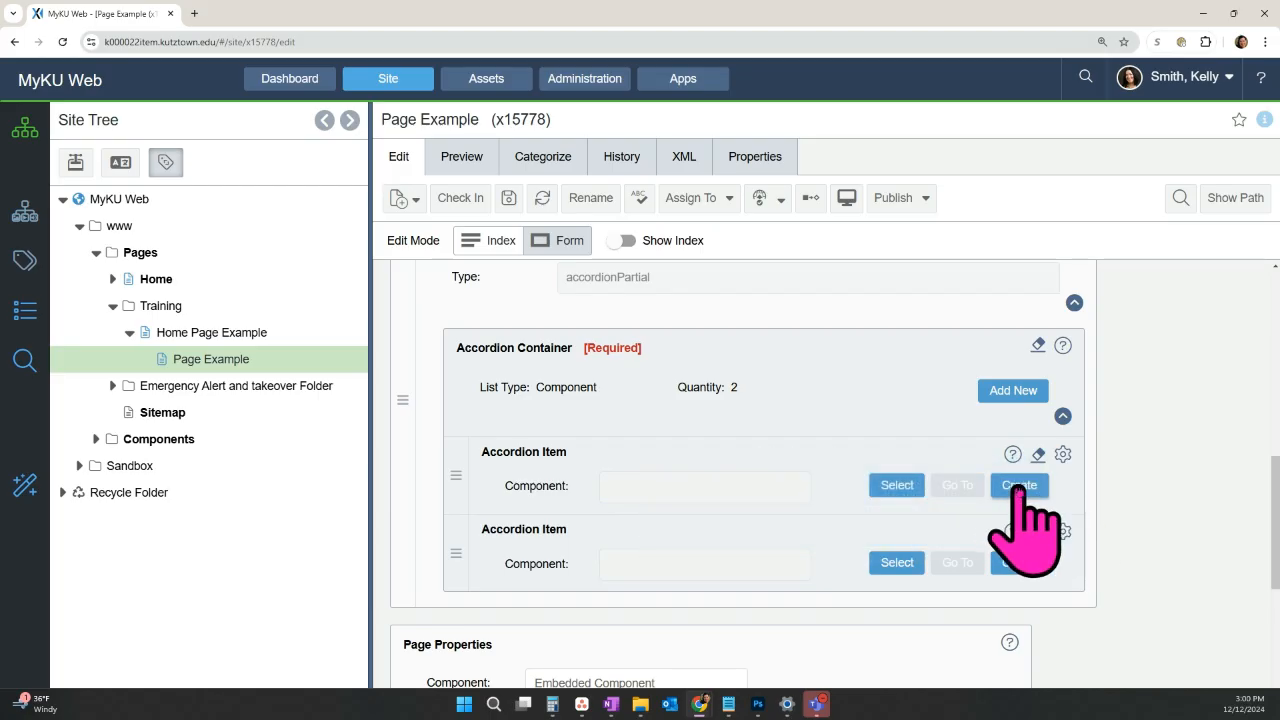
click(1019, 485)
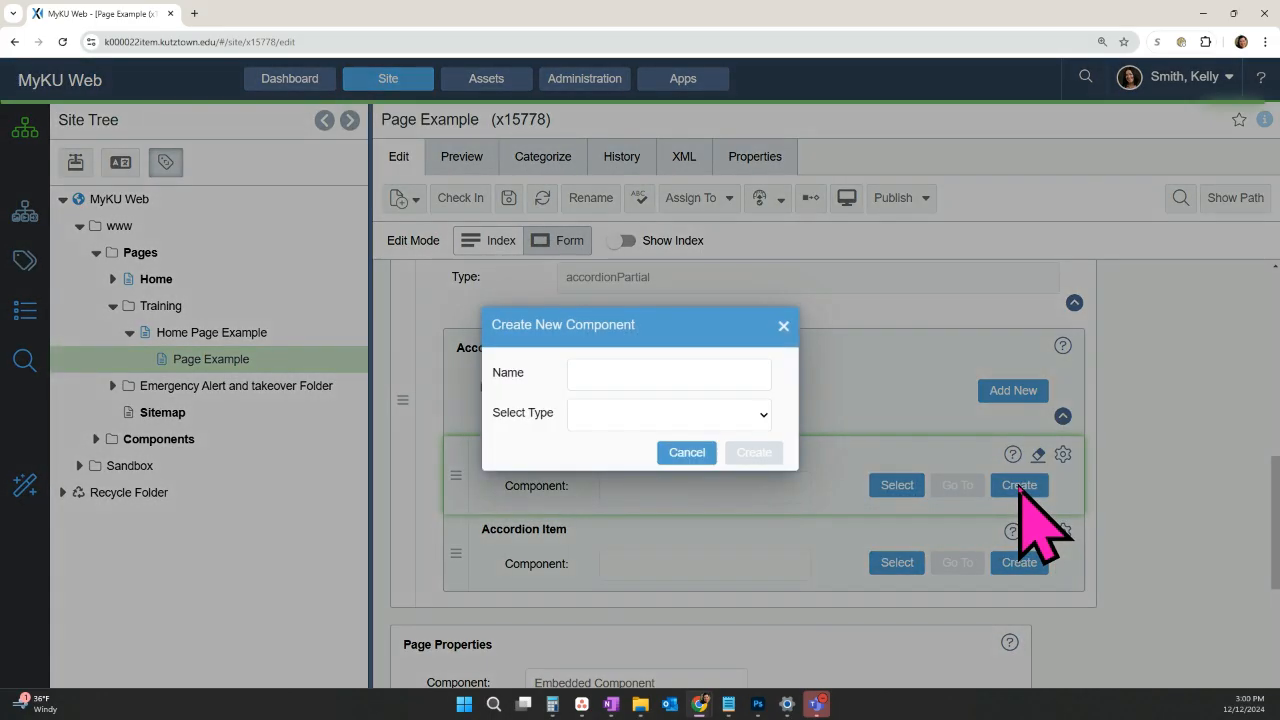
click(611, 376)
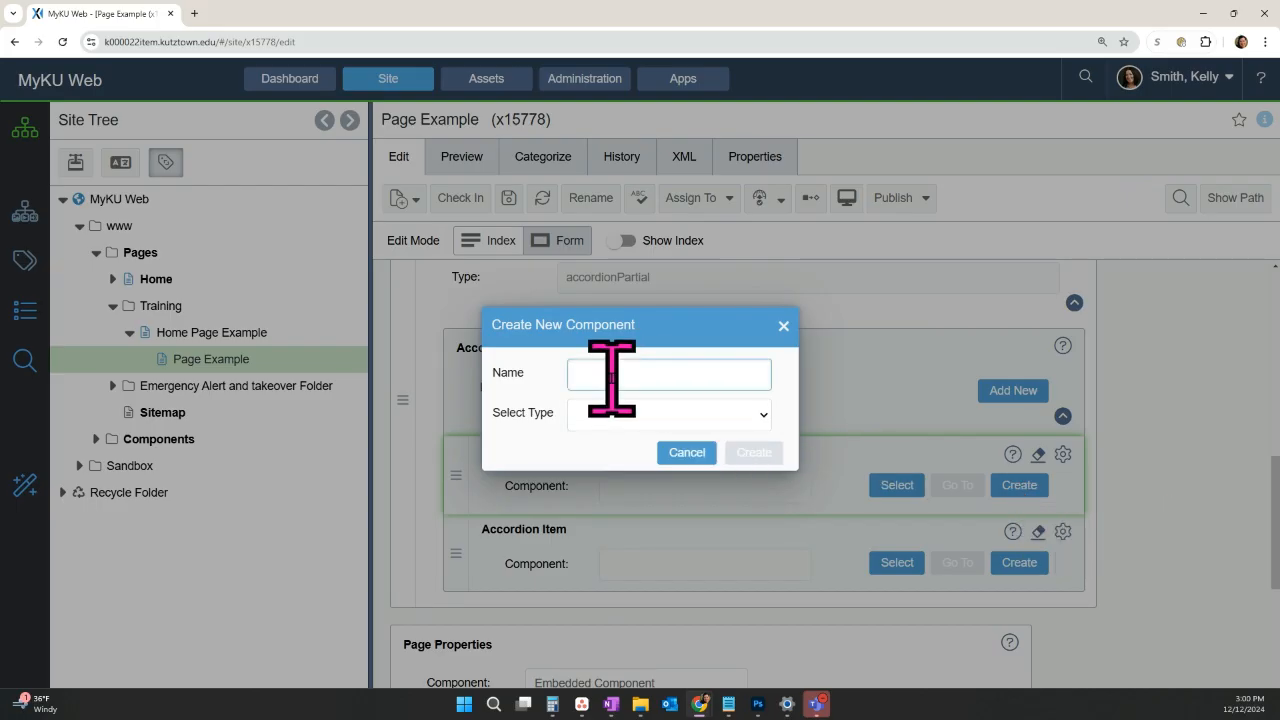
text(Heading One)
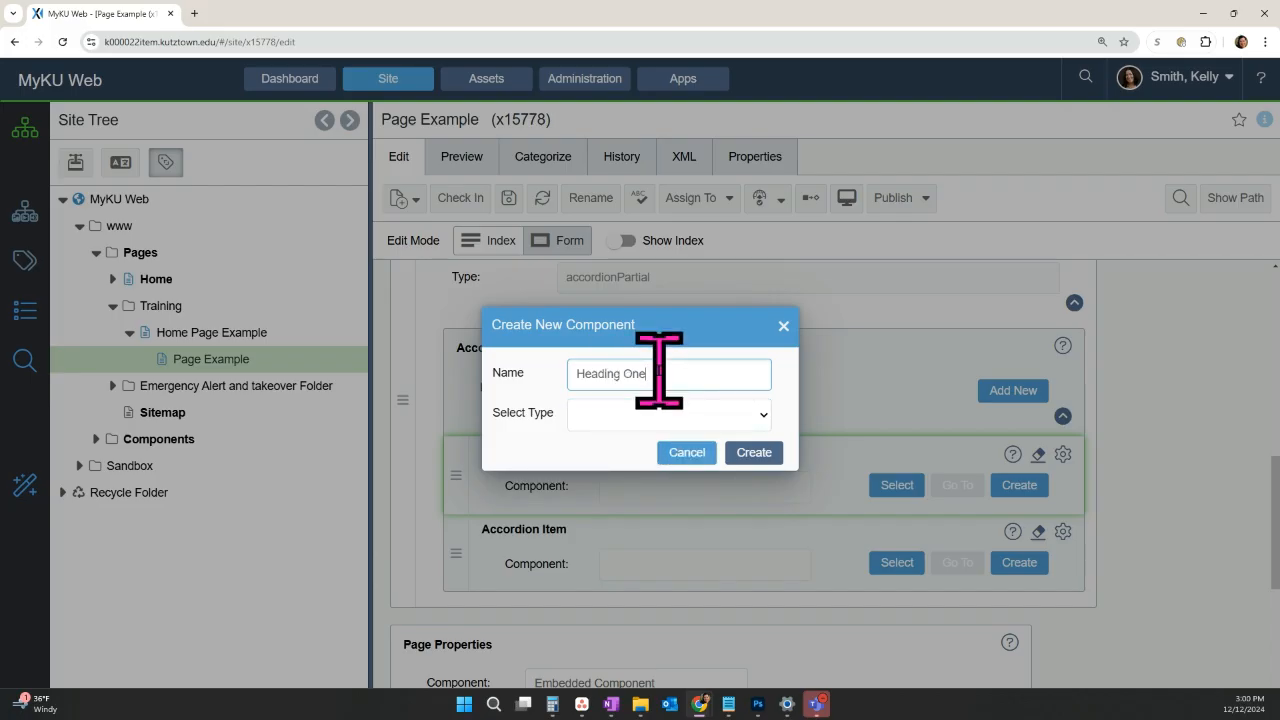
click(670, 418)
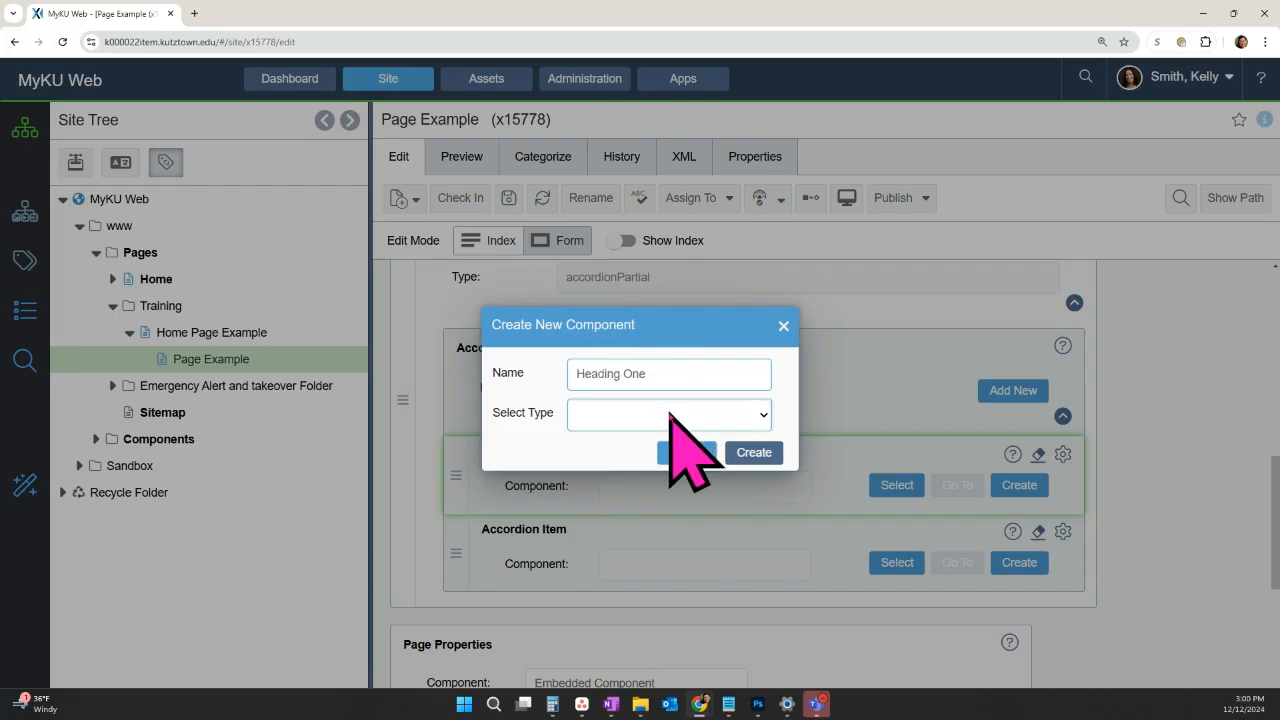
click(668, 412)
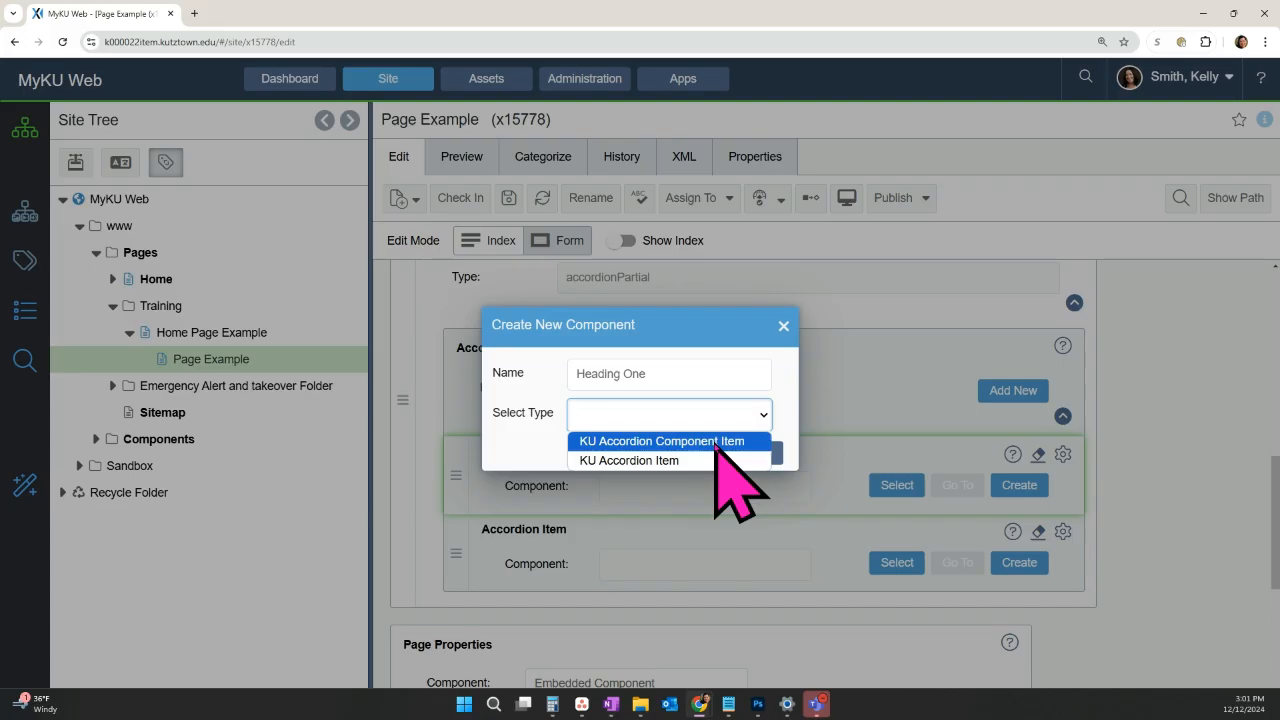
click(716, 441)
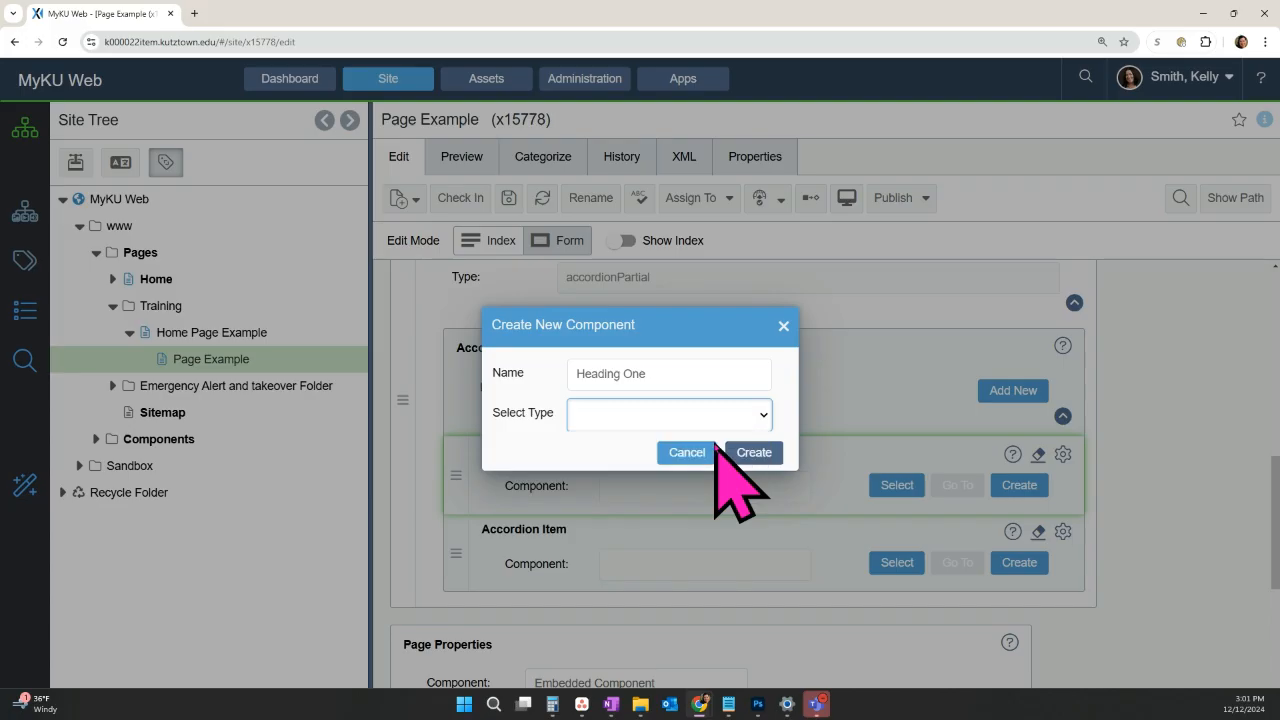
click(756, 452)
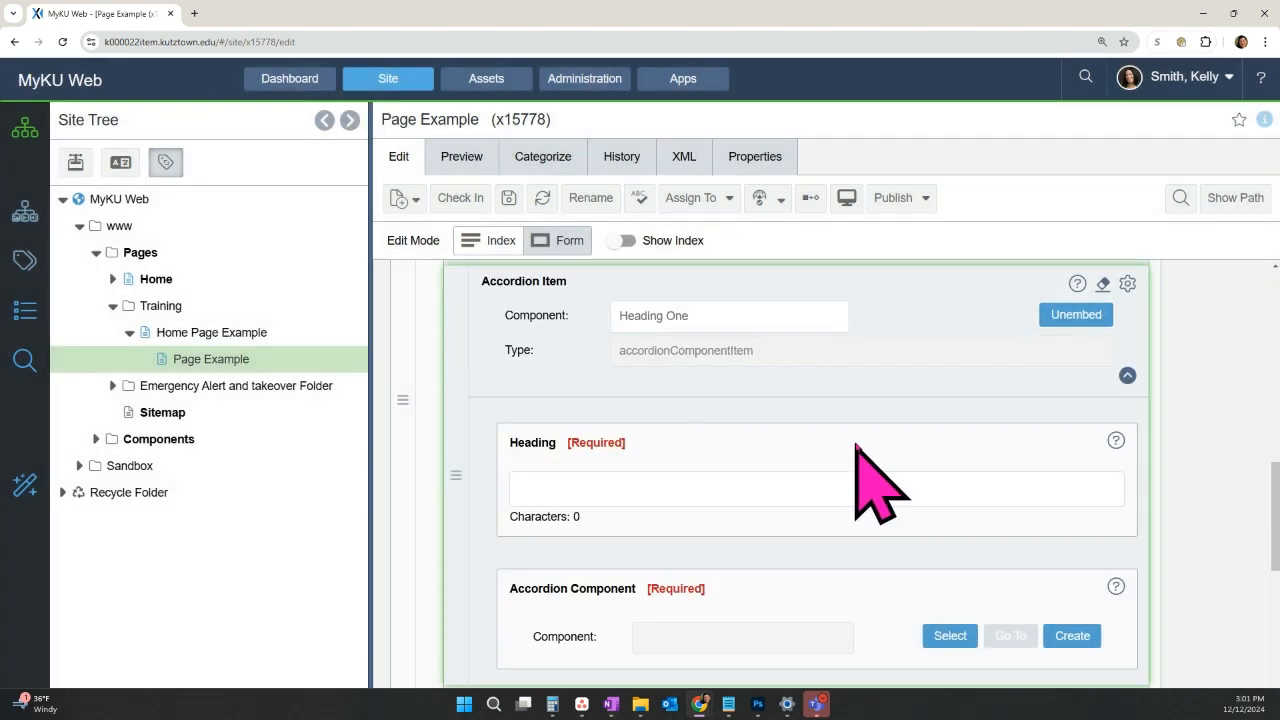
- Enter "Heading" as the required heading text of the Heading One accordion item
scroll(722, 388, down, 1)
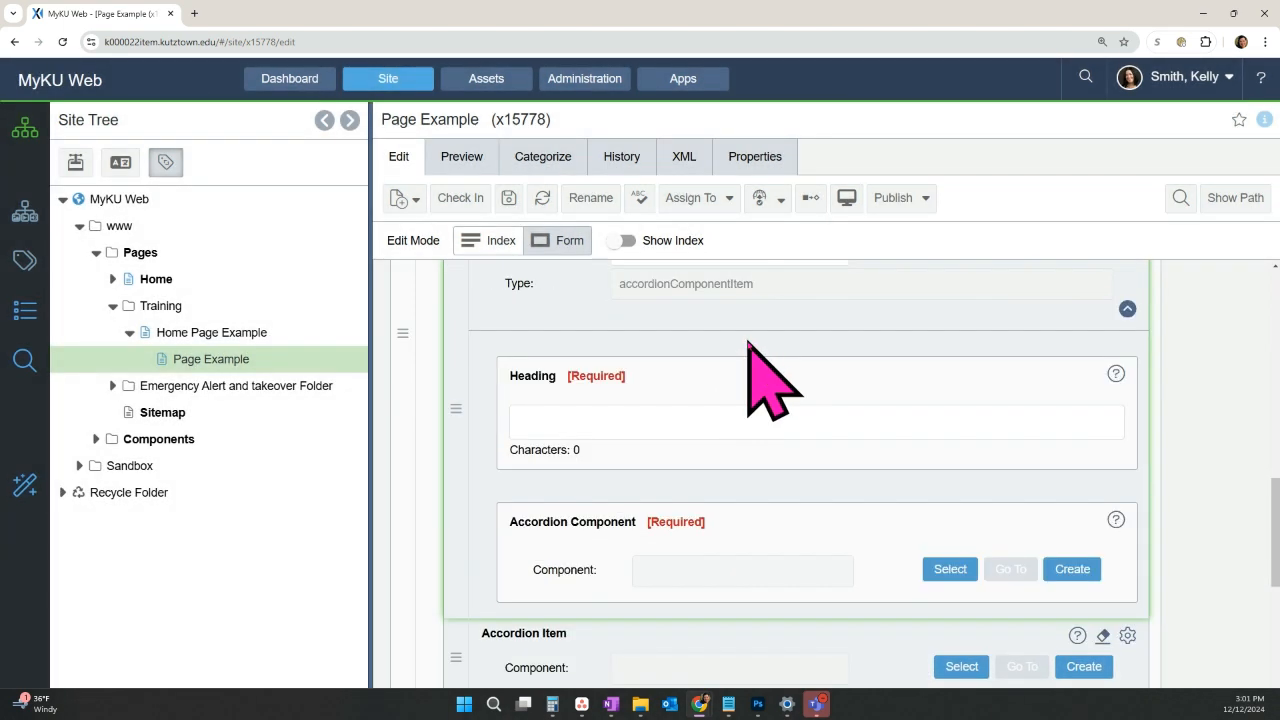
scroll(699, 422, down, 1)
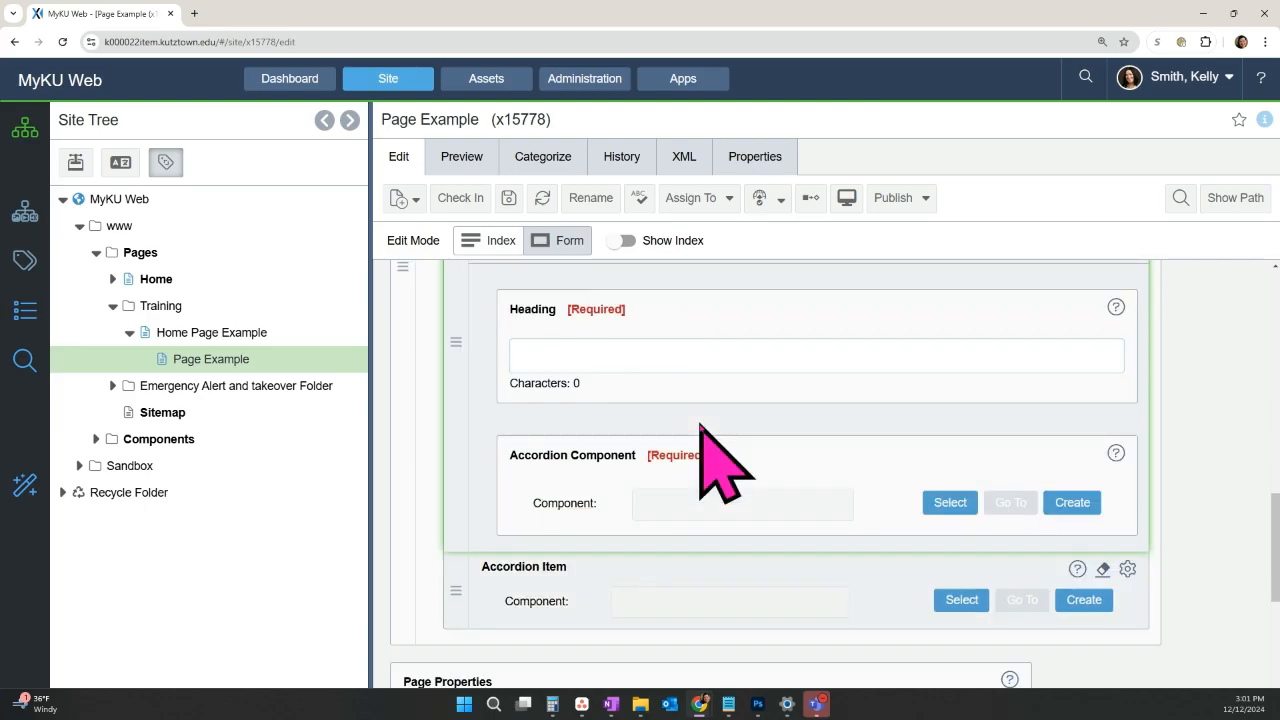
click(664, 340)
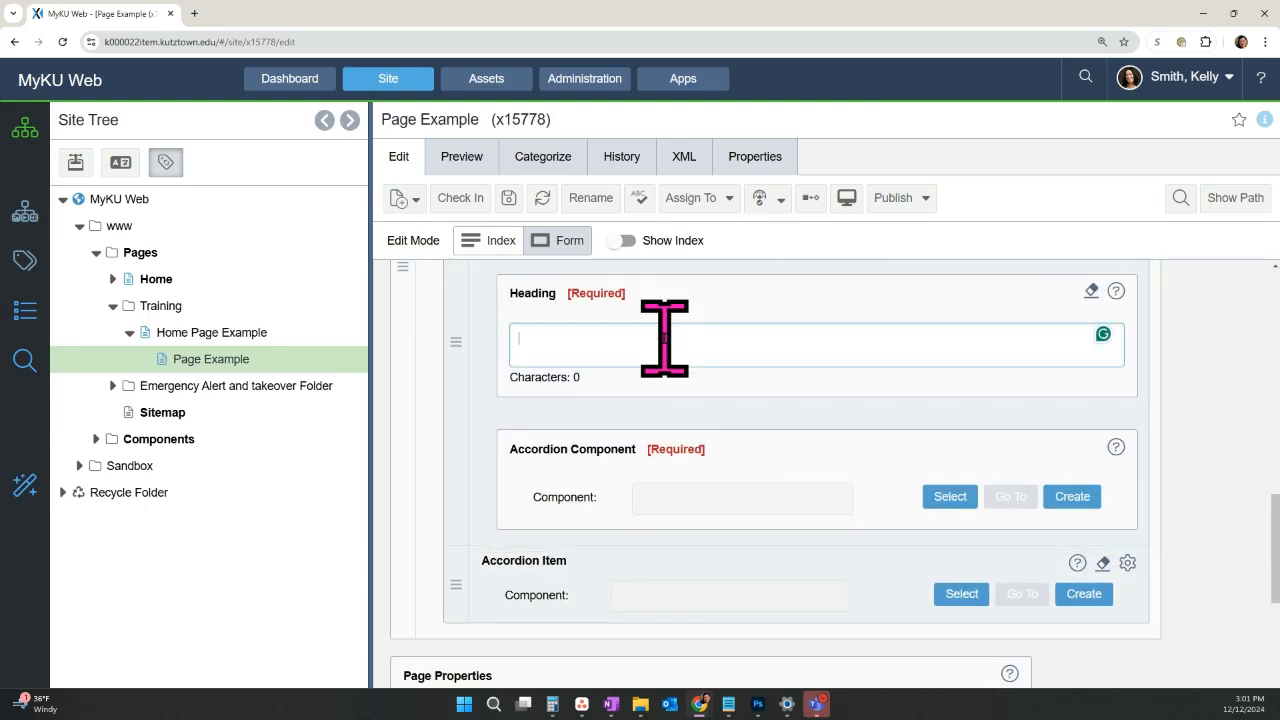
text(Heading)
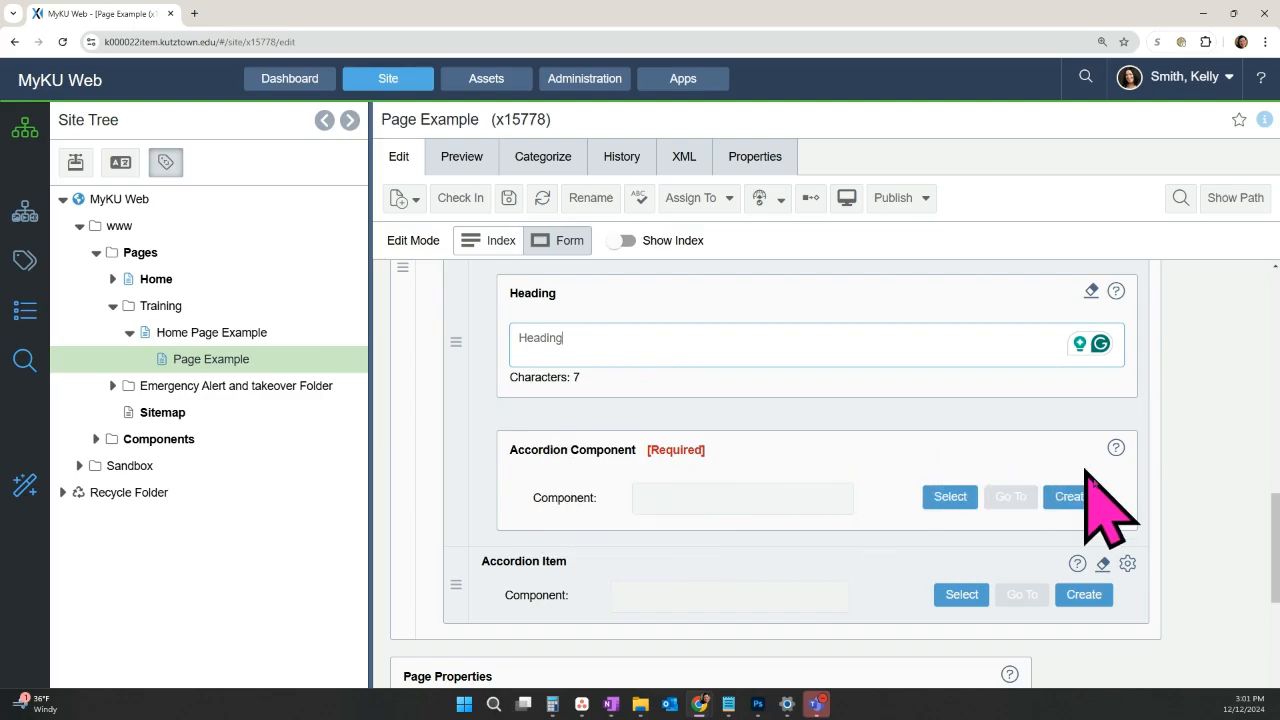
- Create a component named "Name" of type KU Media Container as the accordion component of the Heading One item
click(1072, 497)
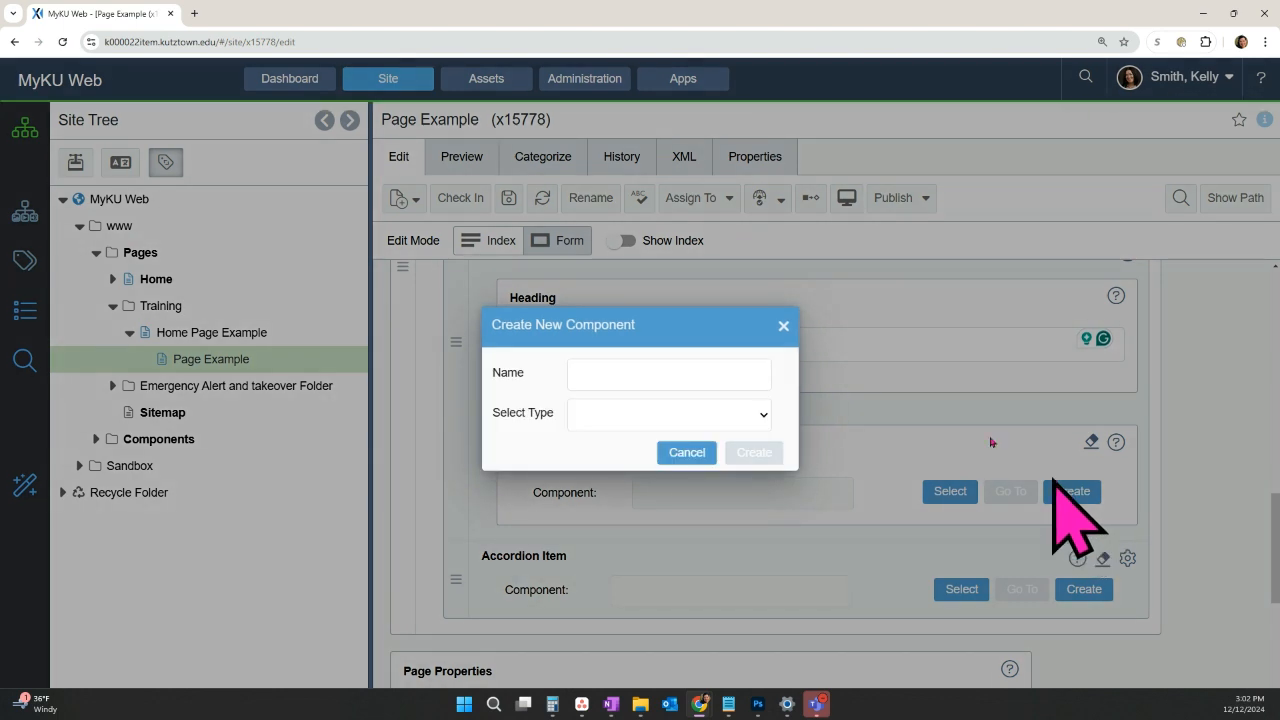
click(613, 375)
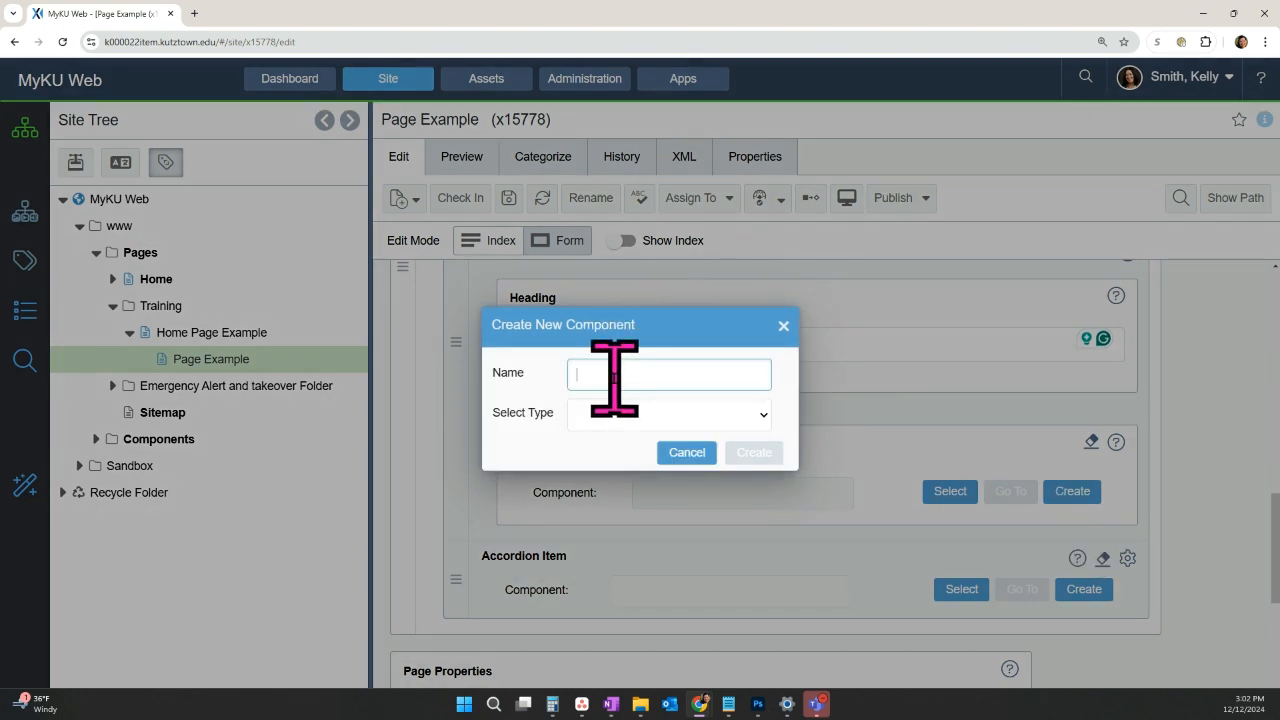
text(Name)
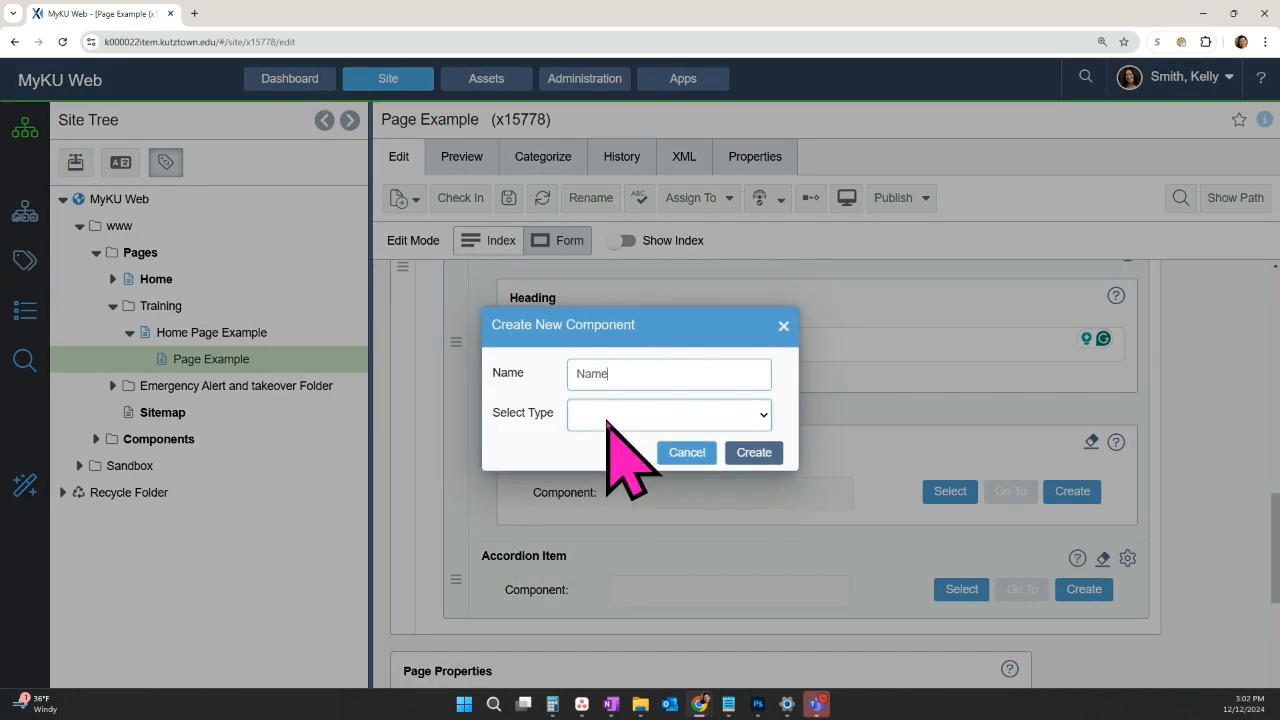
click(608, 418)
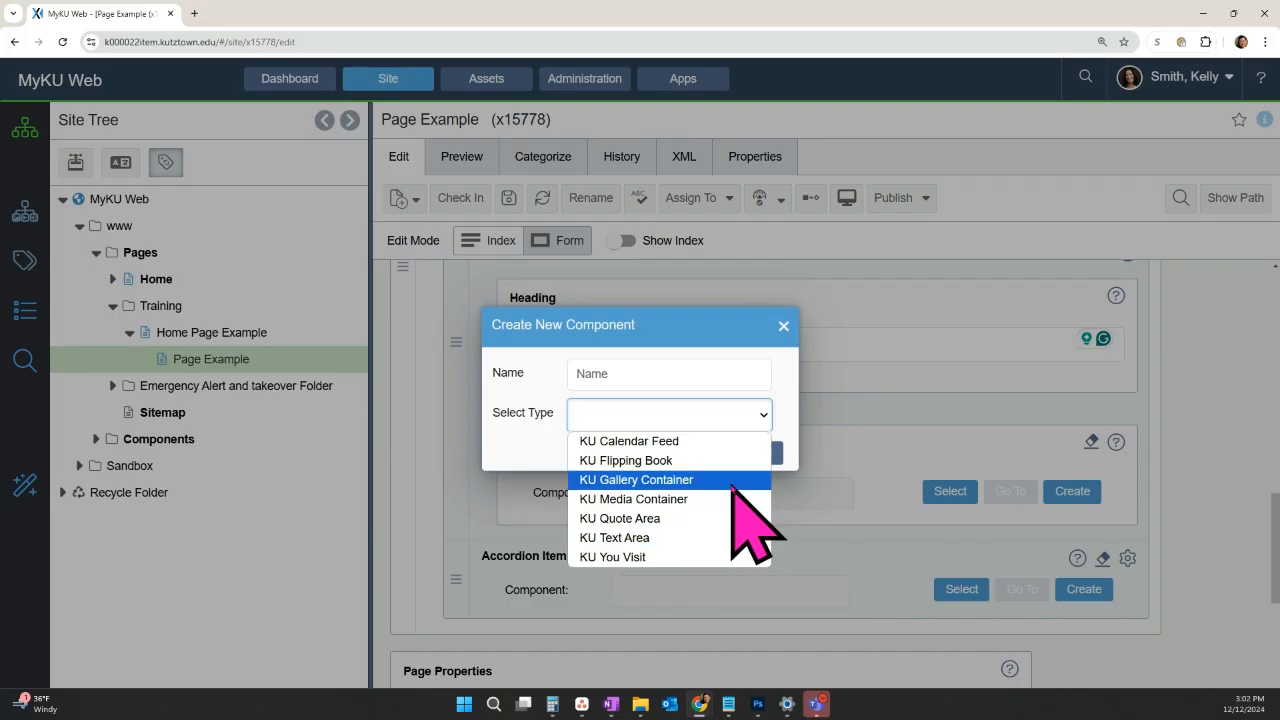
click(680, 499)
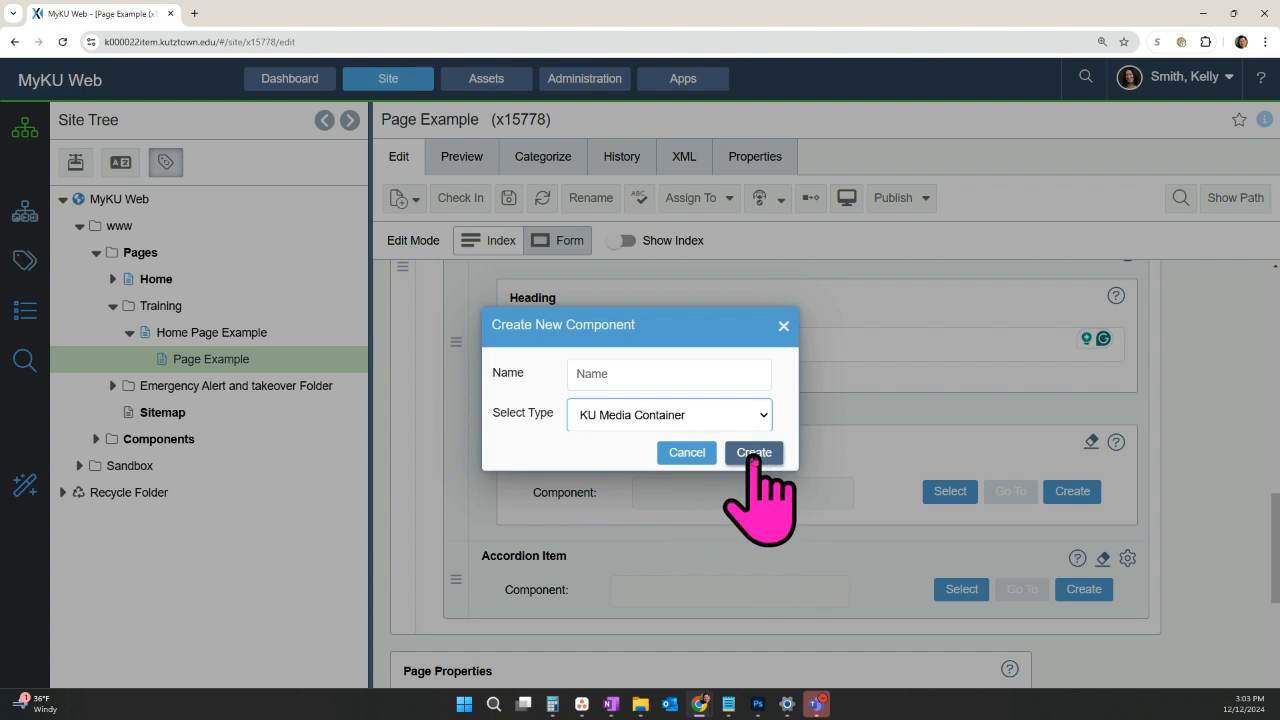
click(752, 454)
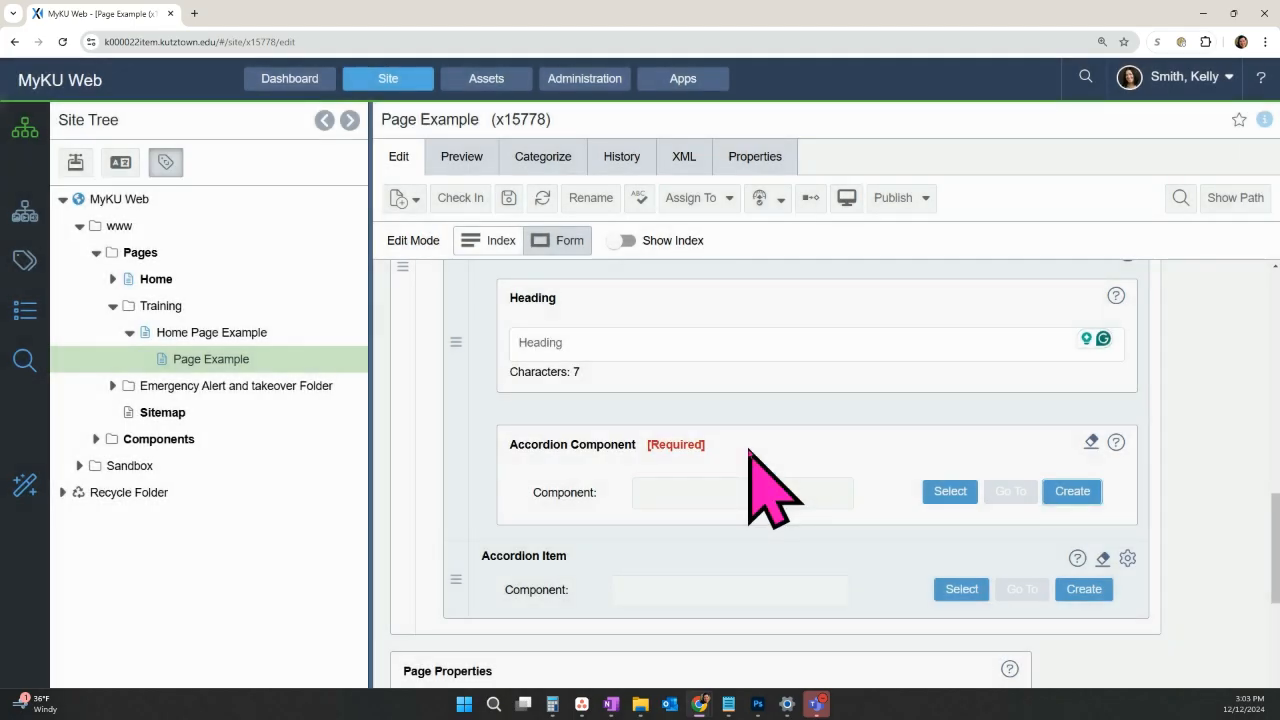
- Create a component named "Image" of type KU Image Partial in the required Media Container field
scroll(760, 460, up, 3)
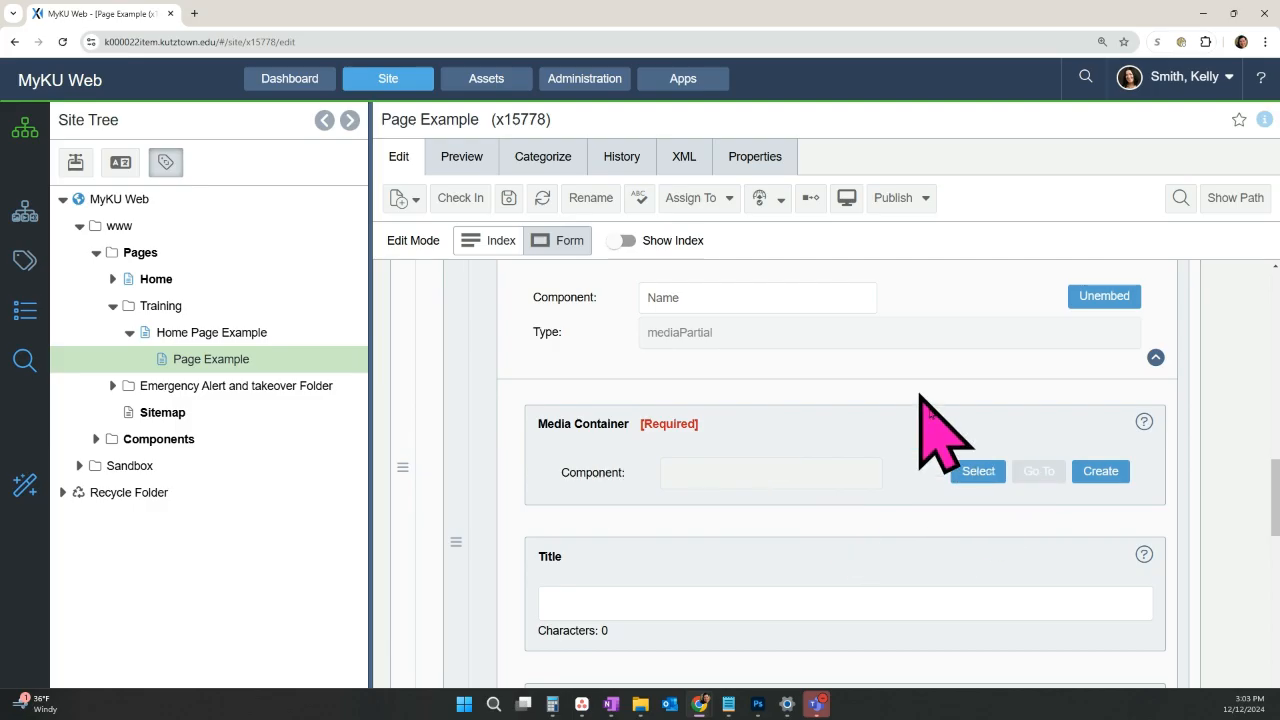
click(1097, 474)
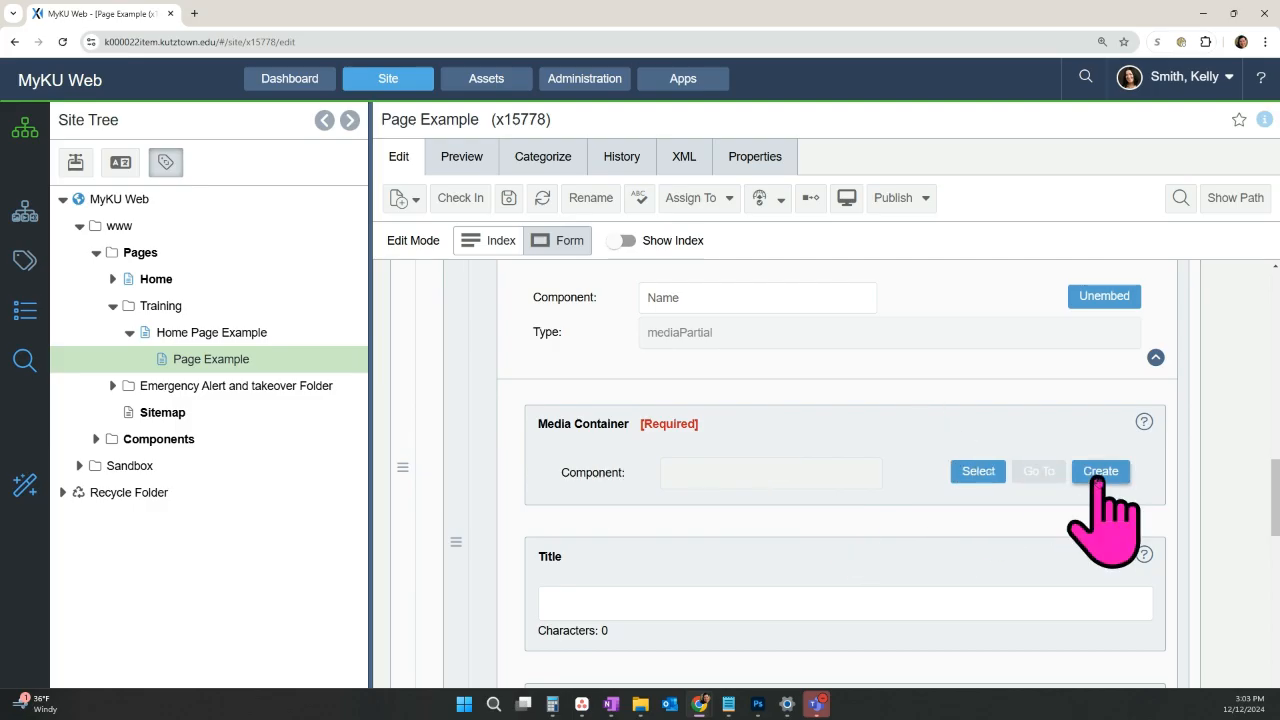
click(1101, 472)
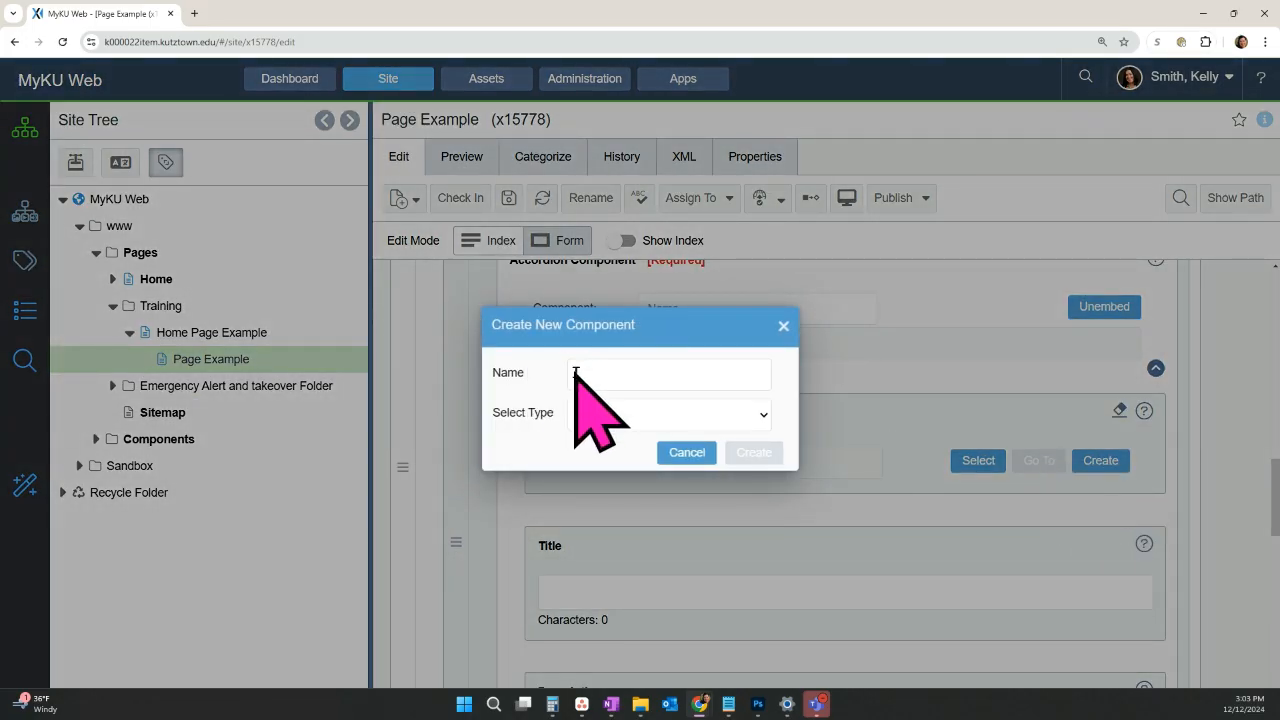
click(590, 373)
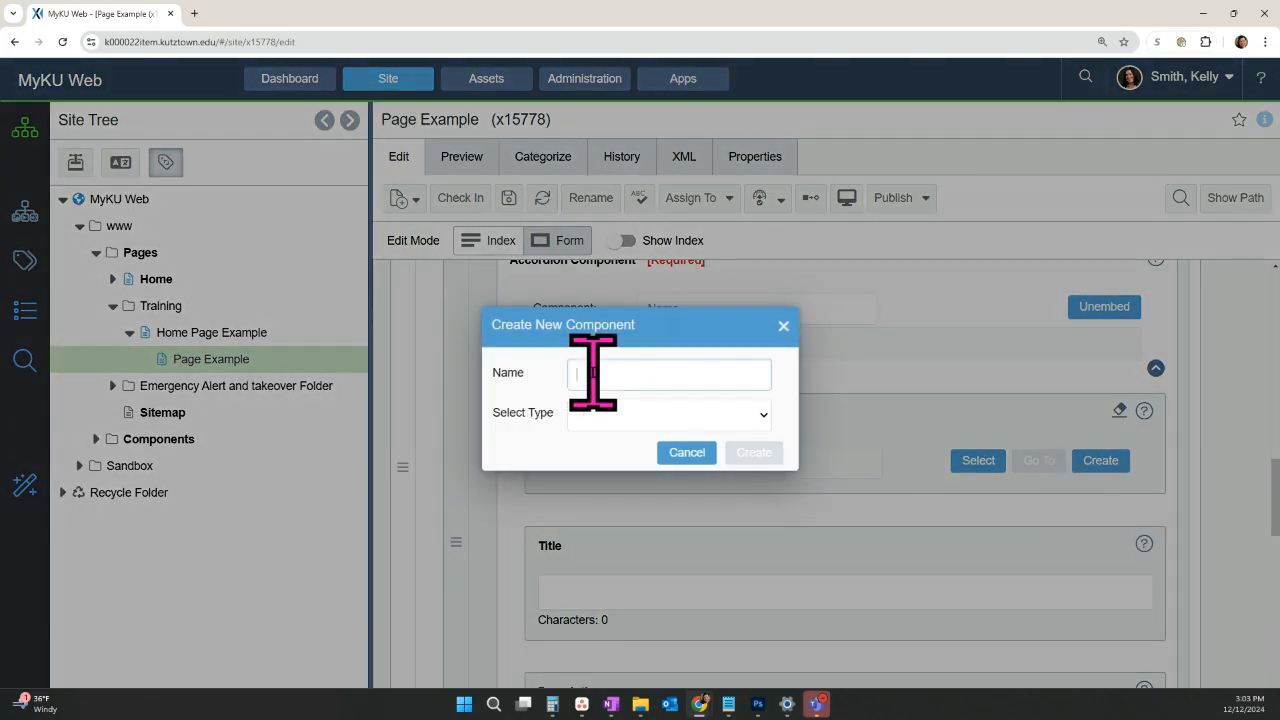
text(Image)
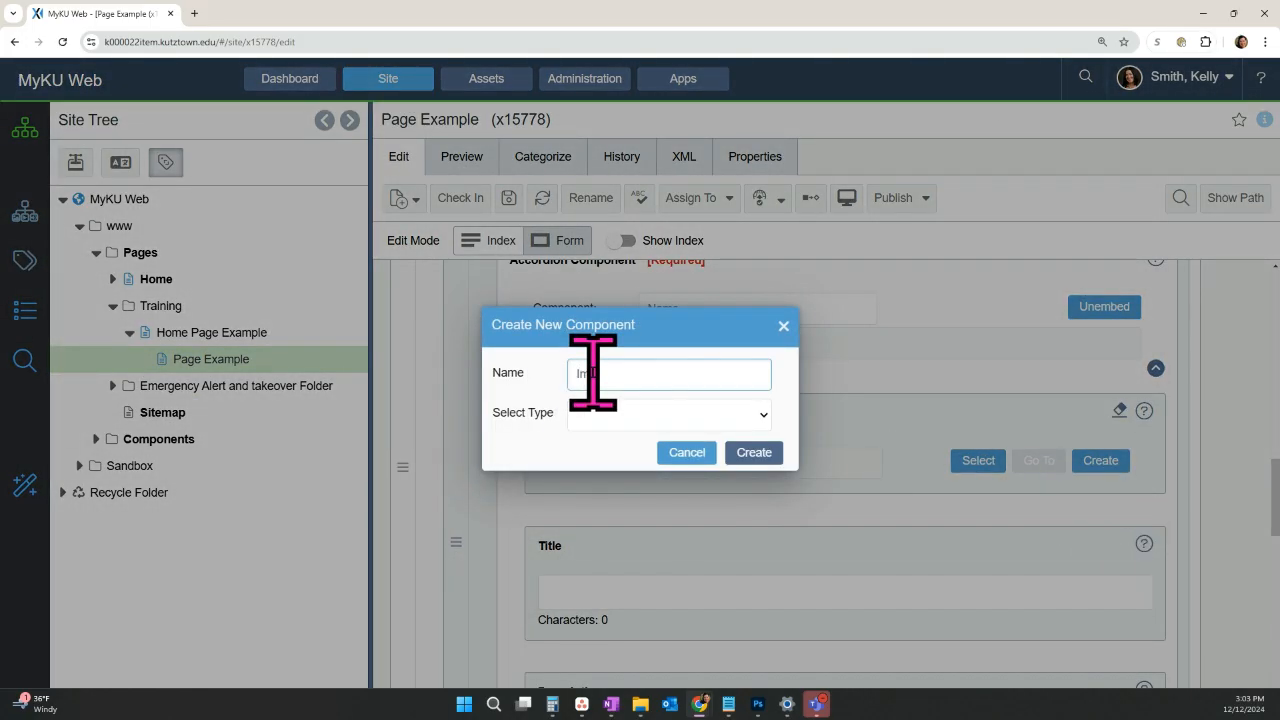
click(638, 414)
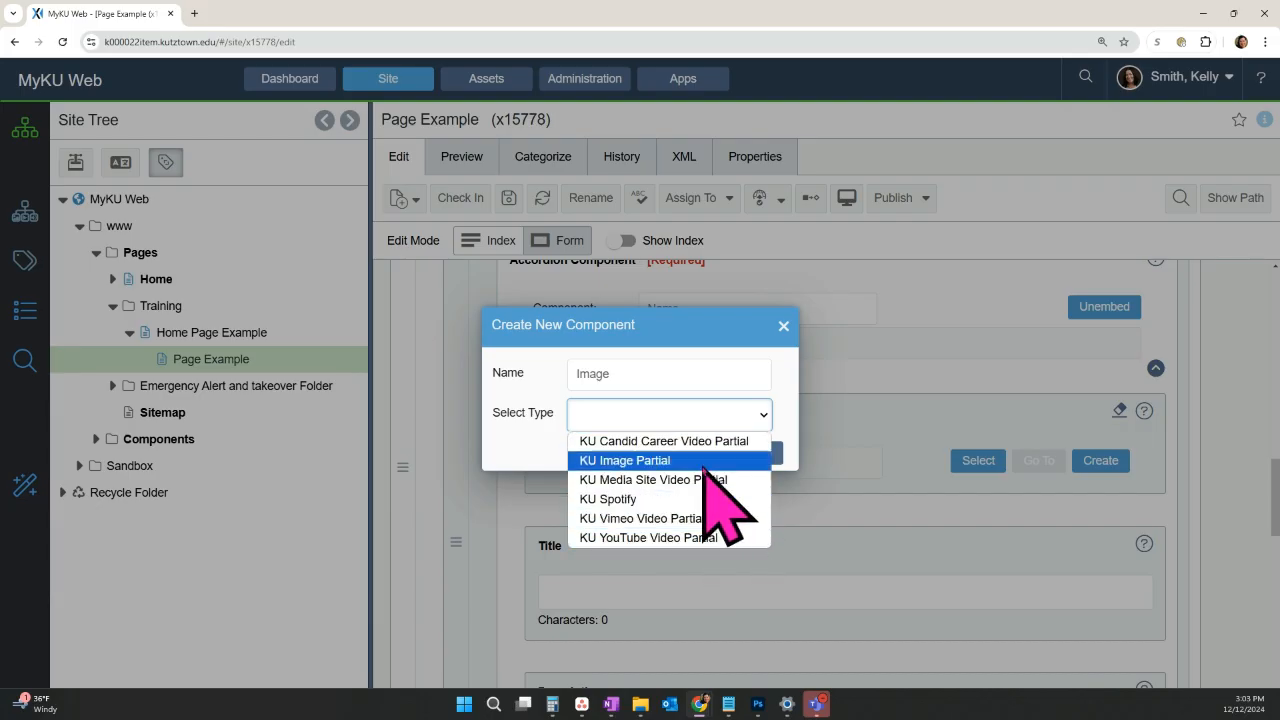
click(645, 462)
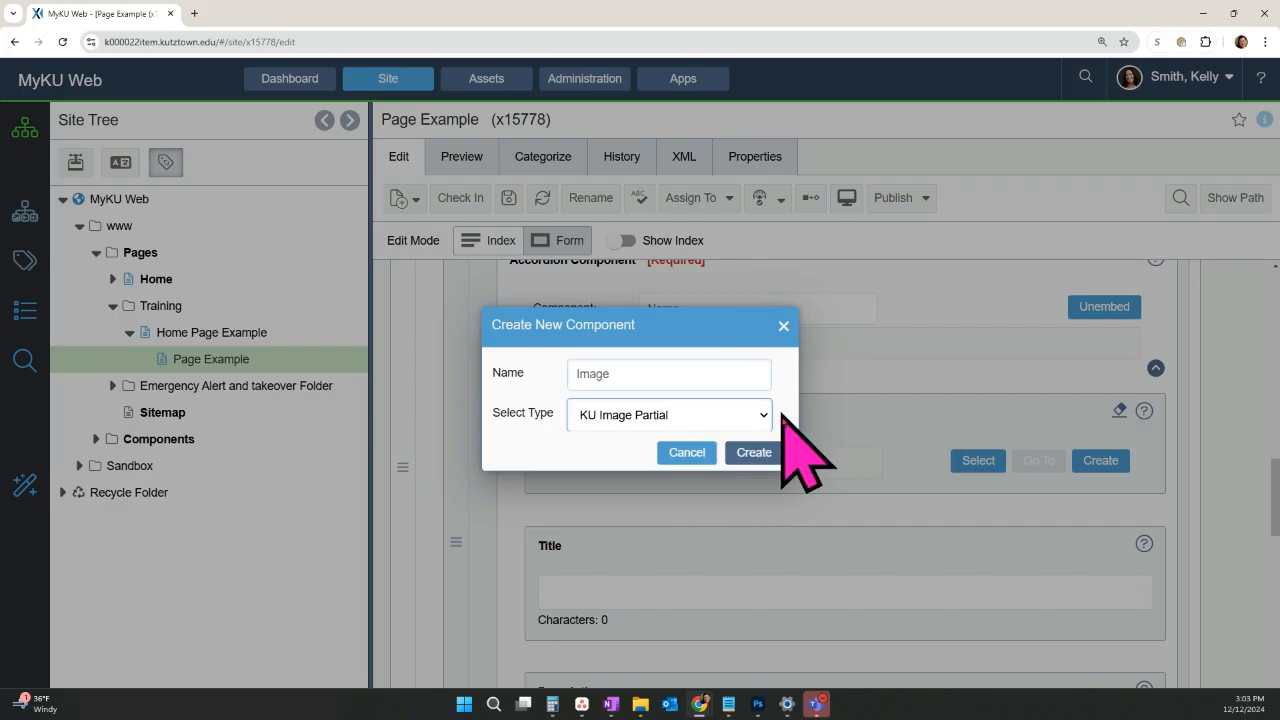
click(762, 453)
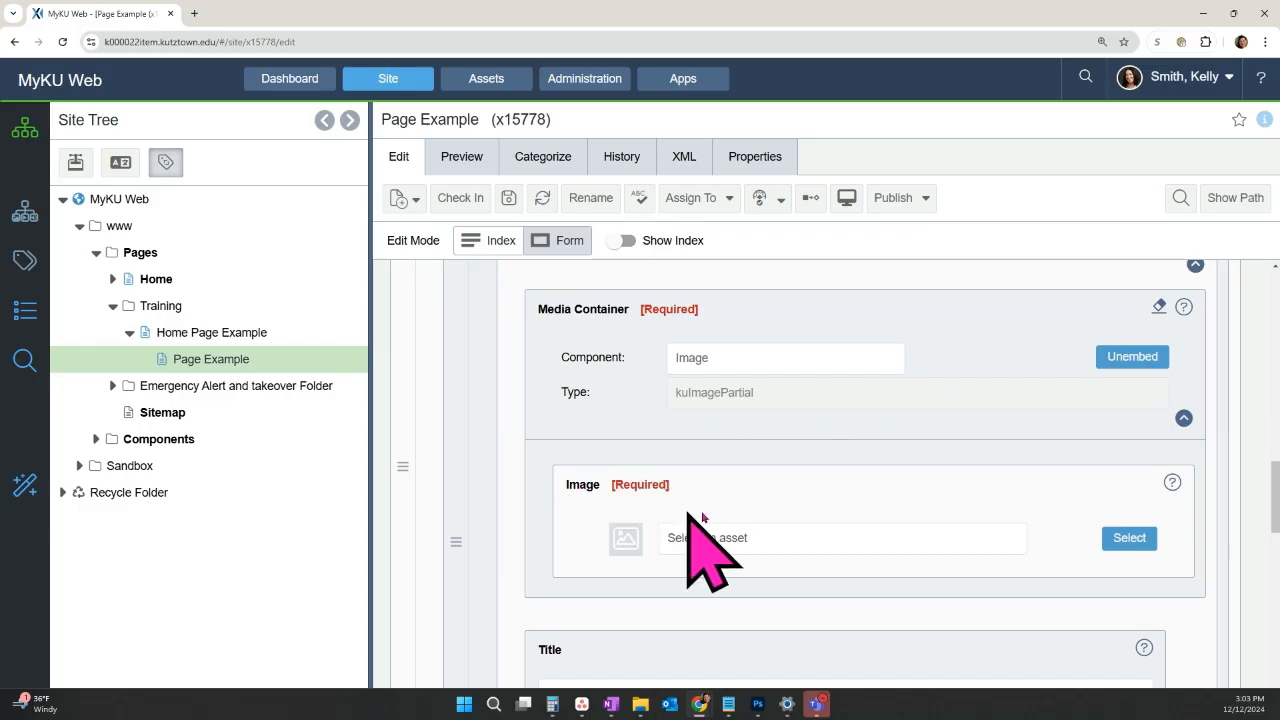
- Start selecting an asset for the Image component and open the folder Departments-Offices/A-F/DemoOffice/Images
click(1130, 540)
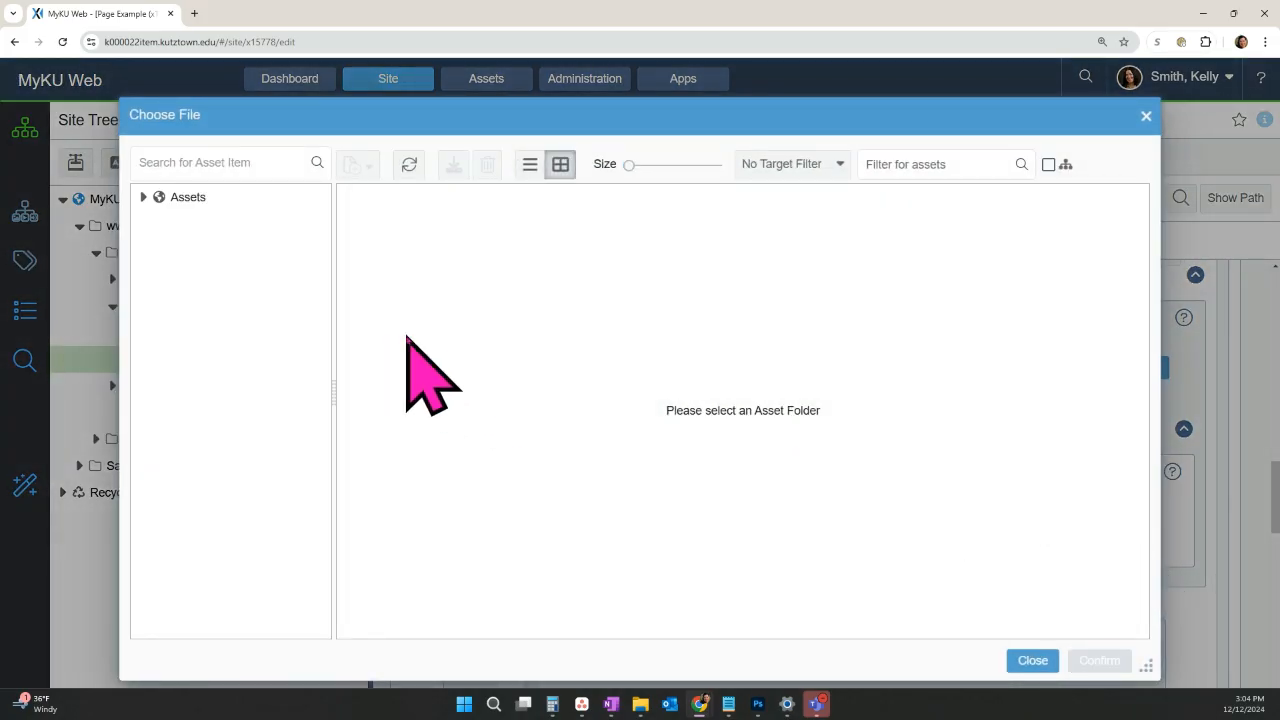
click(148, 200)
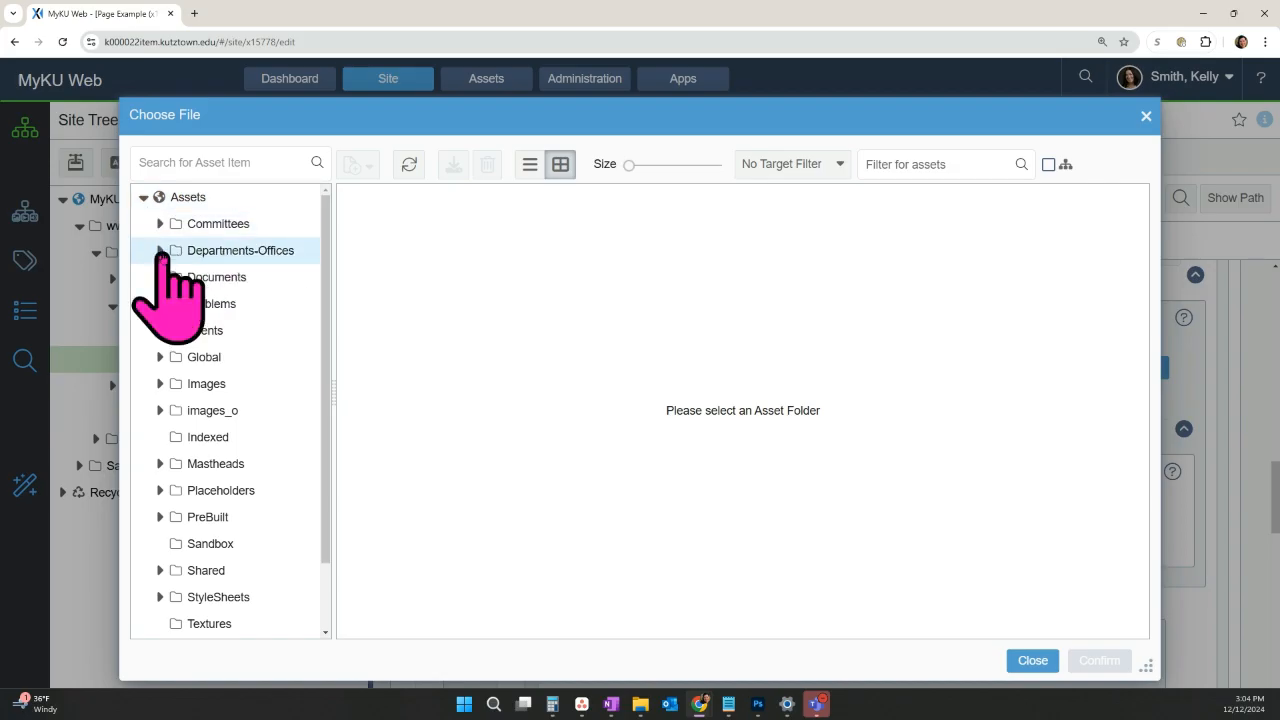
click(160, 250)
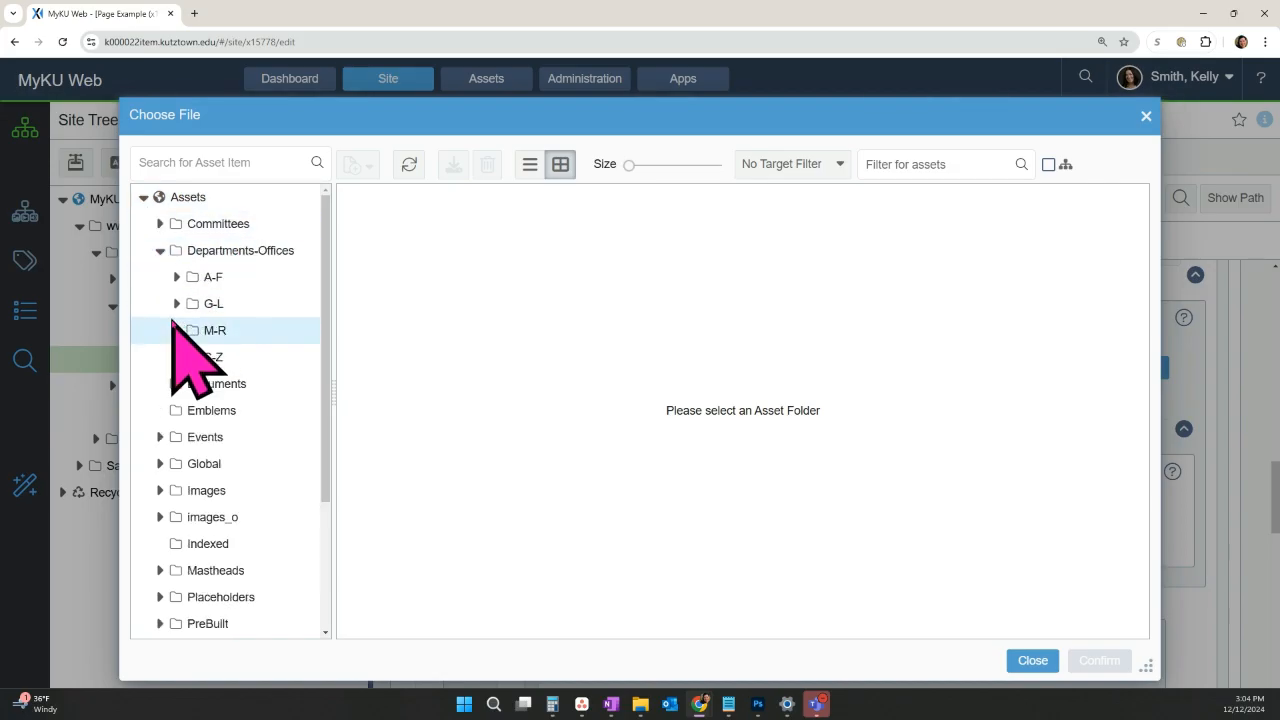
click(175, 278)
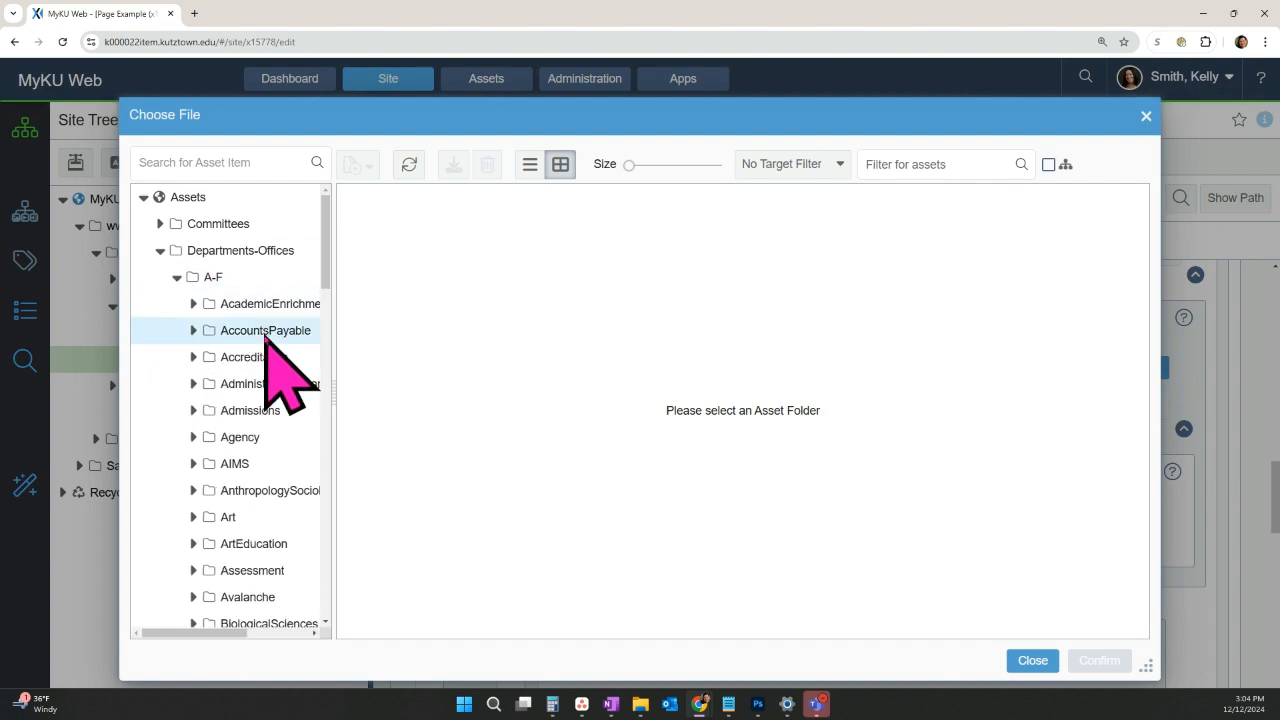
scroll(266, 334, down, 5)
scroll(266, 336, down, 5)
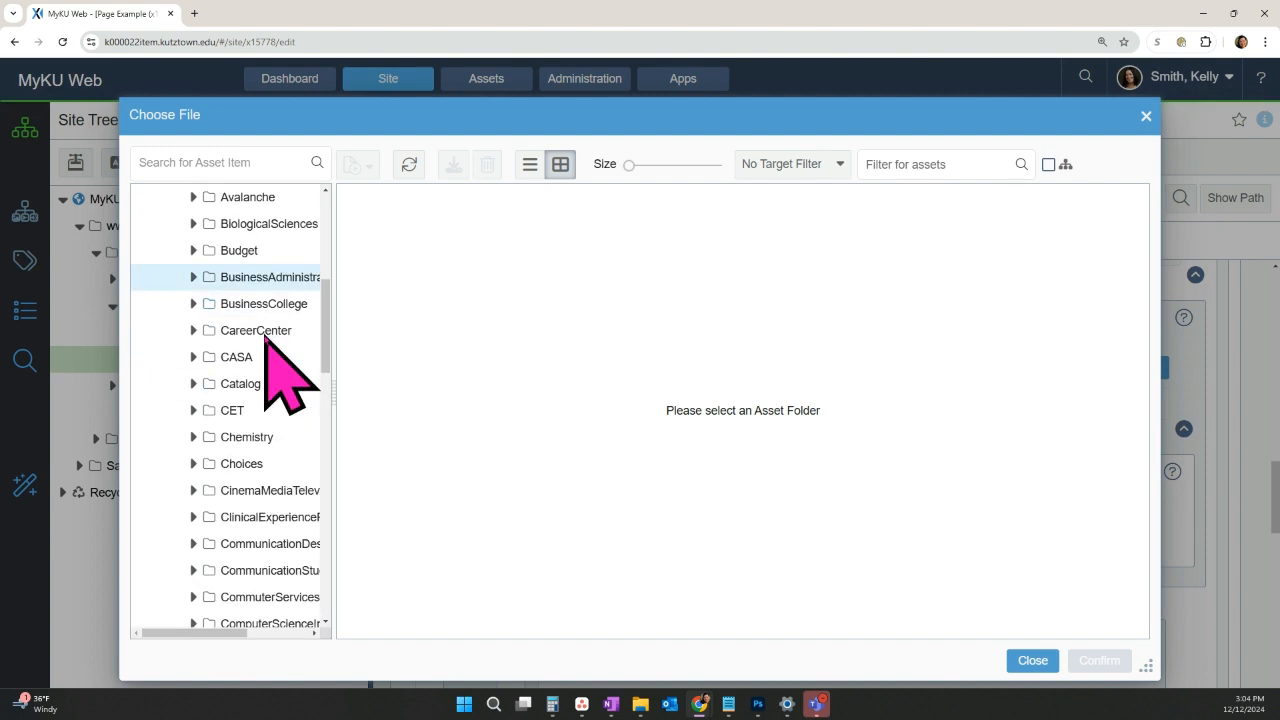
scroll(266, 336, down, 2)
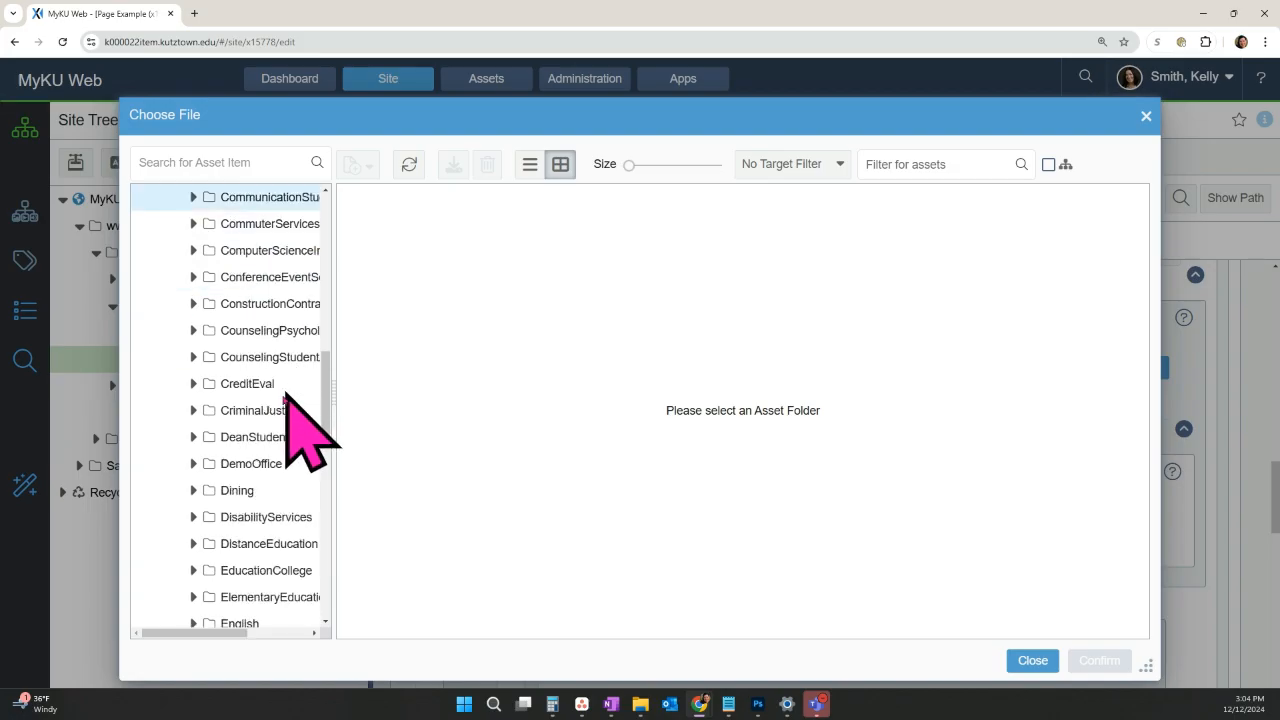
click(193, 464)
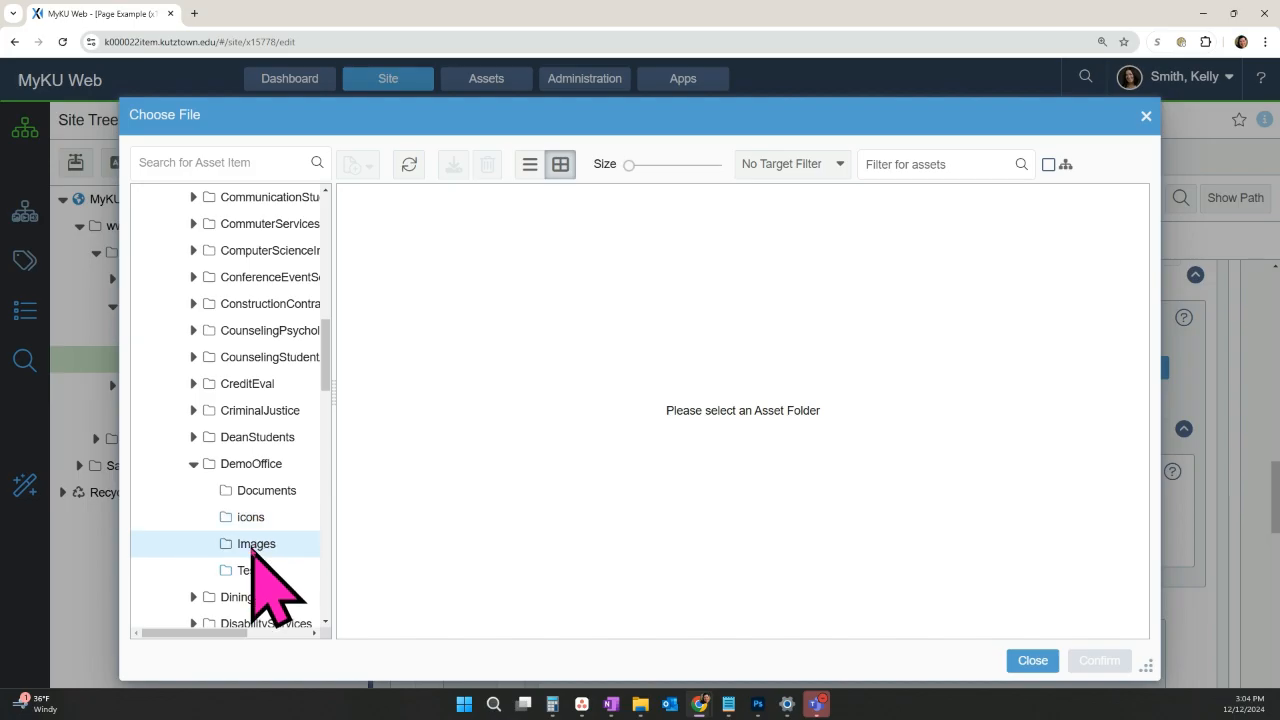
click(255, 546)
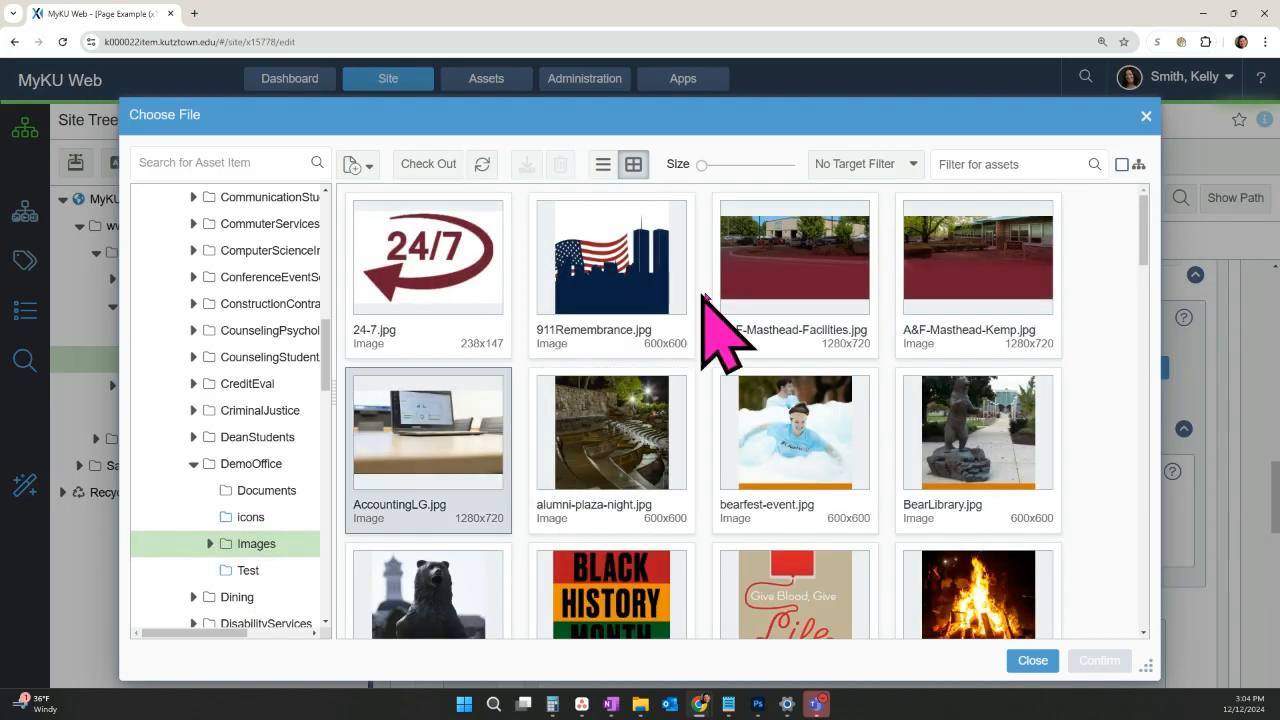
- Find HeemetFescht.jpg in the Images folder and confirm it as the image of the Image component
click(669, 405)
scroll(669, 400, down, 1)
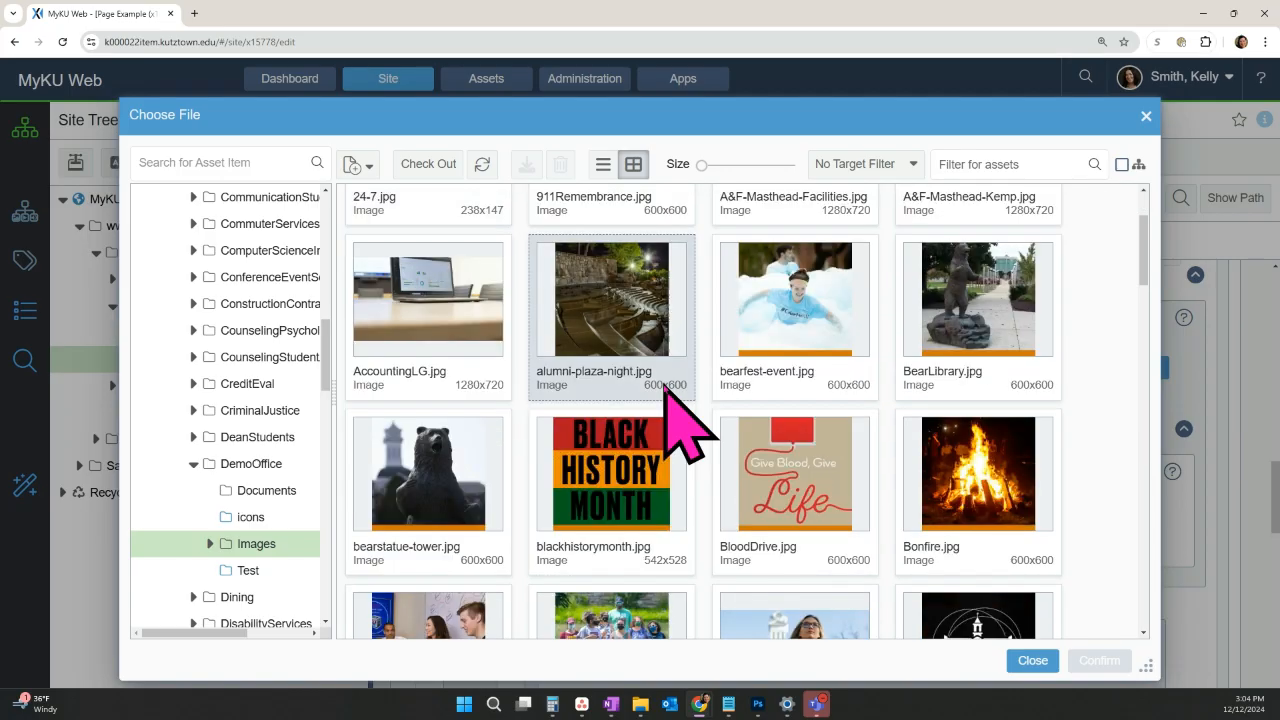
scroll(665, 388, down, 3)
click(750, 376)
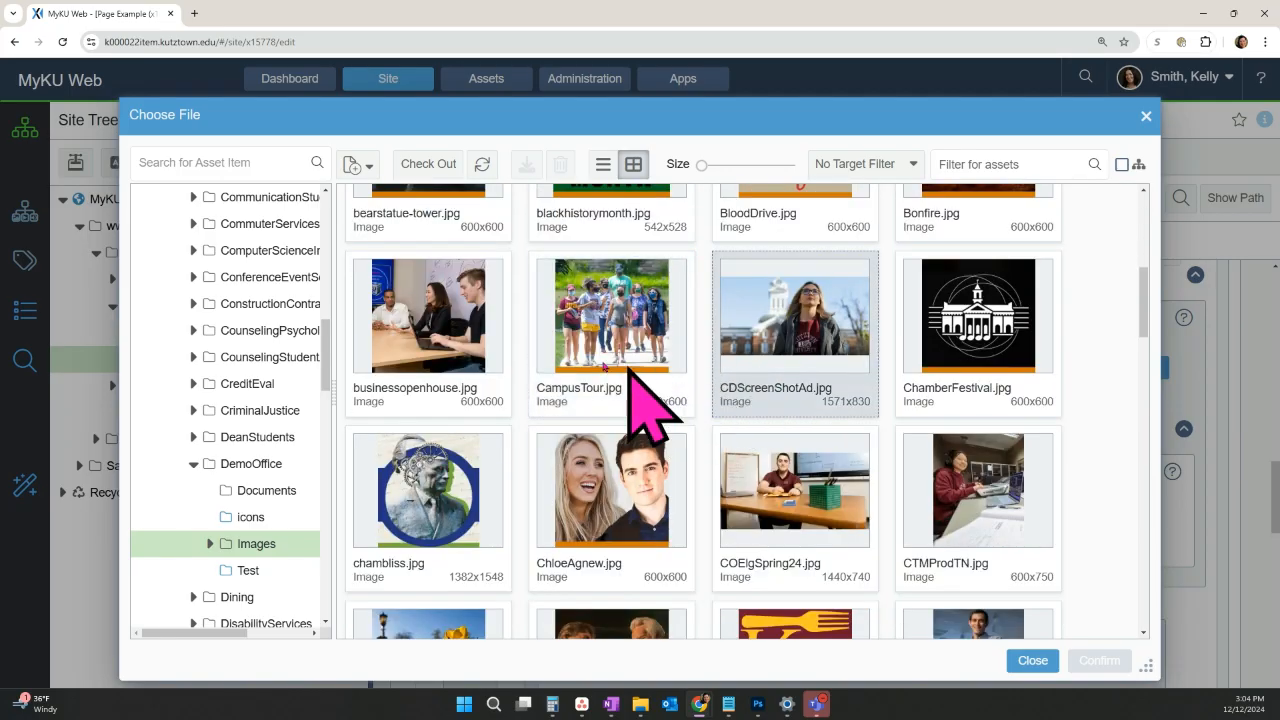
scroll(620, 395, down, 3)
click(766, 345)
scroll(770, 360, down, 1)
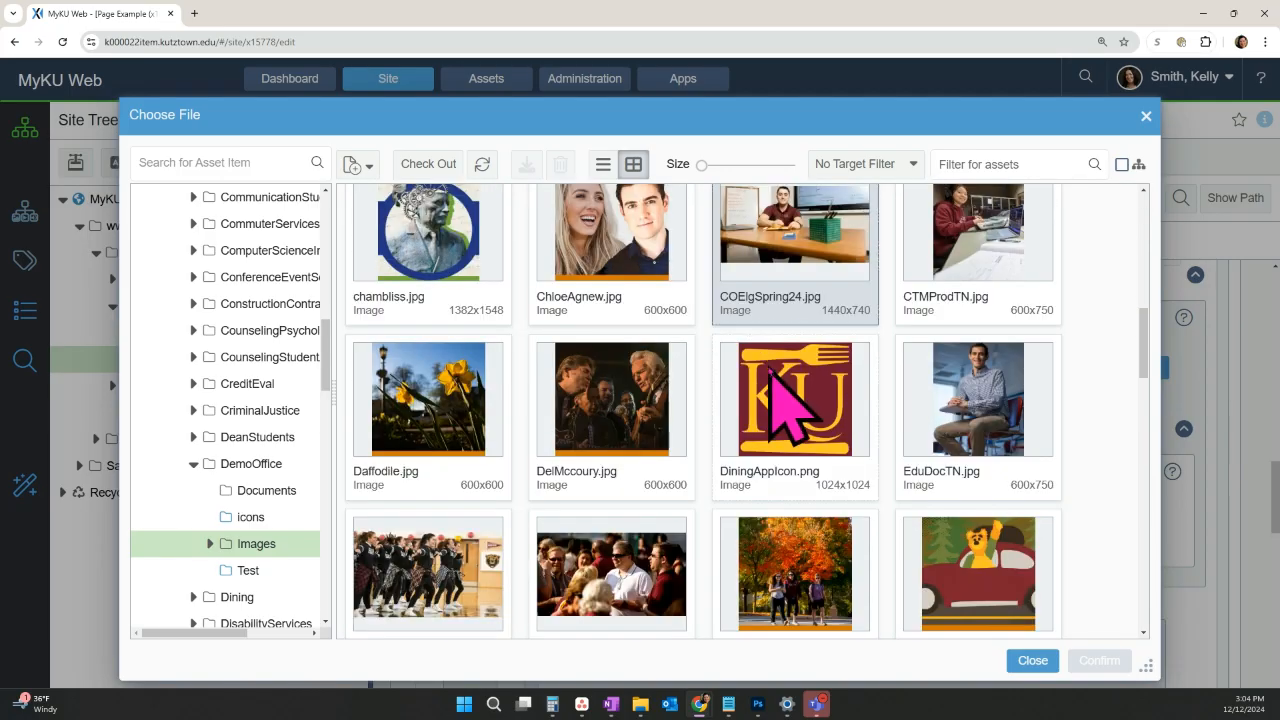
scroll(769, 367, down, 2)
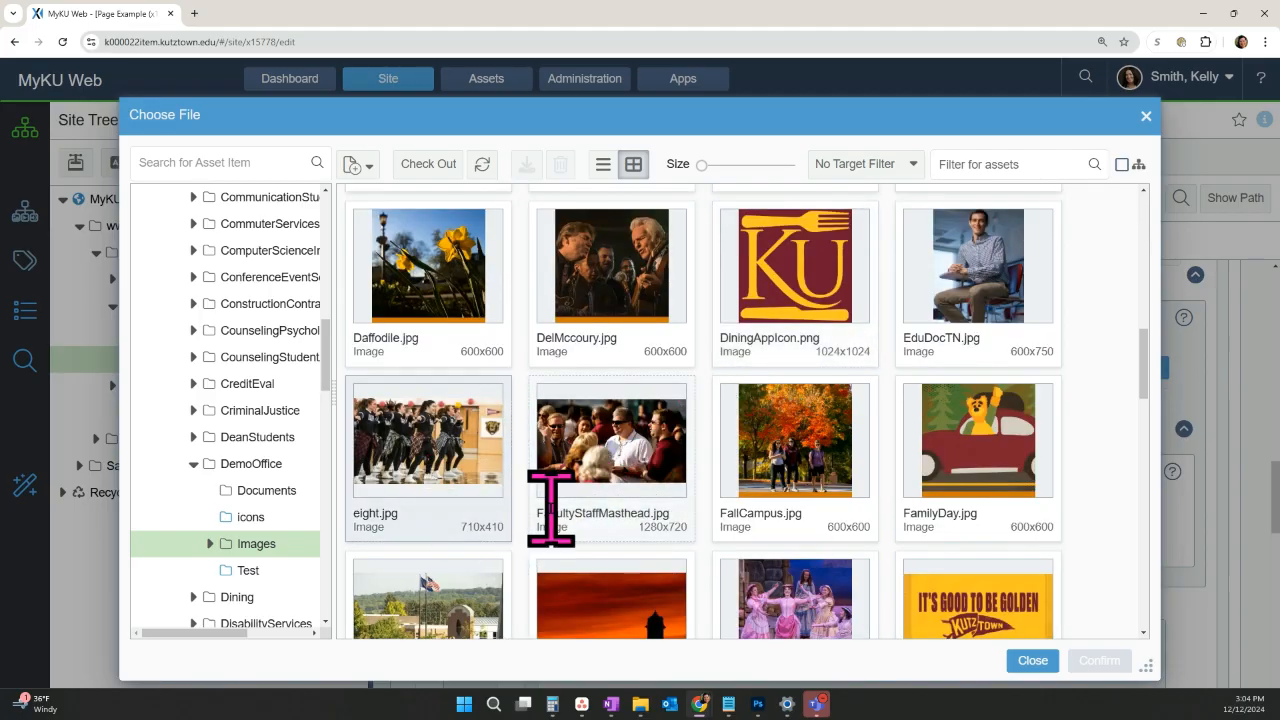
scroll(551, 500, down, 6)
click(480, 497)
scroll(495, 530, down, 1)
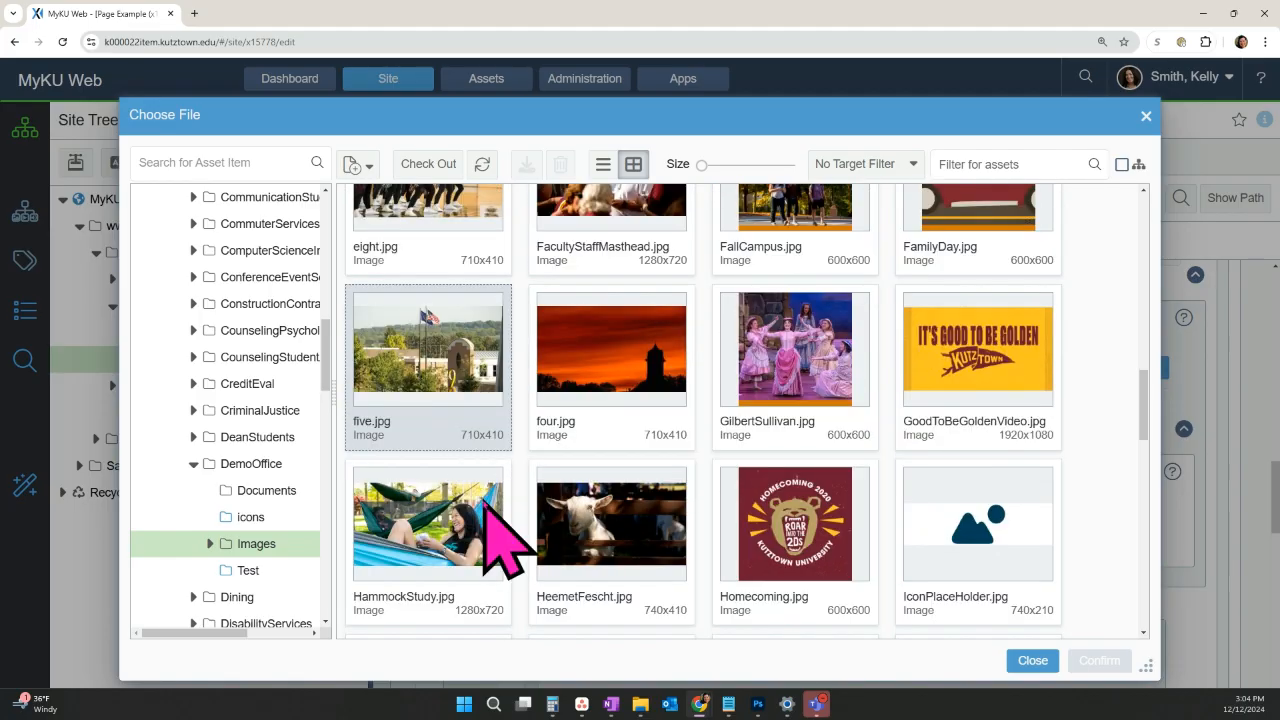
scroll(500, 528, down, 1)
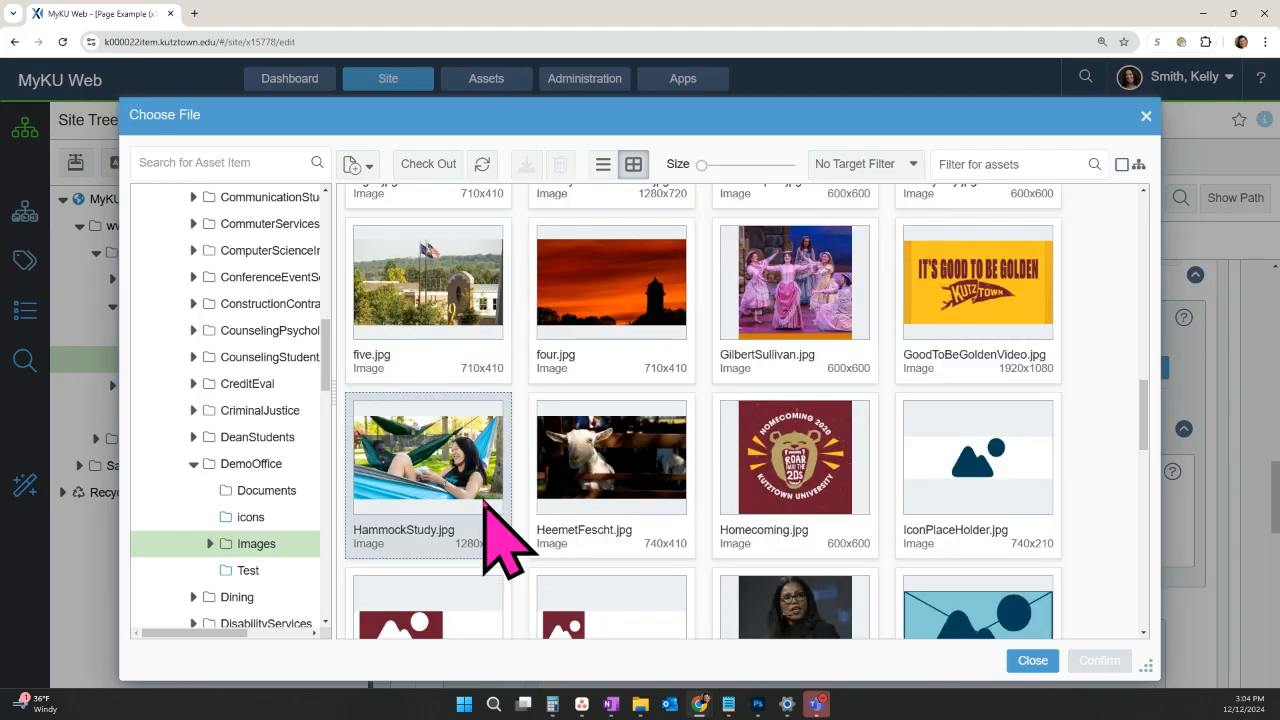
click(608, 478)
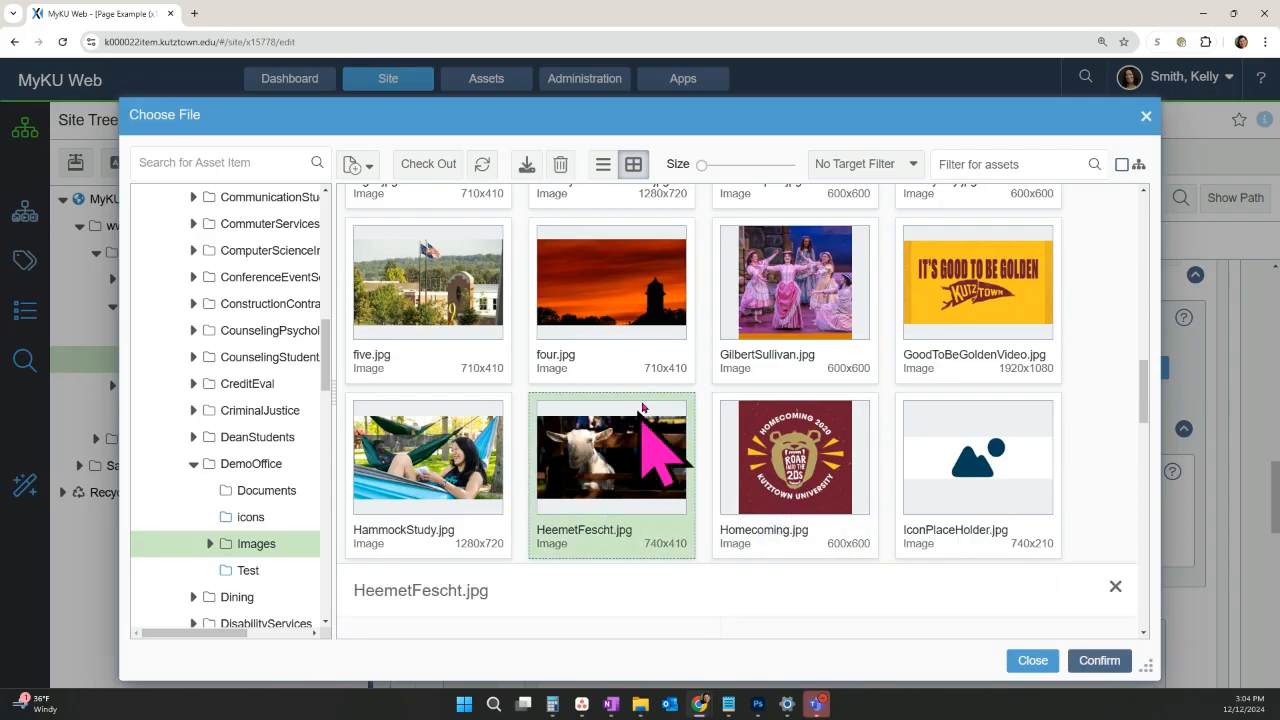
click(1112, 662)
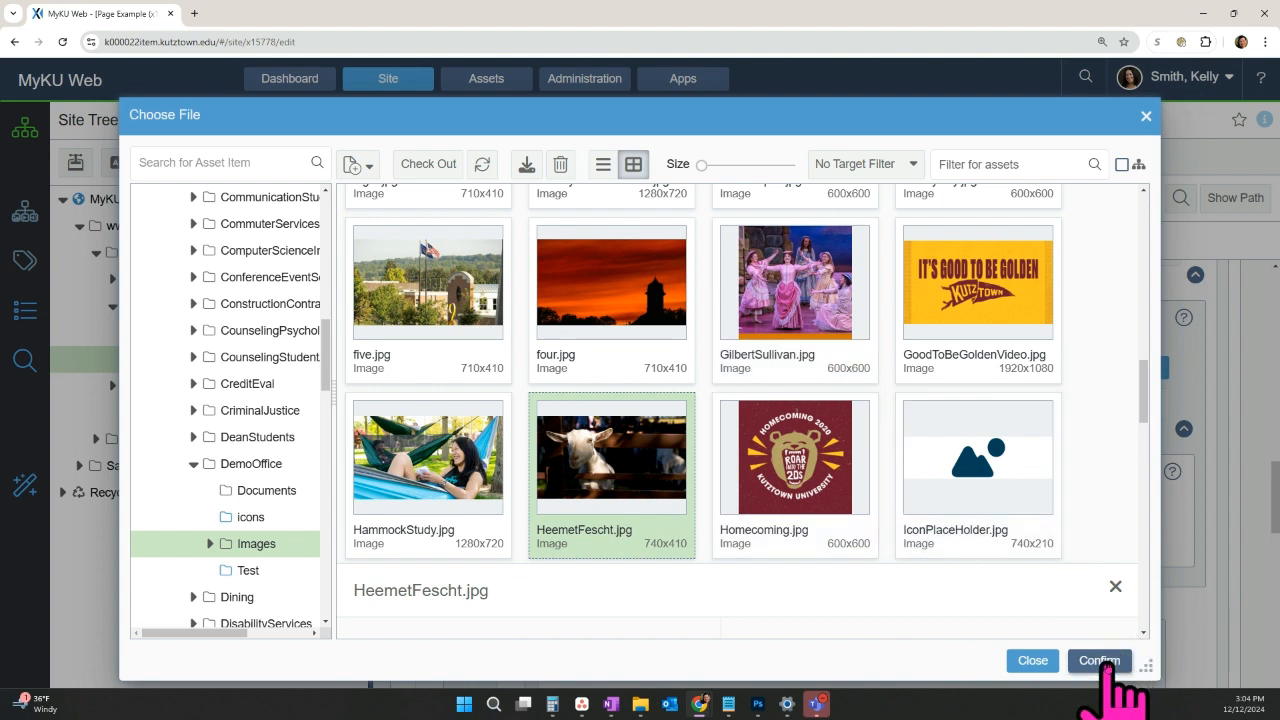
click(1110, 662)
click(1106, 665)
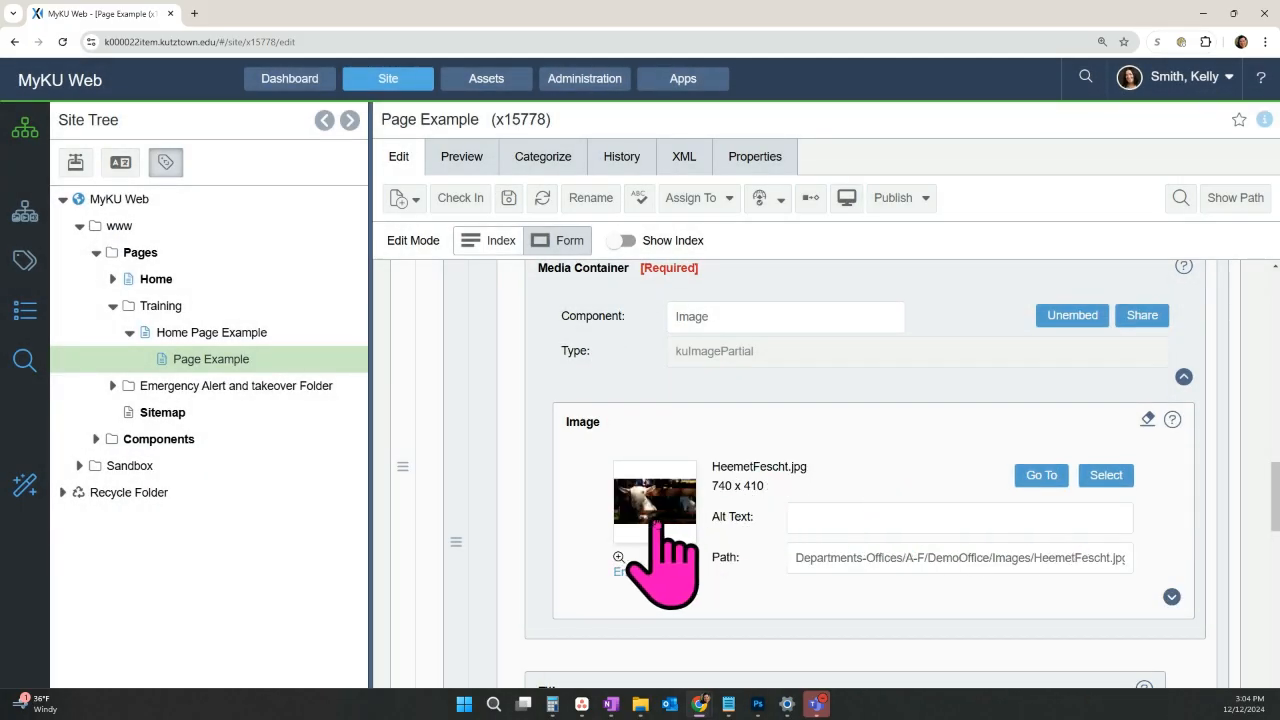
- Enlarge HeemetFescht.jpg to check its content and enter the alt text "A white goat with it's head poking through a fence"
click(849, 516)
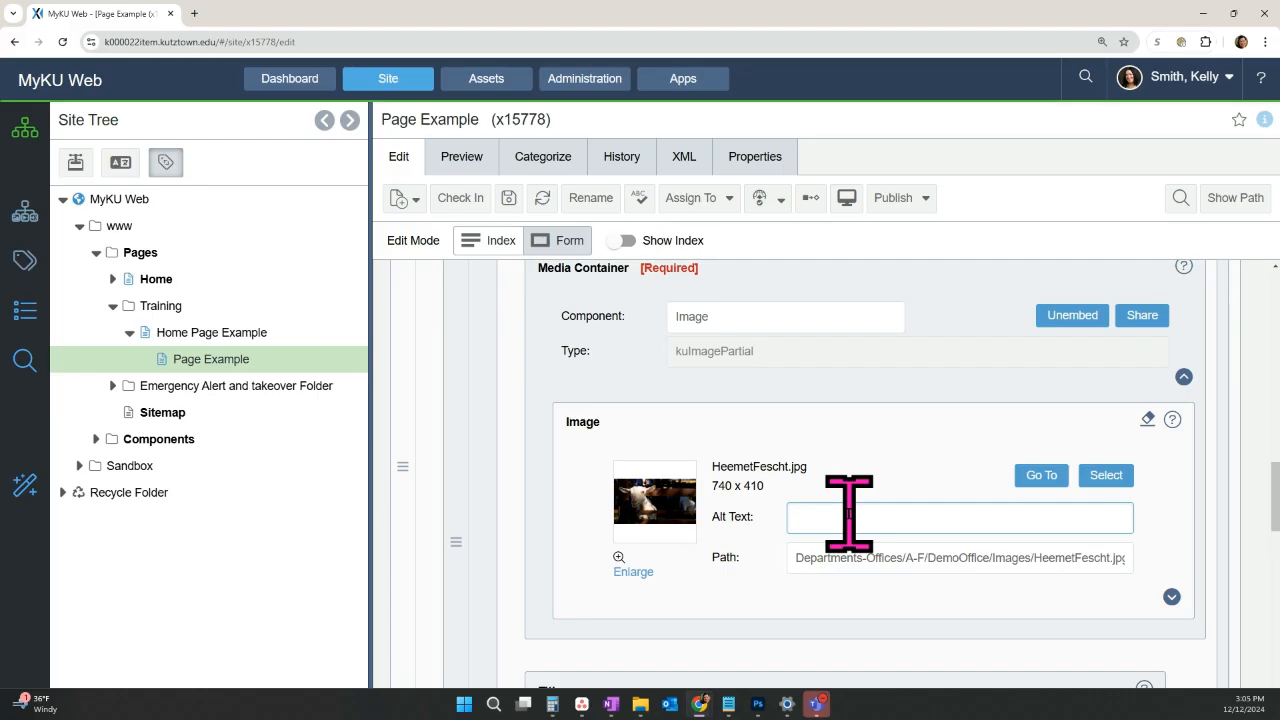
click(652, 515)
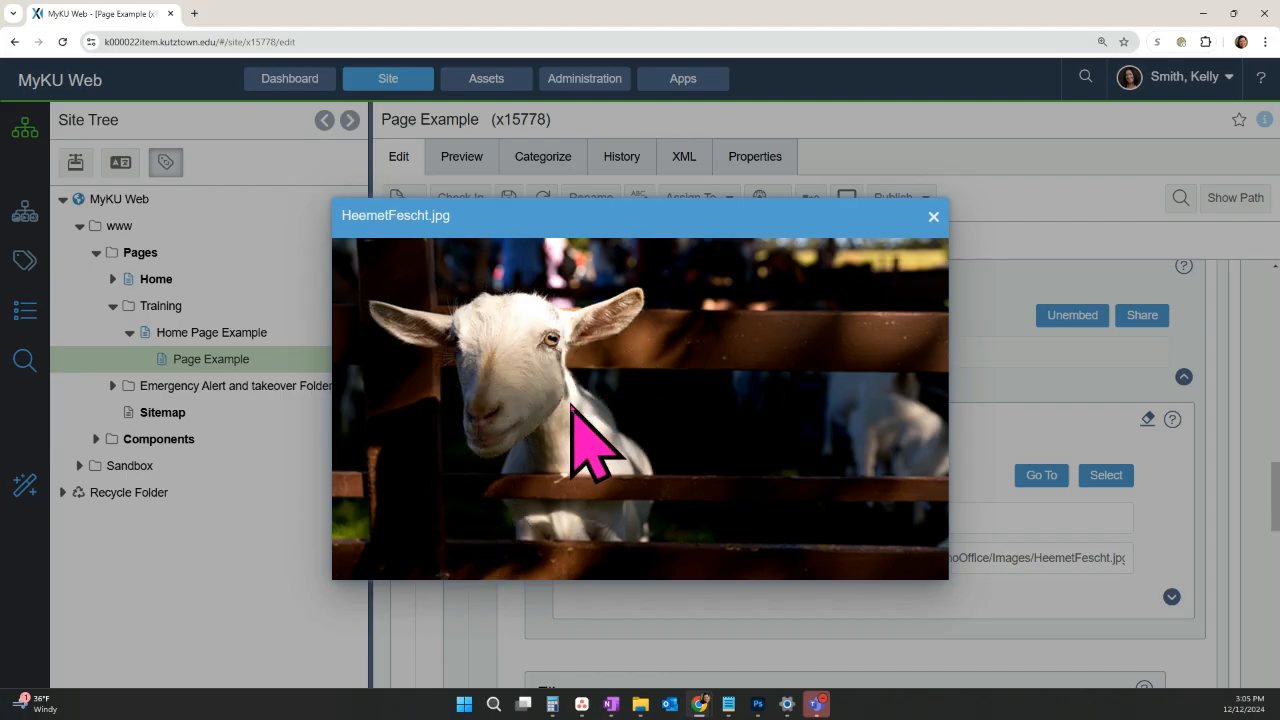
click(933, 217)
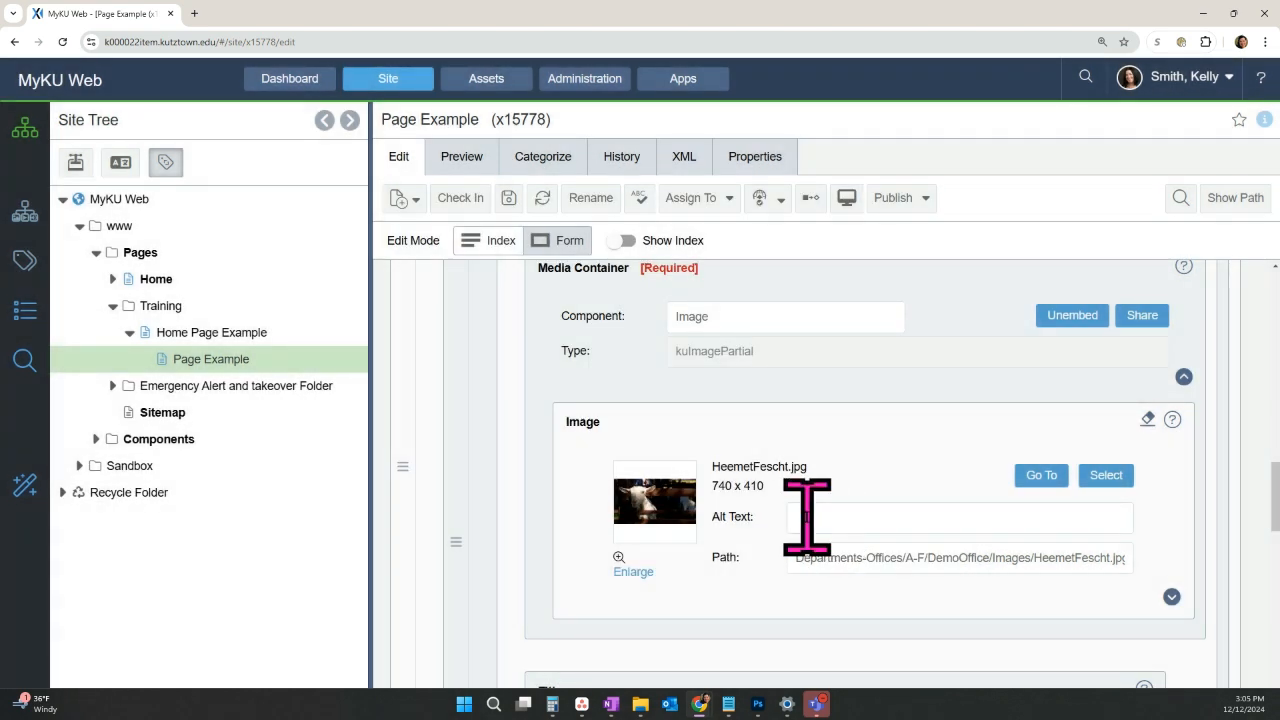
click(807, 516)
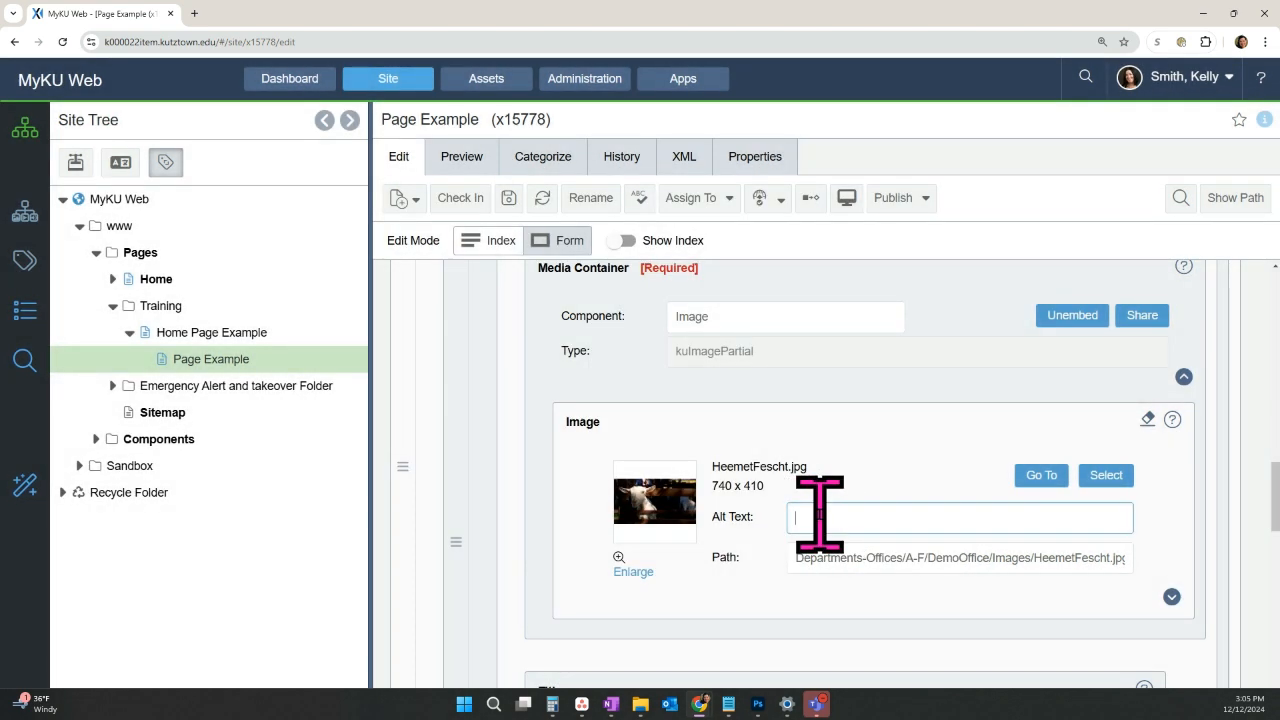
text(A white goat with it's head )
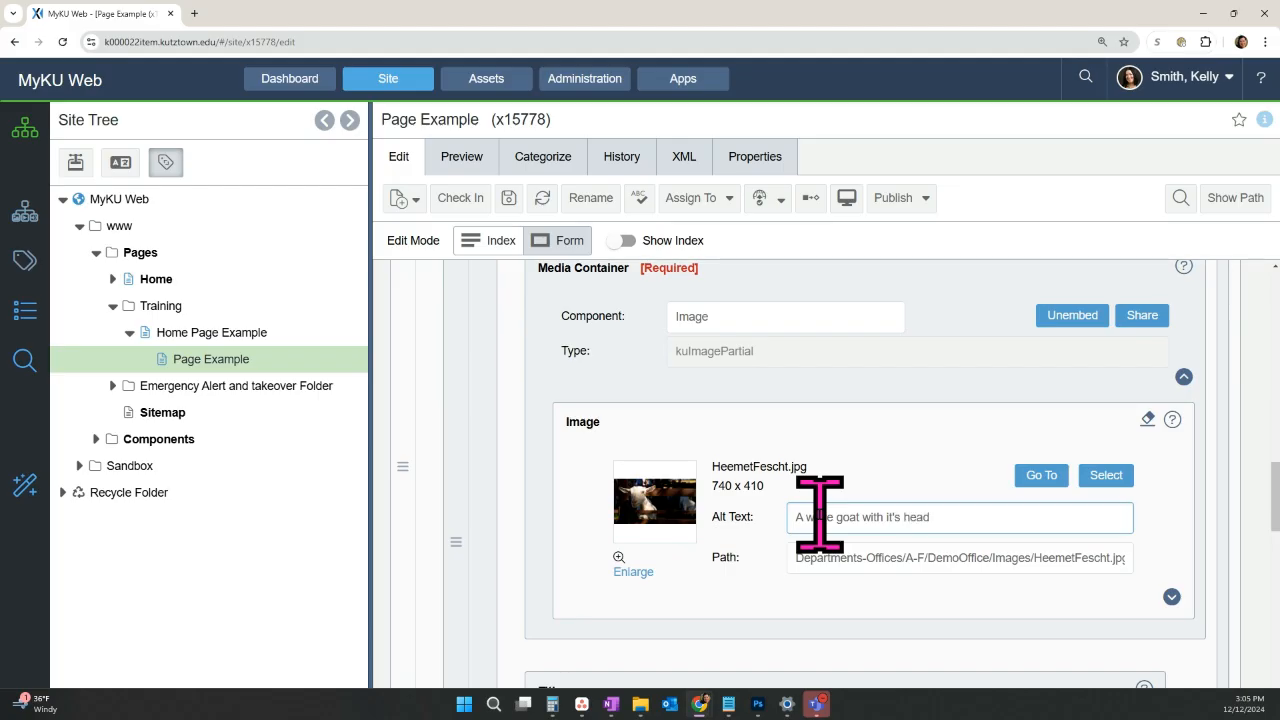
text(poking through a fence)
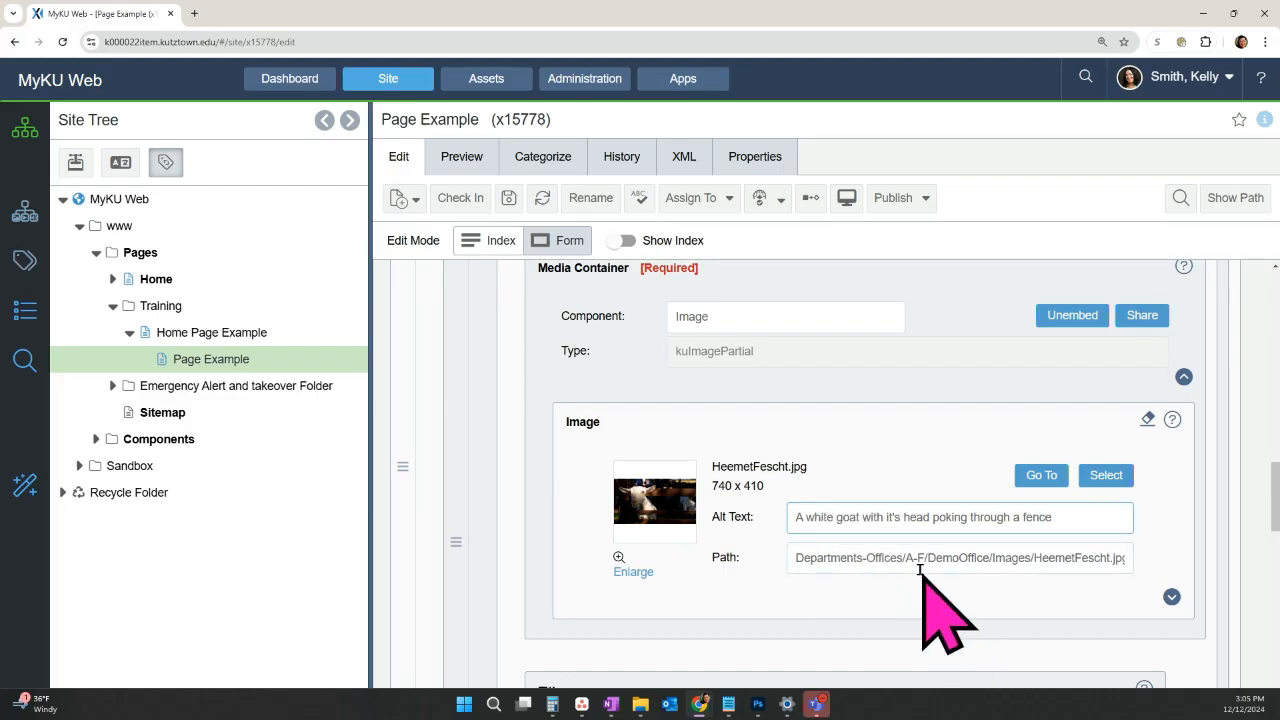
- Review the Title, Description and Link fields below the image, and collapse the Media Container and Accordion Component sections
scroll(921, 566, down, 1)
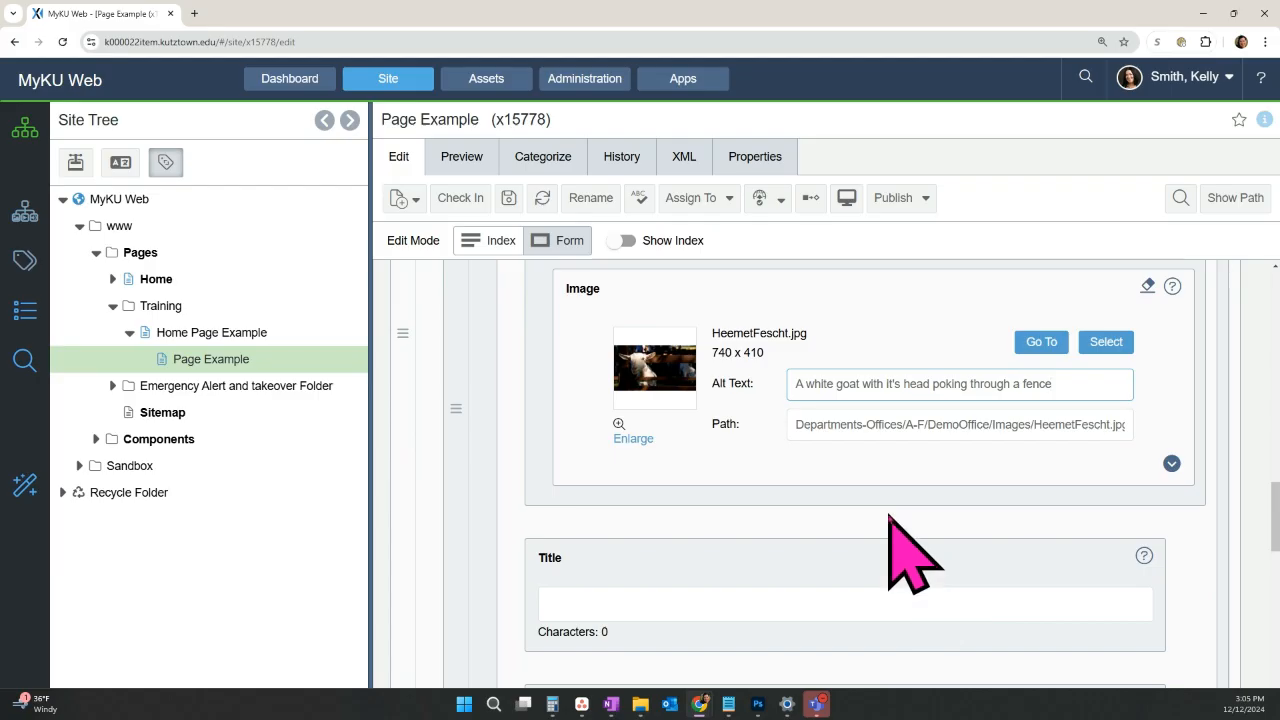
scroll(890, 515, down, 1)
scroll(778, 516, down, 1)
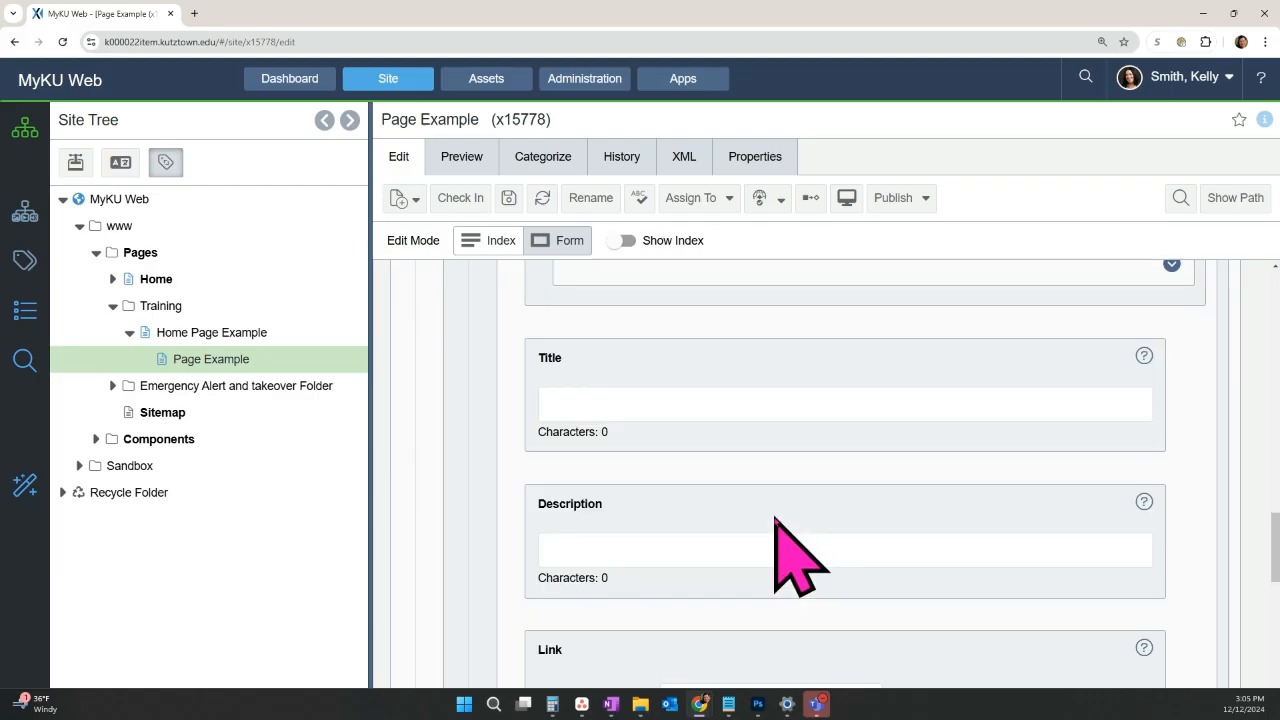
scroll(776, 521, down, 1)
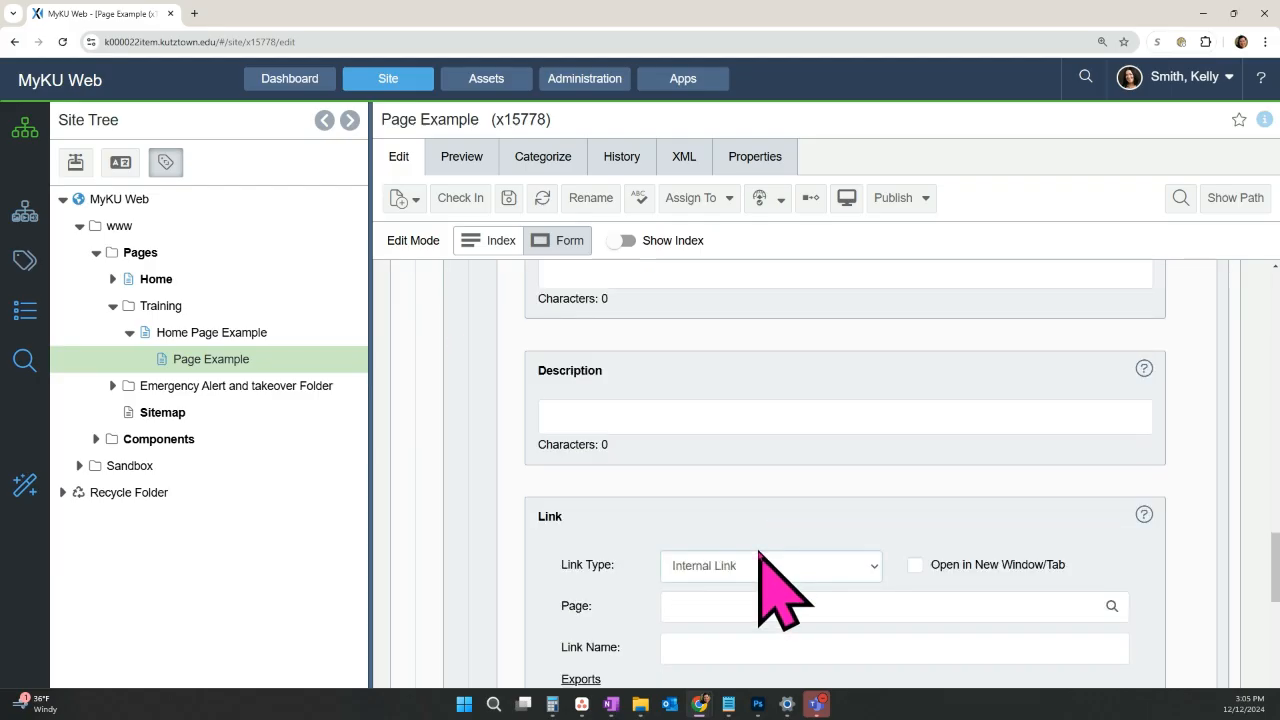
scroll(760, 553, up, 4)
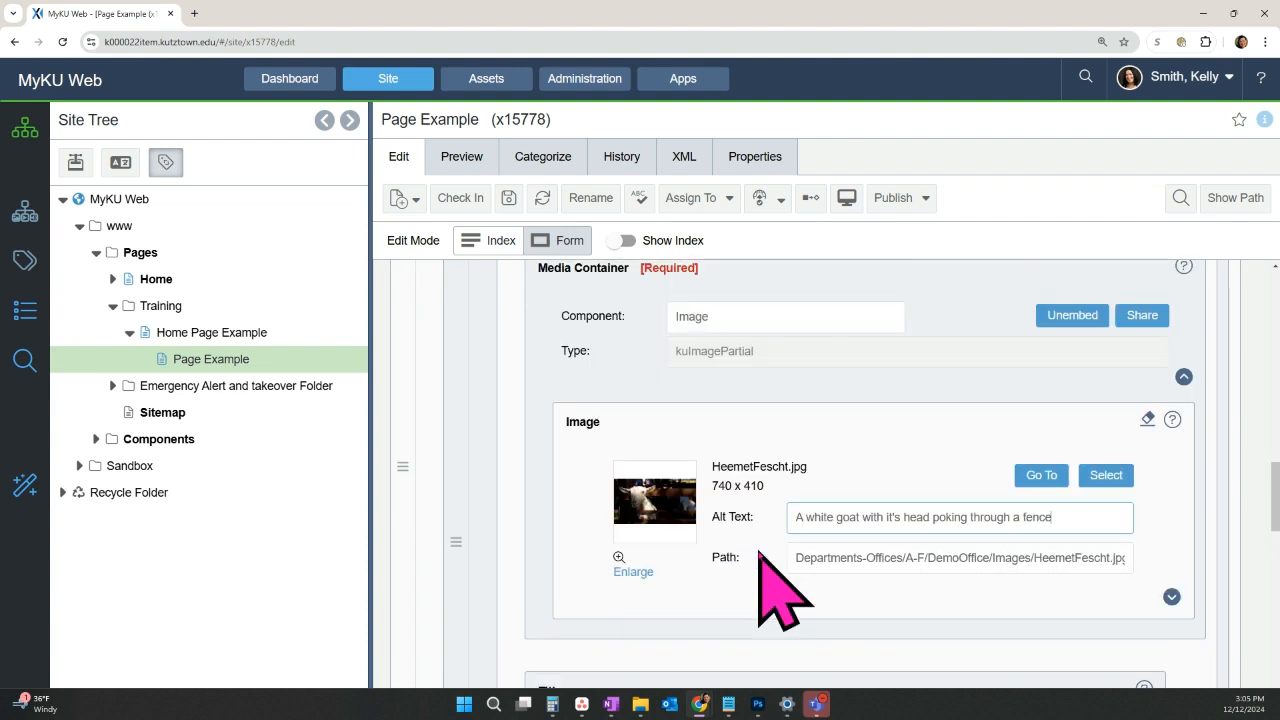
click(1184, 378)
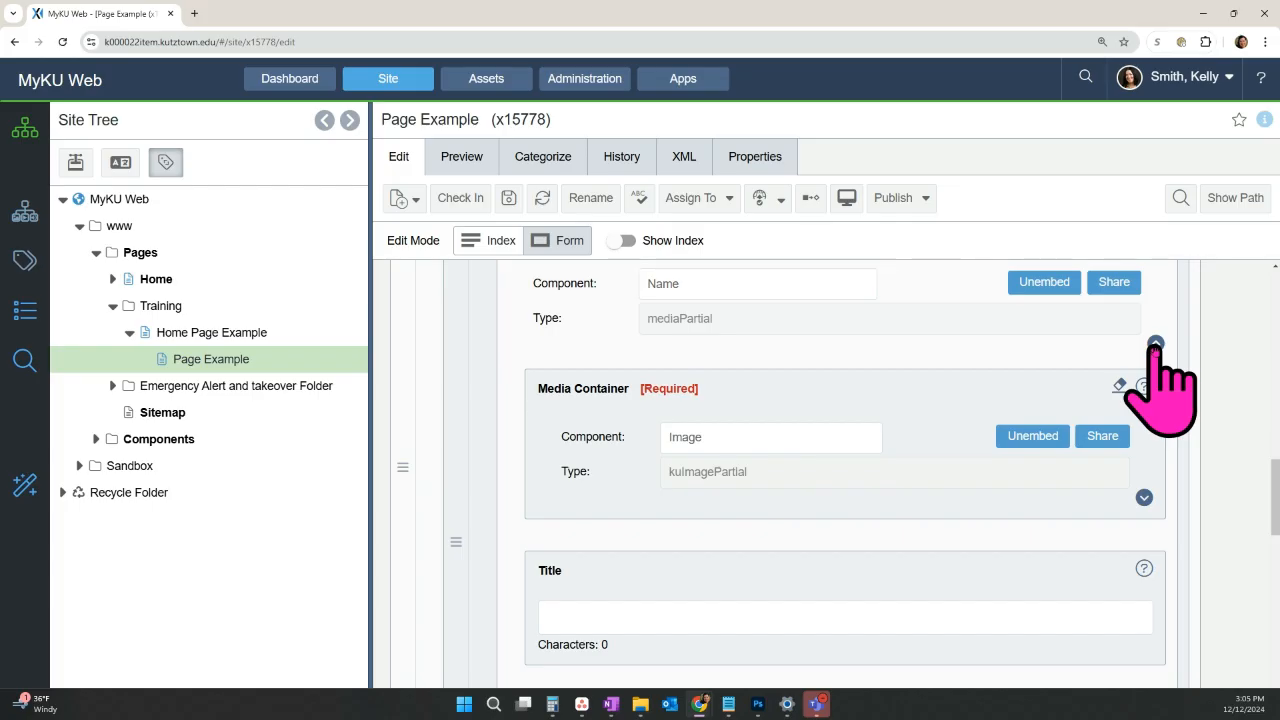
click(1155, 343)
- Create a component named "Name" of type KU Accordion Item in the empty second Accordion Item
scroll(873, 515, down, 2)
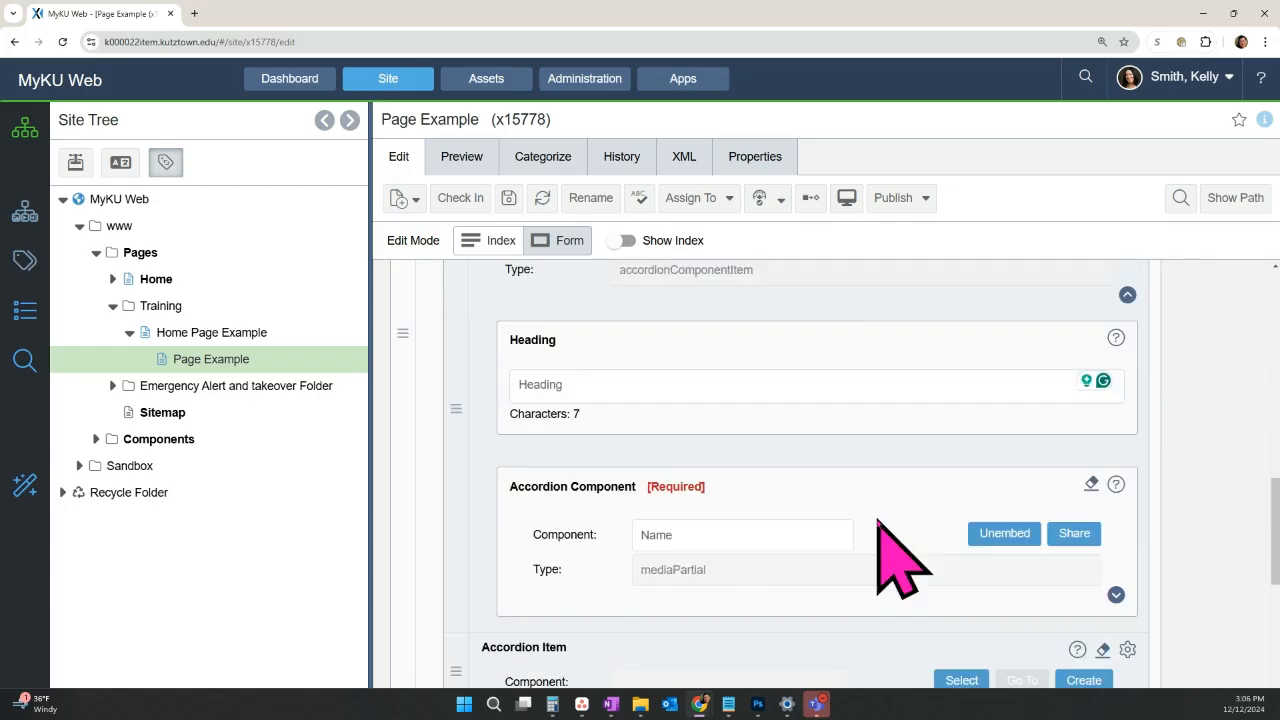
scroll(877, 521, down, 1)
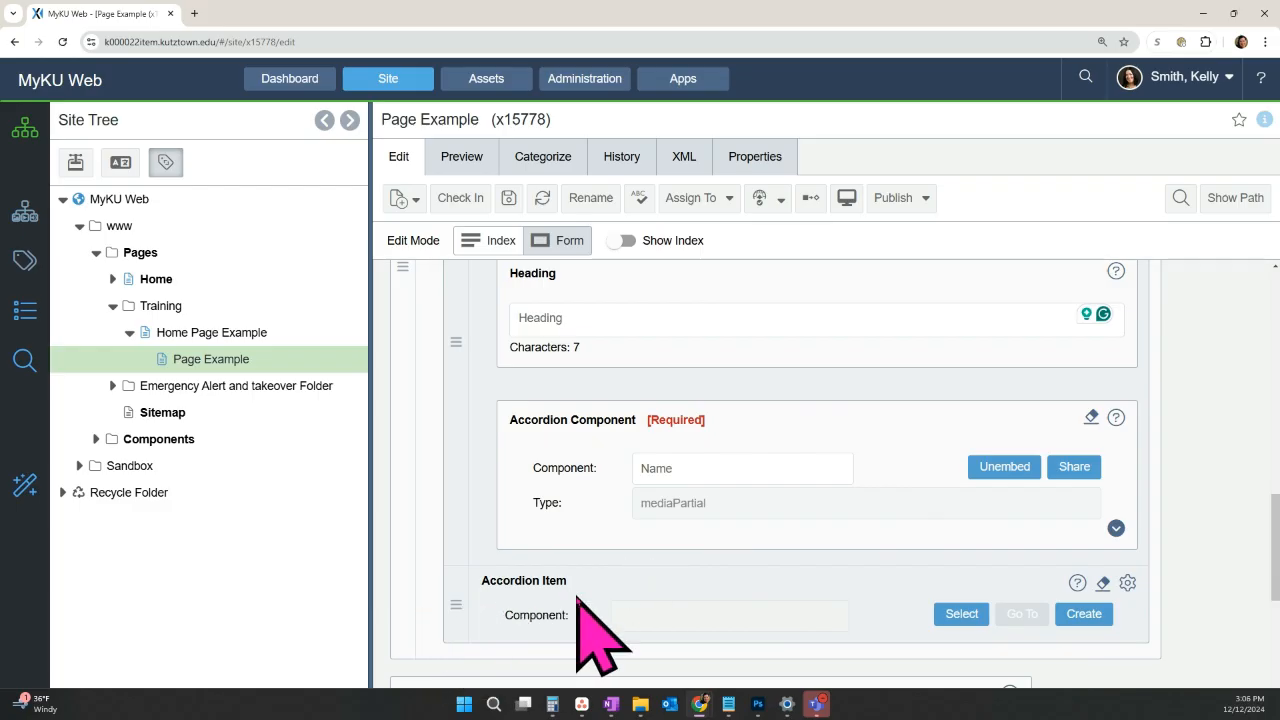
scroll(760, 585, down, 1)
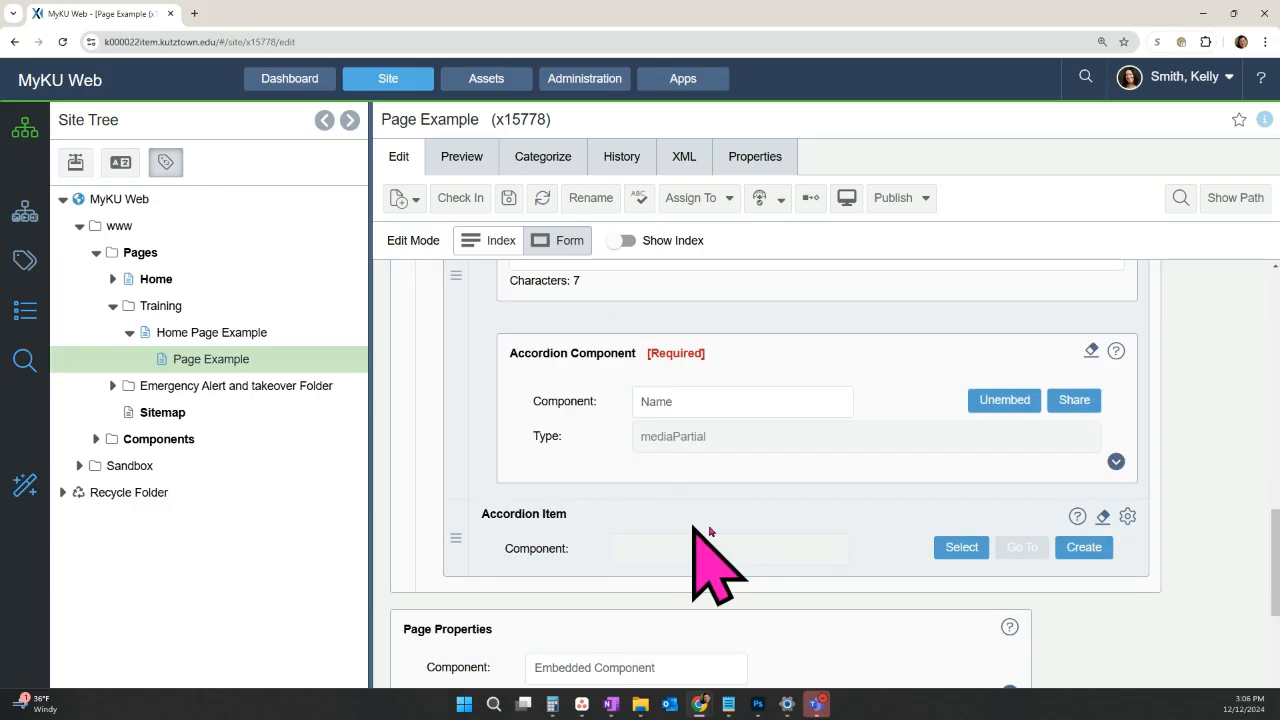
click(1084, 548)
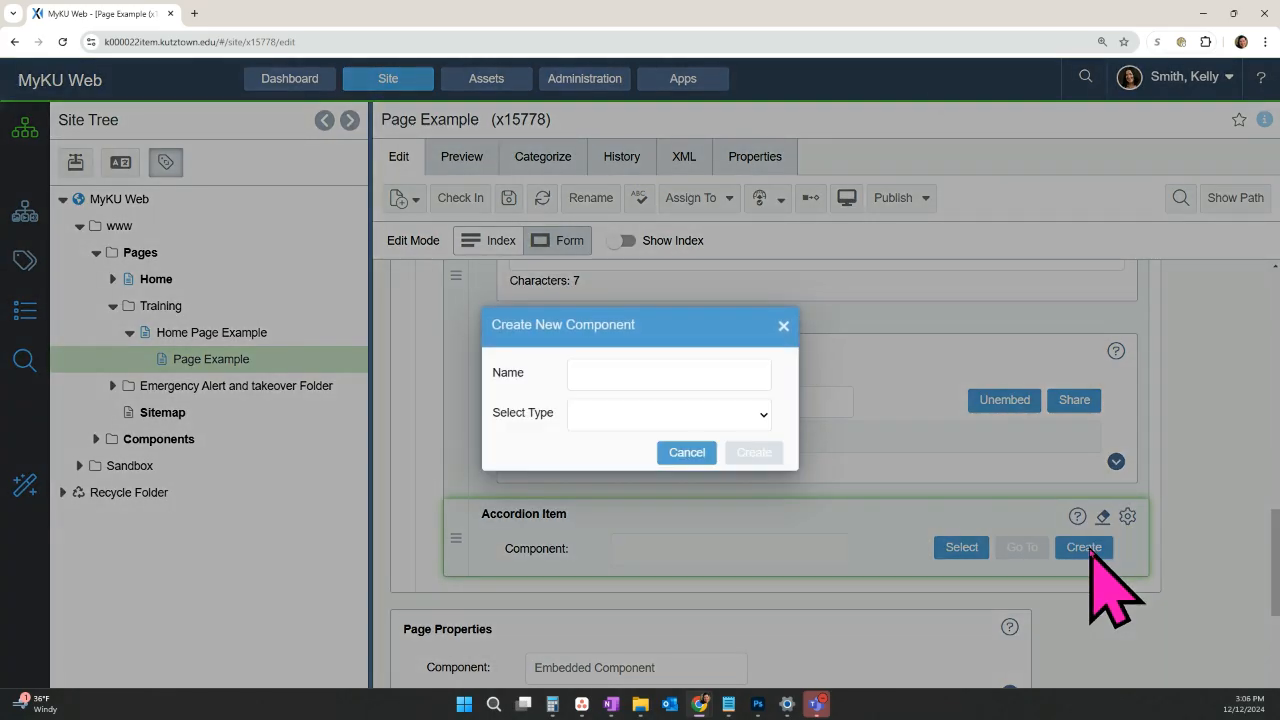
click(600, 370)
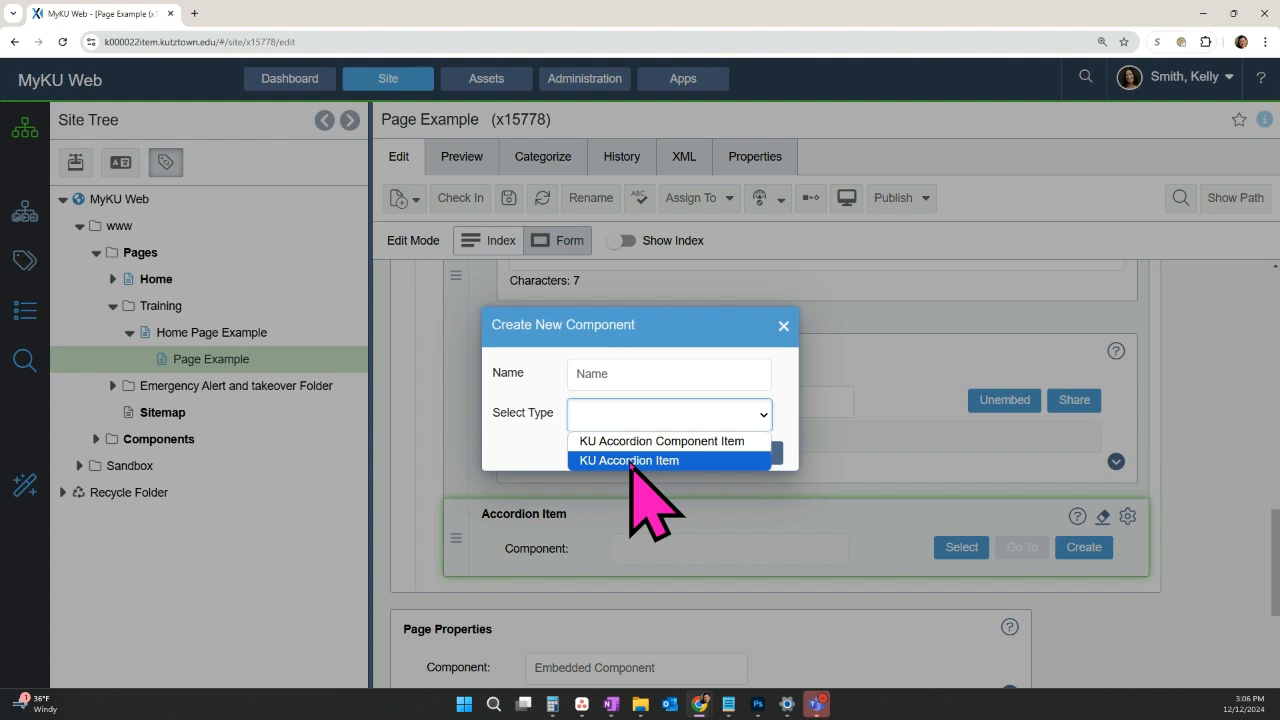
click(630, 461)
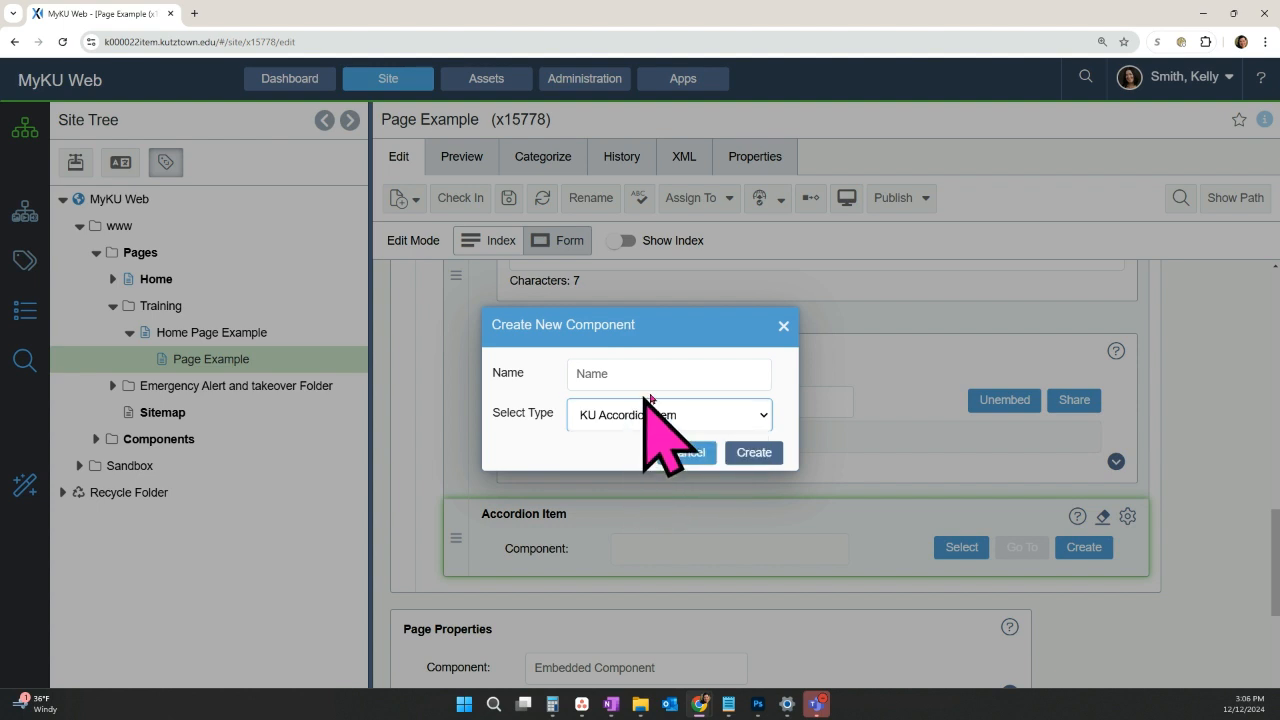
click(753, 452)
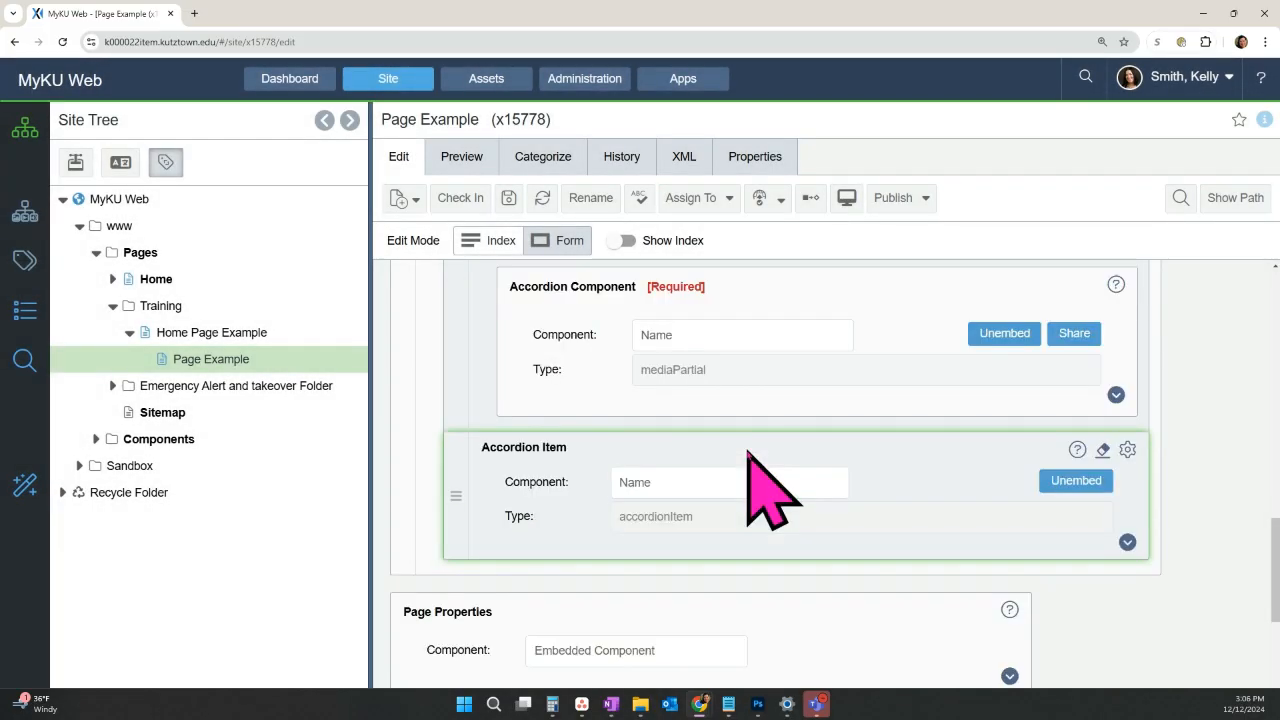
- Expand the new KU Accordion Item and enter "Heading Two" as its required heading
scroll(750, 455, down, 1)
click(1127, 408)
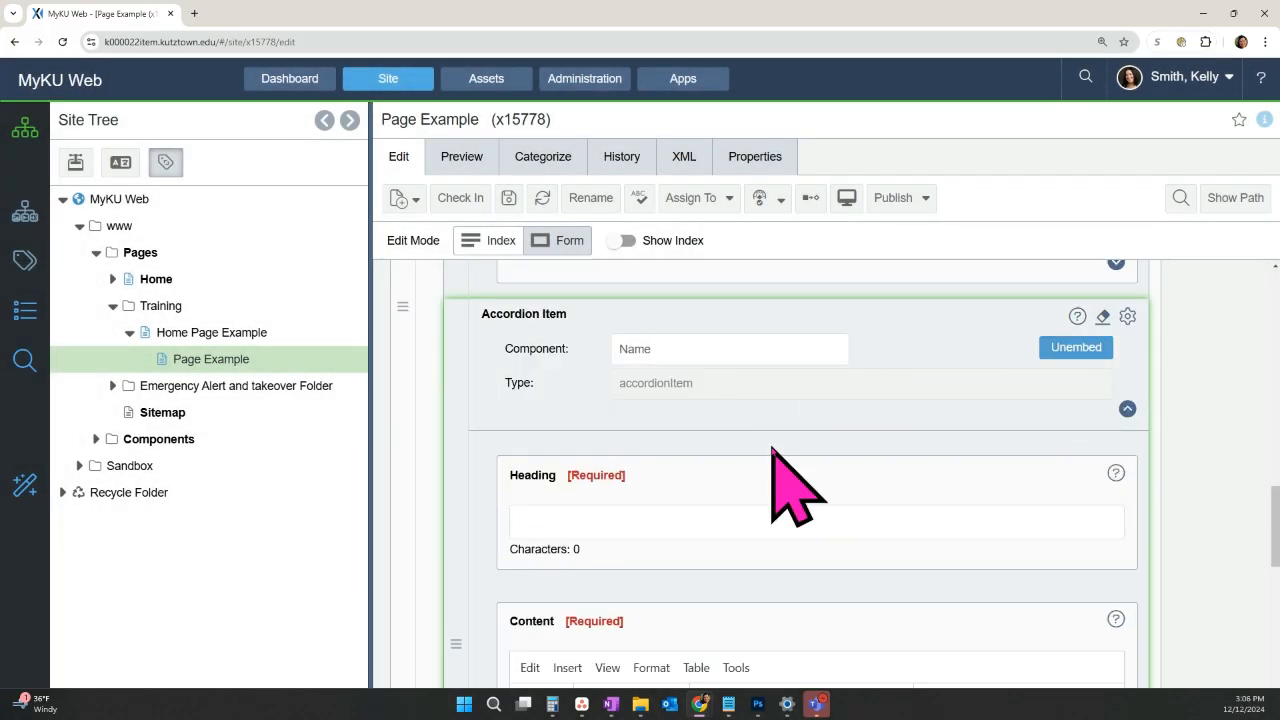
scroll(771, 443, down, 1)
scroll(688, 440, down, 1)
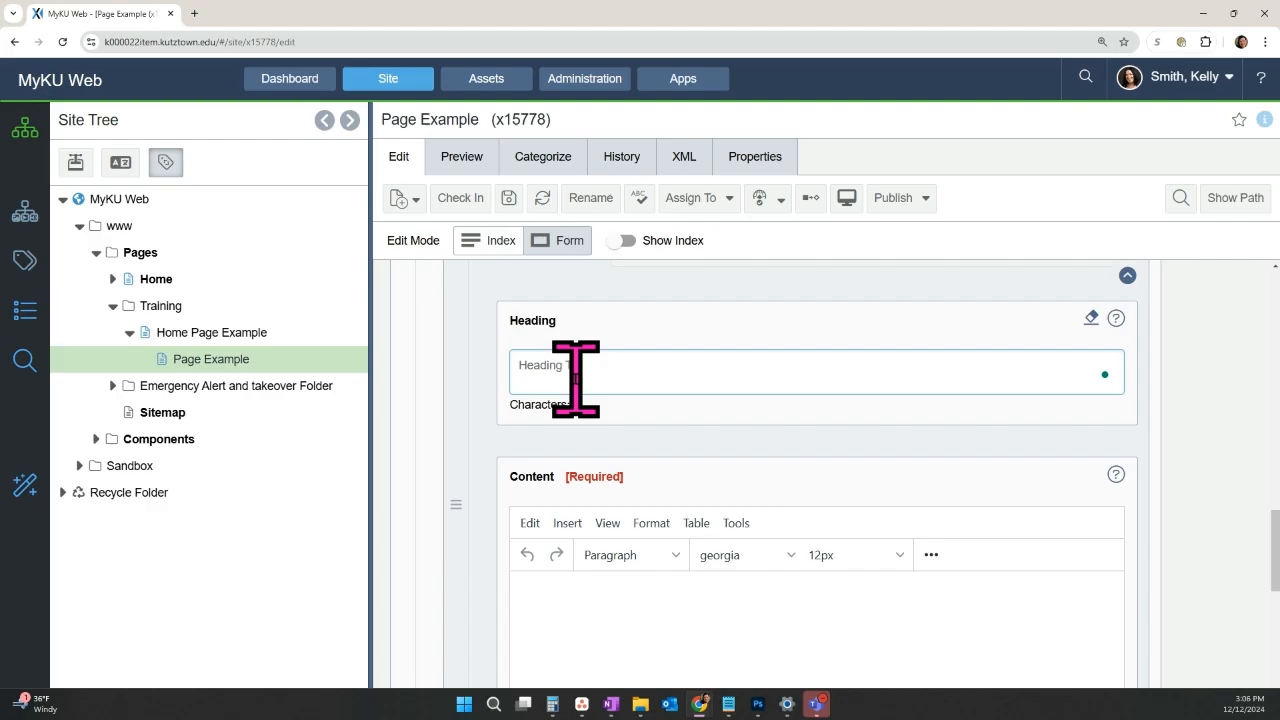
- Enter "type text here" as the content of the Heading Two accordion item and collapse the item
scroll(694, 428, down, 2)
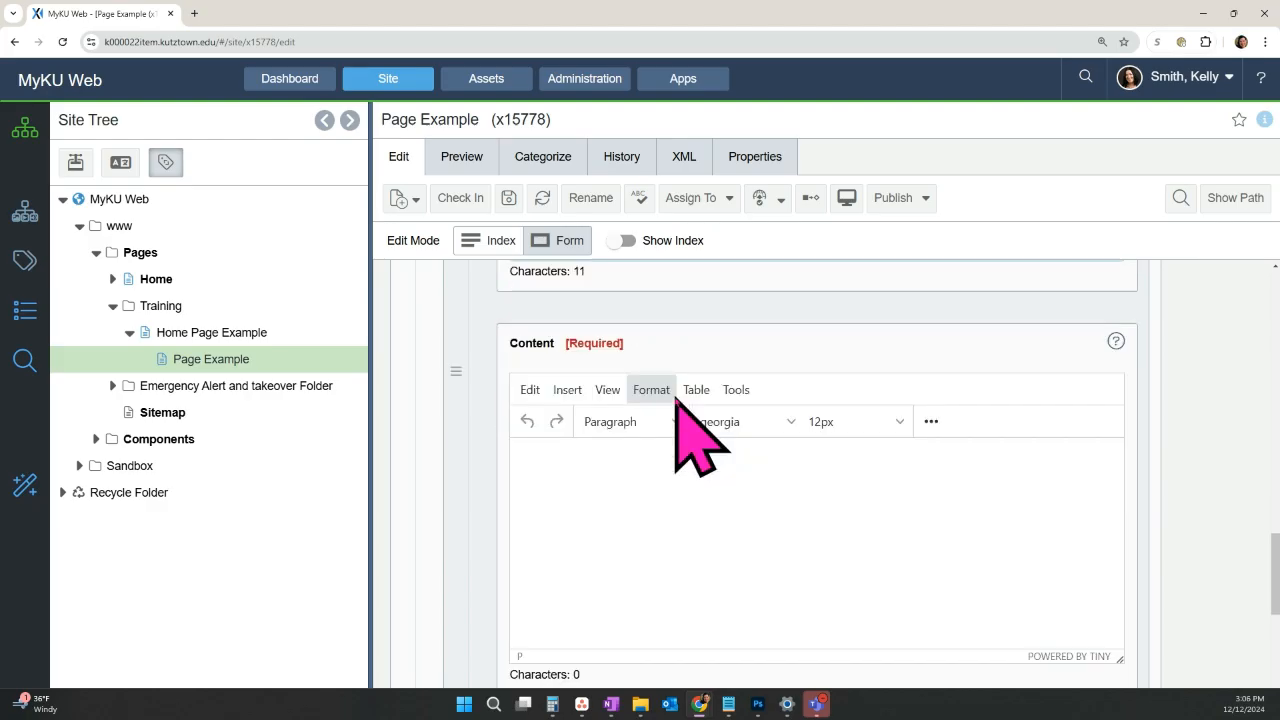
click(657, 484)
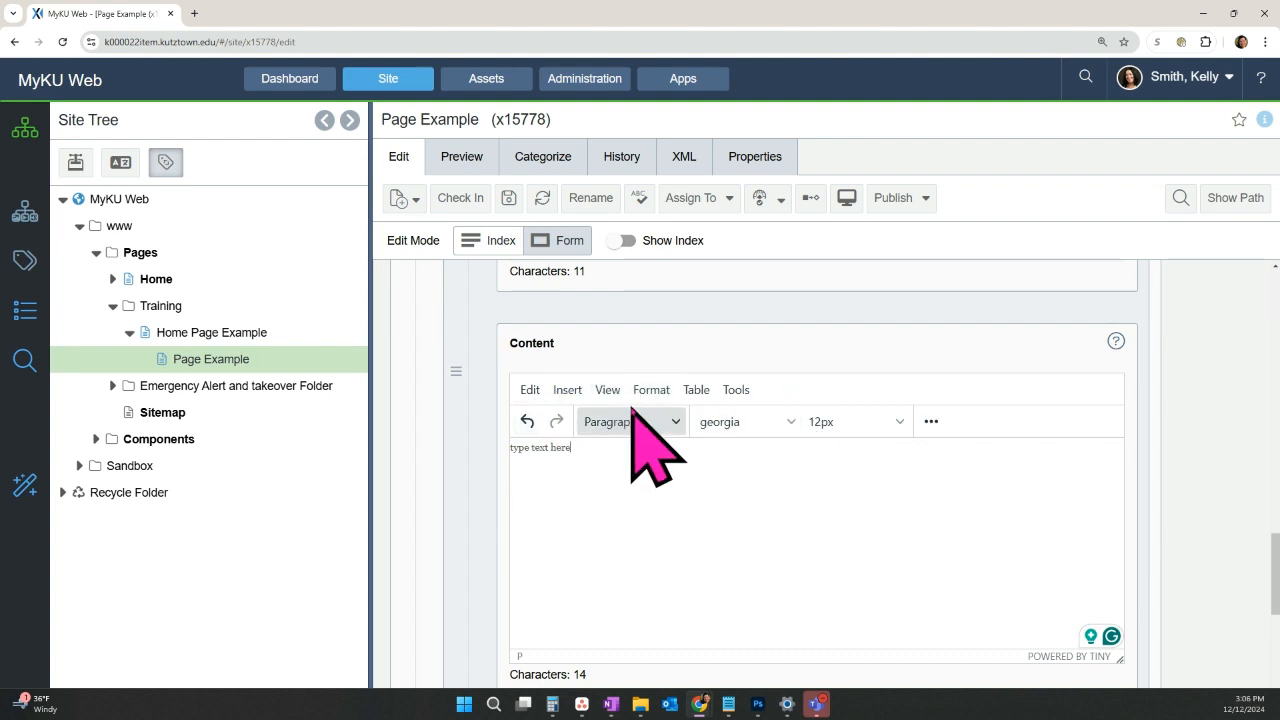
click(712, 497)
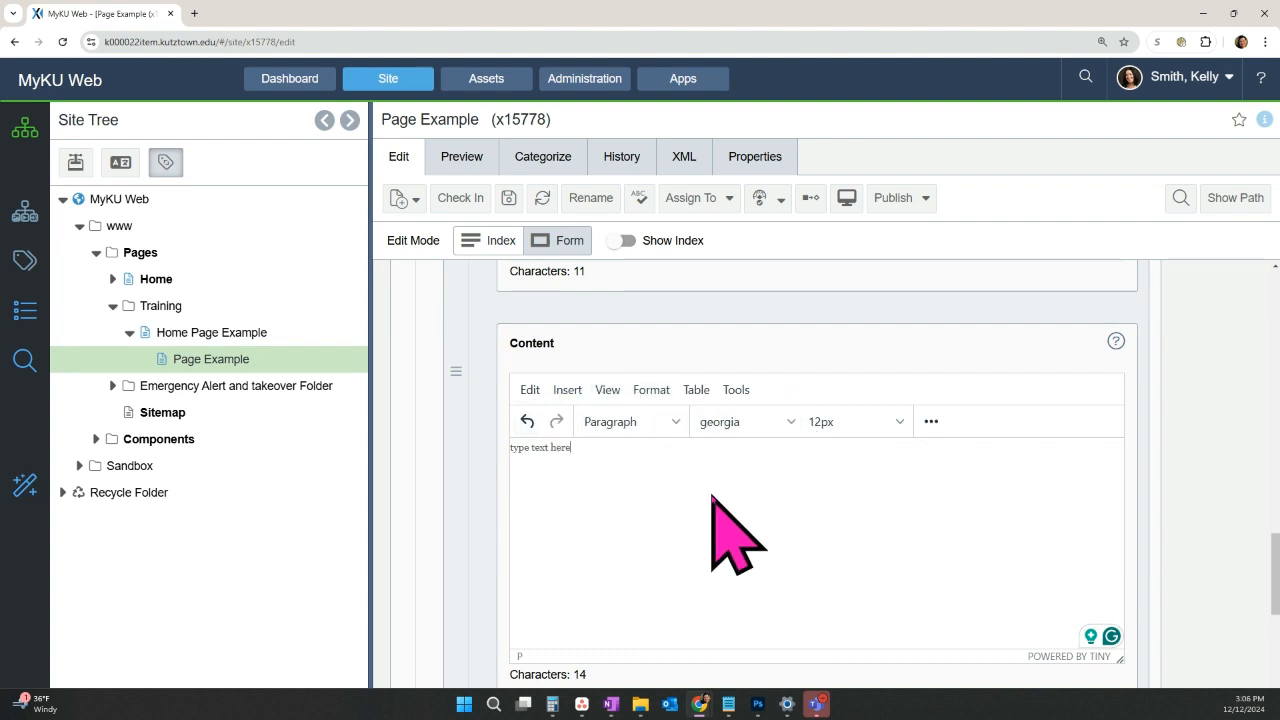
scroll(712, 497, down, 1)
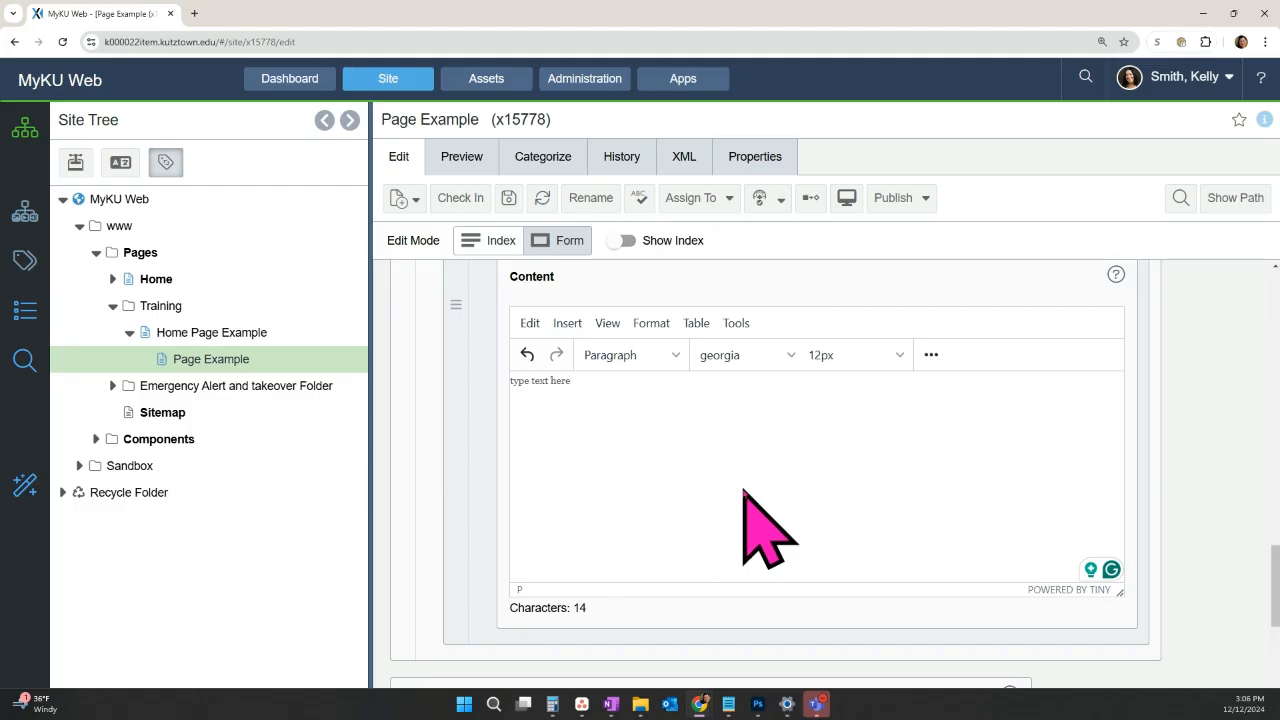
scroll(745, 492, down, 1)
scroll(745, 492, up, 5)
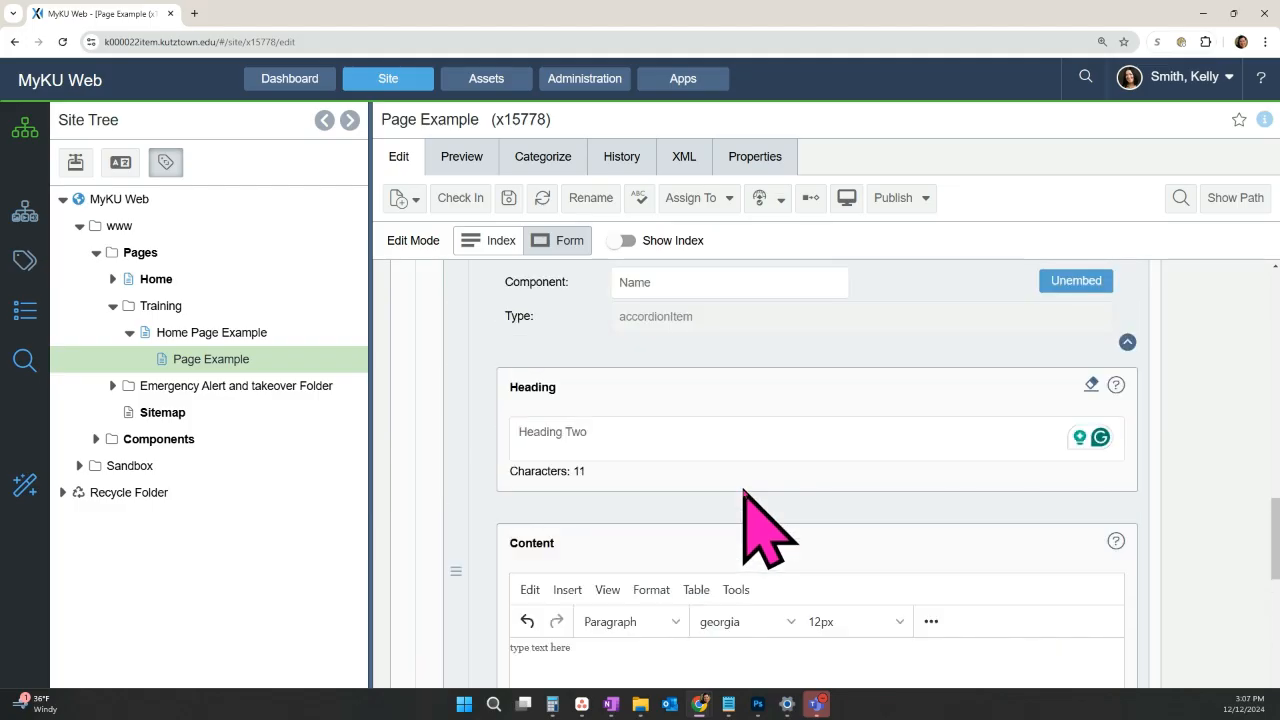
scroll(745, 492, up, 1)
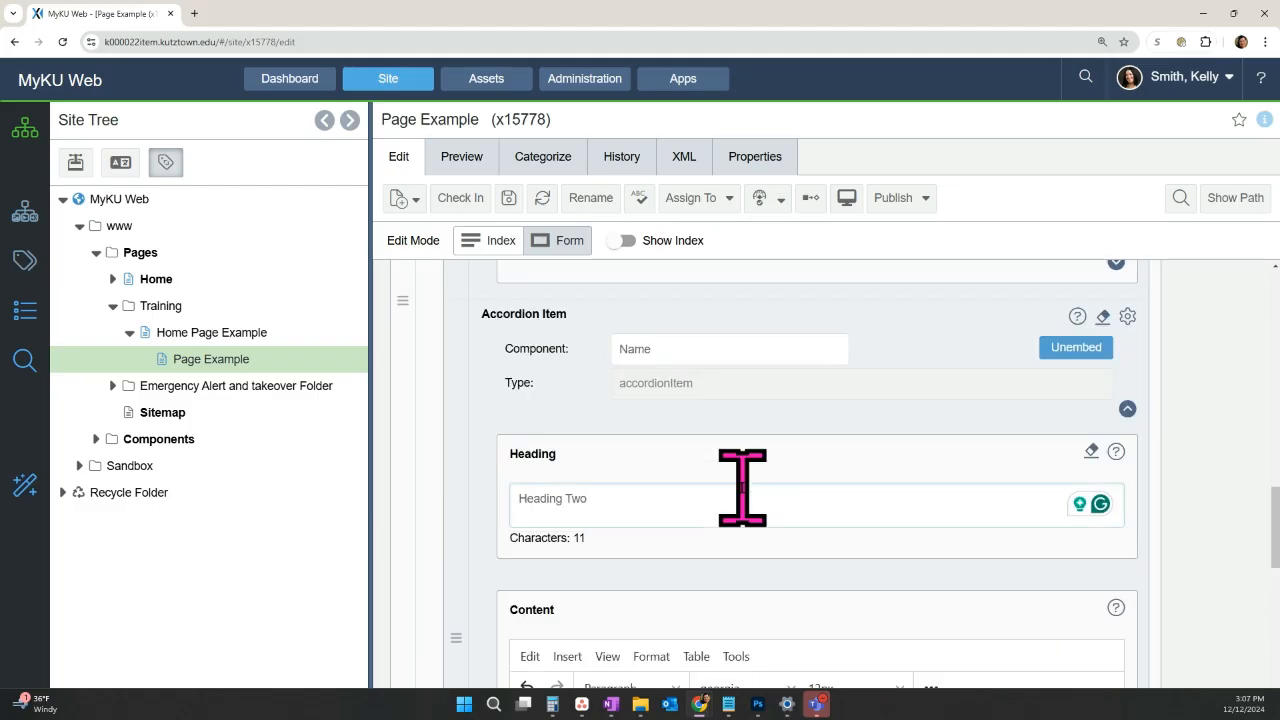
click(1127, 410)
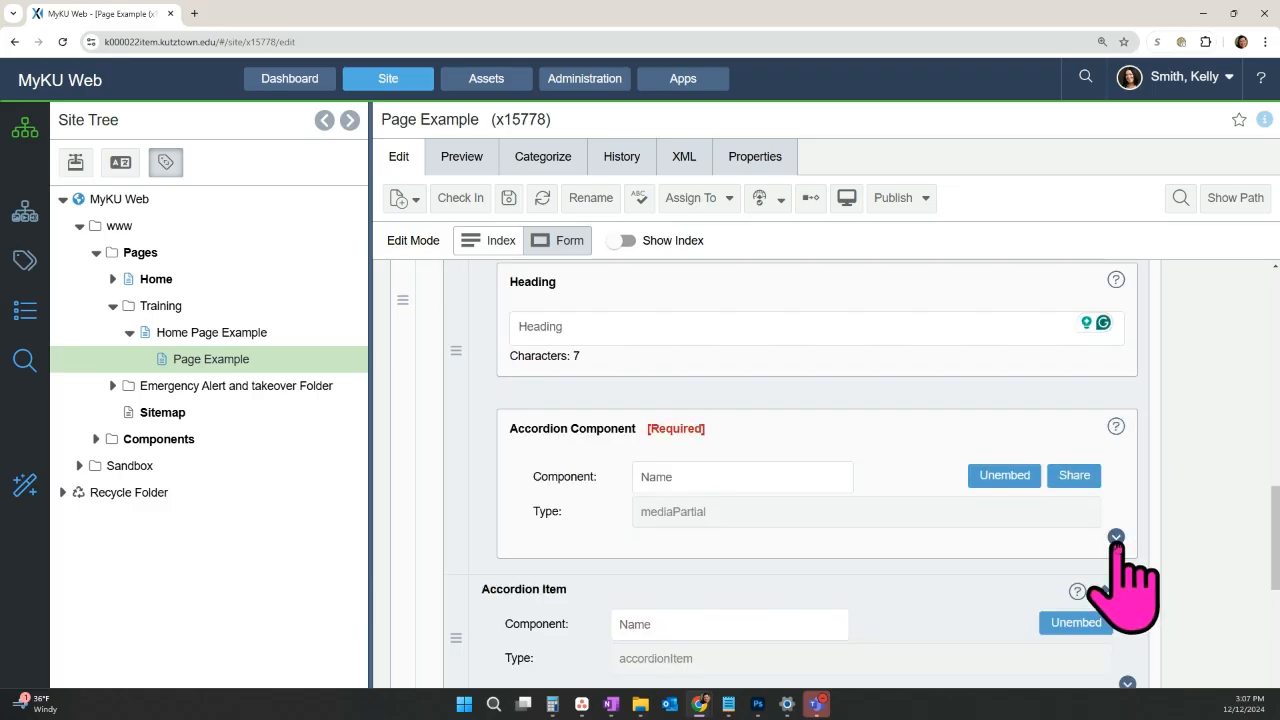
- Expand the accordion component of the Heading One item and review its Media Container, Title and Description fields
click(1116, 537)
scroll(1143, 571, down, 6)
scroll(1034, 471, up, 1)
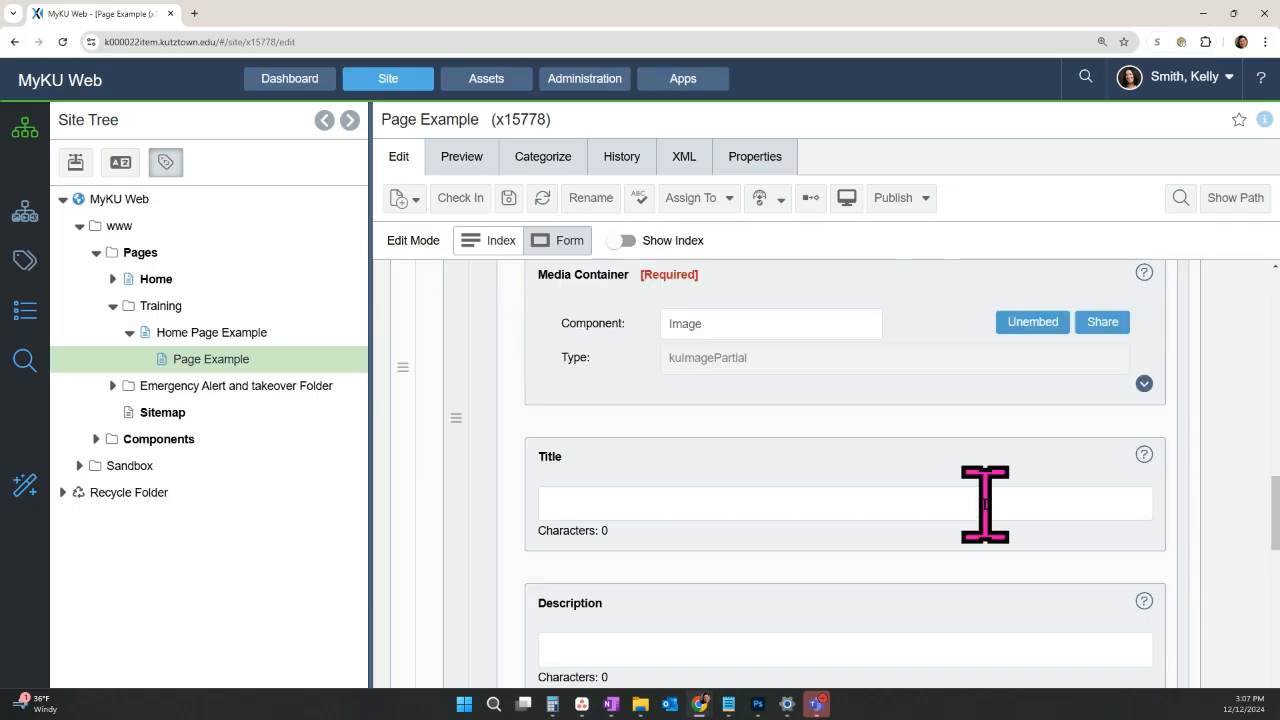
scroll(985, 505, down, 3)
scroll(985, 505, up, 9)
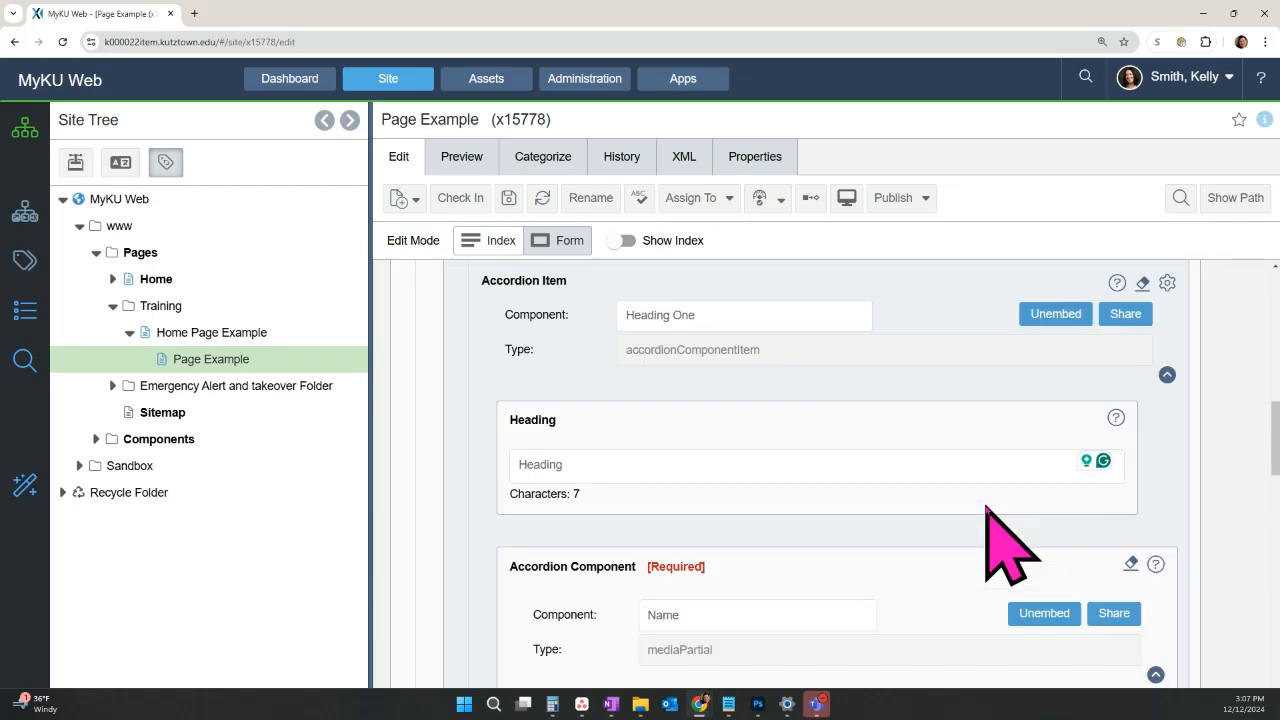
scroll(985, 545, up, 2)
scroll(1182, 385, up, 2)
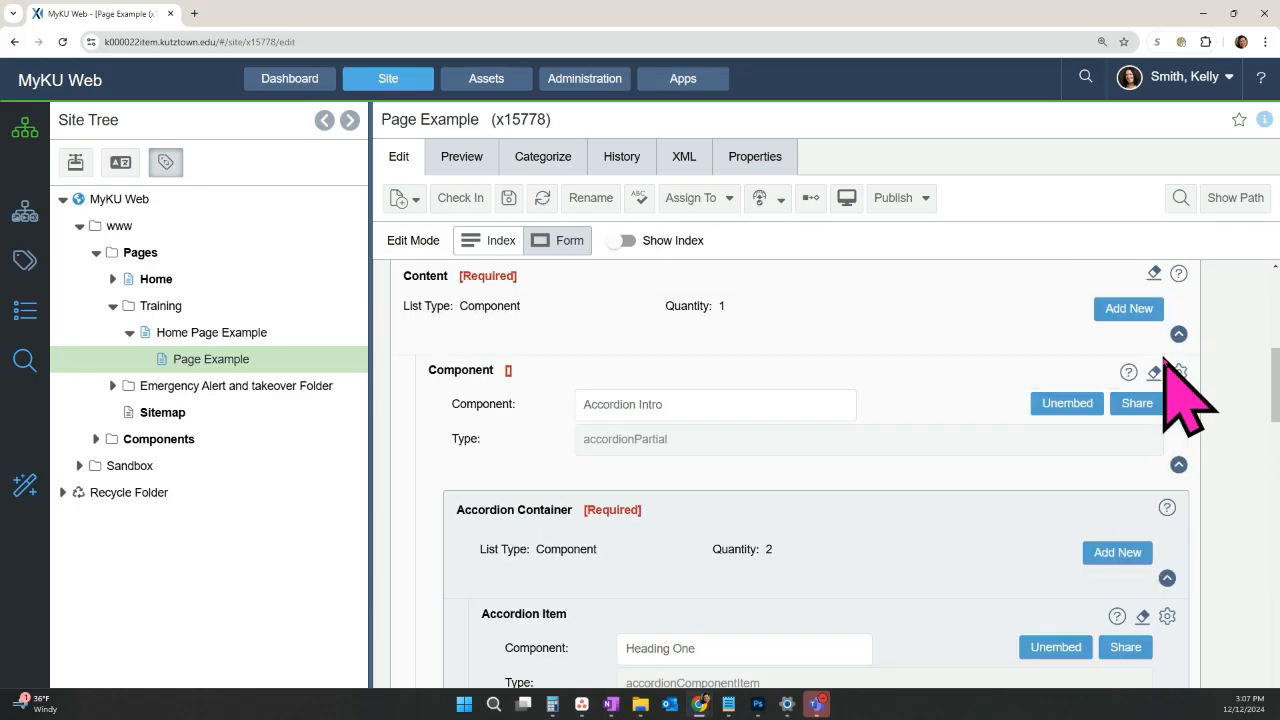
- Collapse the Accordion Intro component, and save the page and open its preview in a separate window
click(1179, 465)
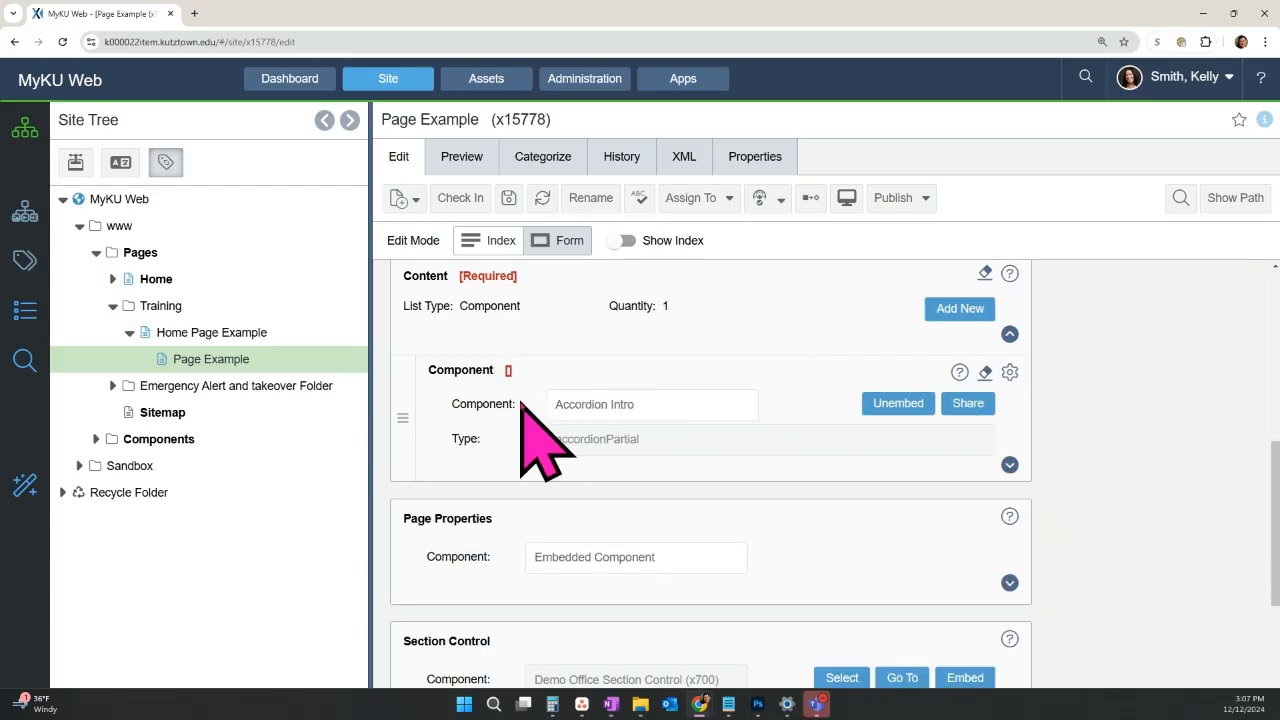
click(507, 198)
click(847, 198)
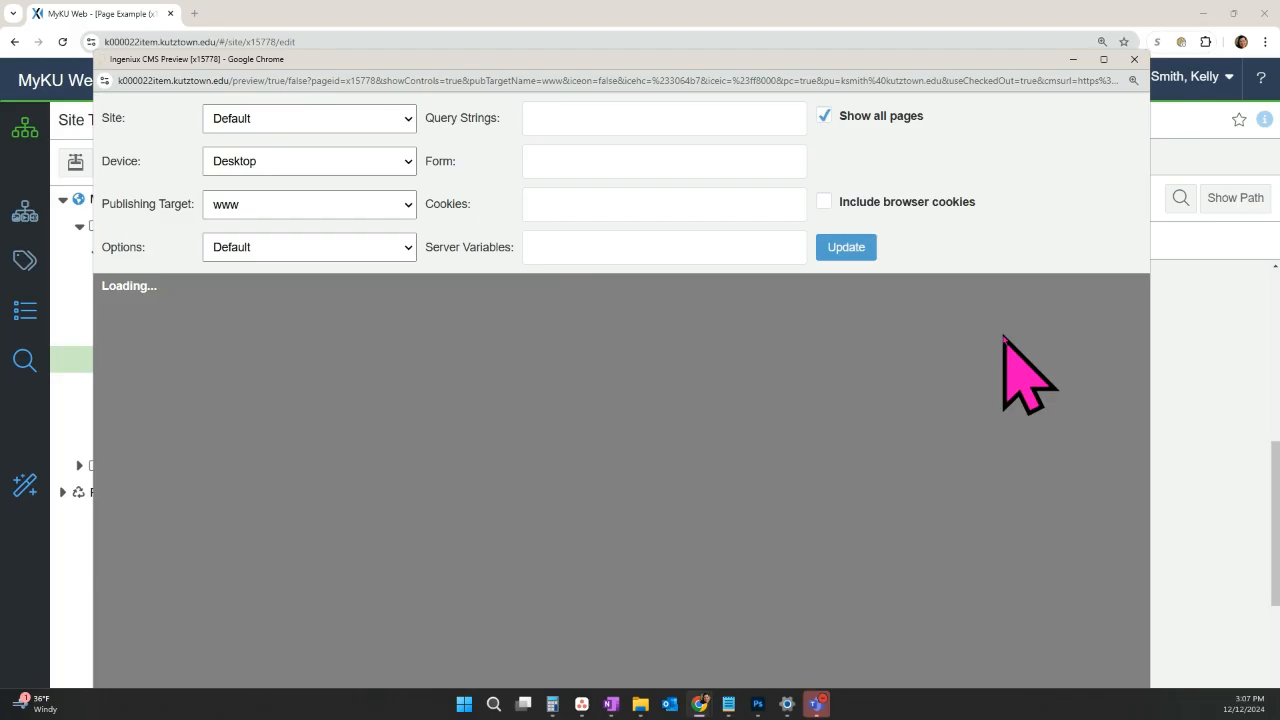
- Expand the first accordion item, "Heading", in the page preview and examine its image
scroll(1014, 371, down, 1)
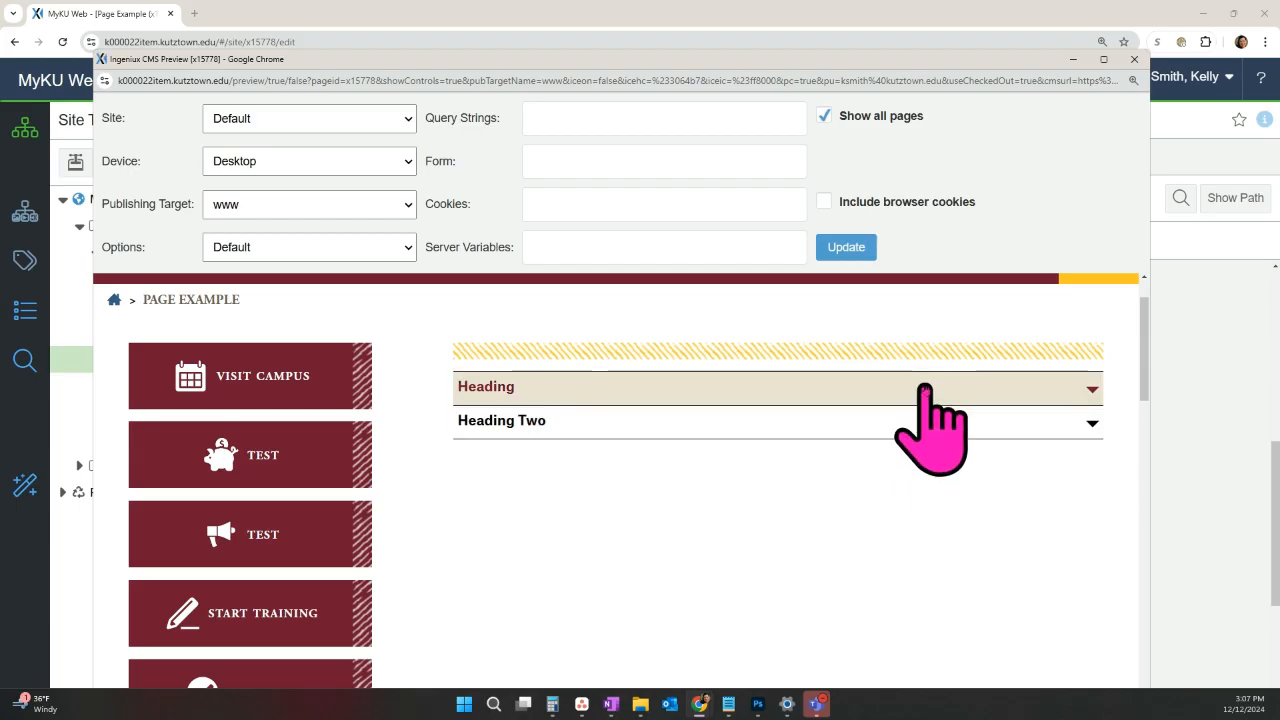
click(924, 387)
scroll(928, 405, down, 2)
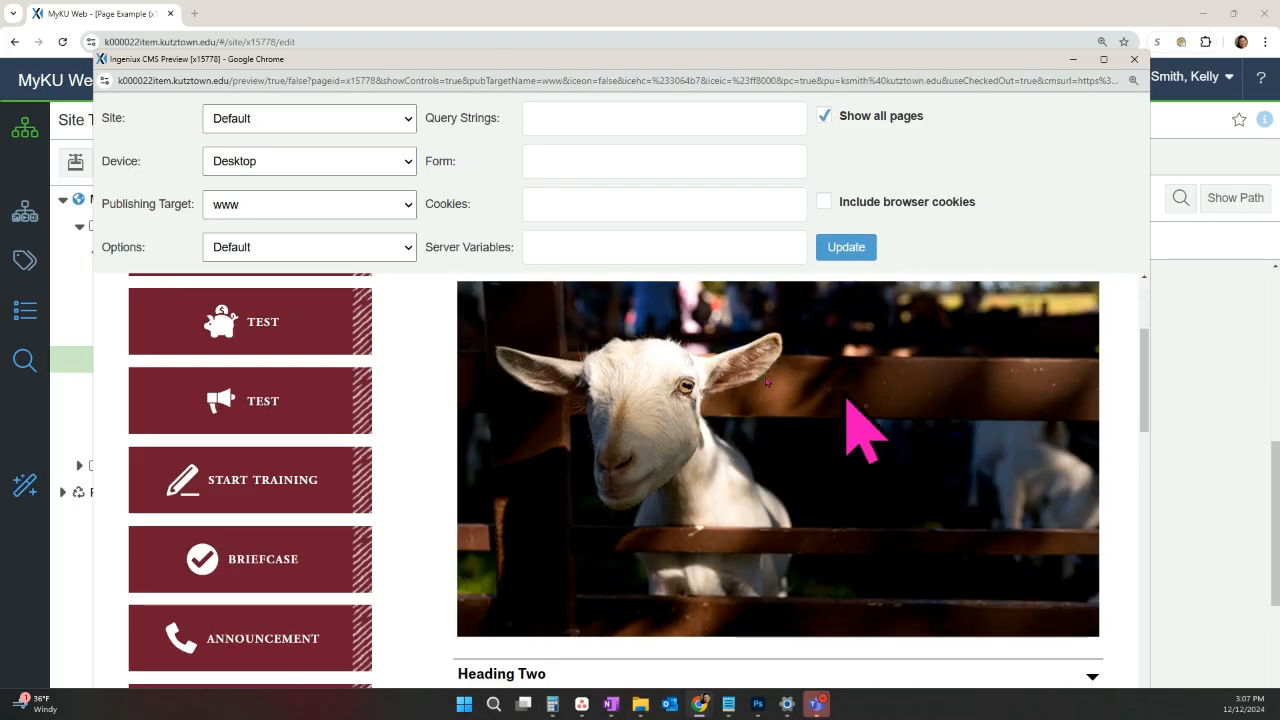
scroll(725, 455, up, 2)
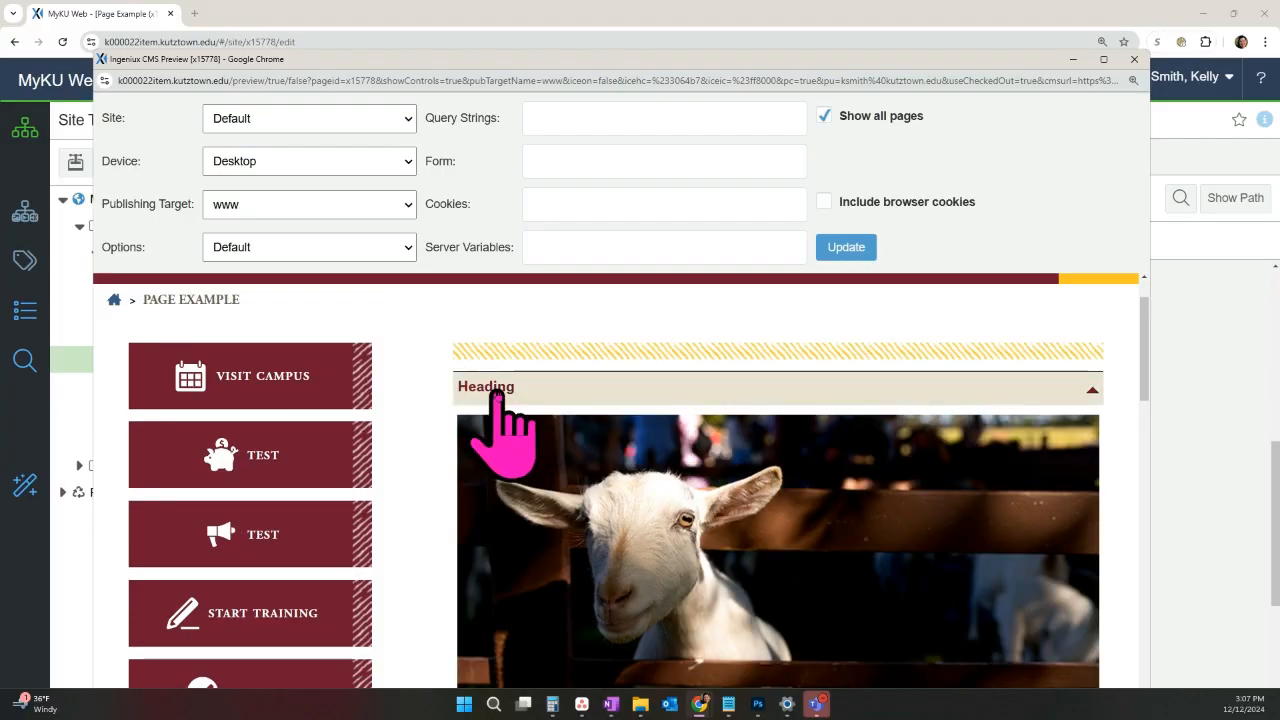
- Expand the "Heading Two" accordion item in the page preview and examine its text
scroll(870, 533, down, 3)
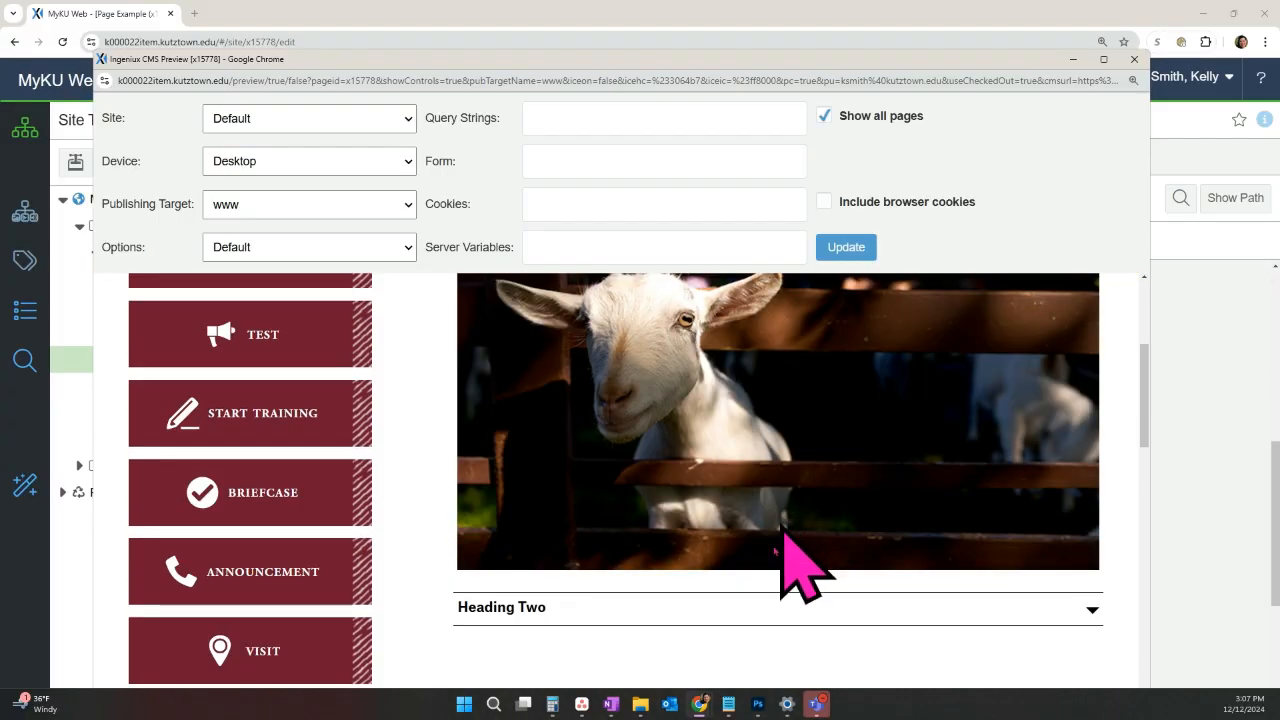
click(762, 617)
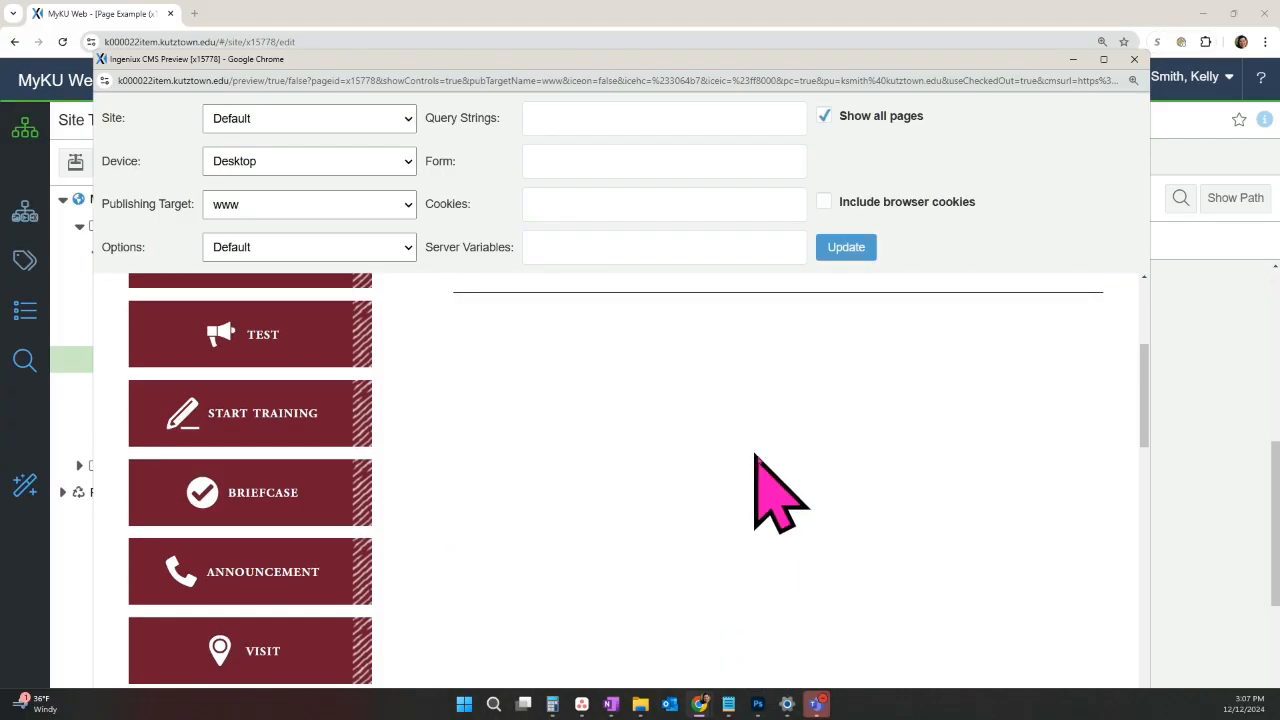
scroll(755, 453, up, 2)
- Test the accordion's toggling in the preview by expanding "Heading", "Heading Two" and "Heading" again in turn
click(565, 322)
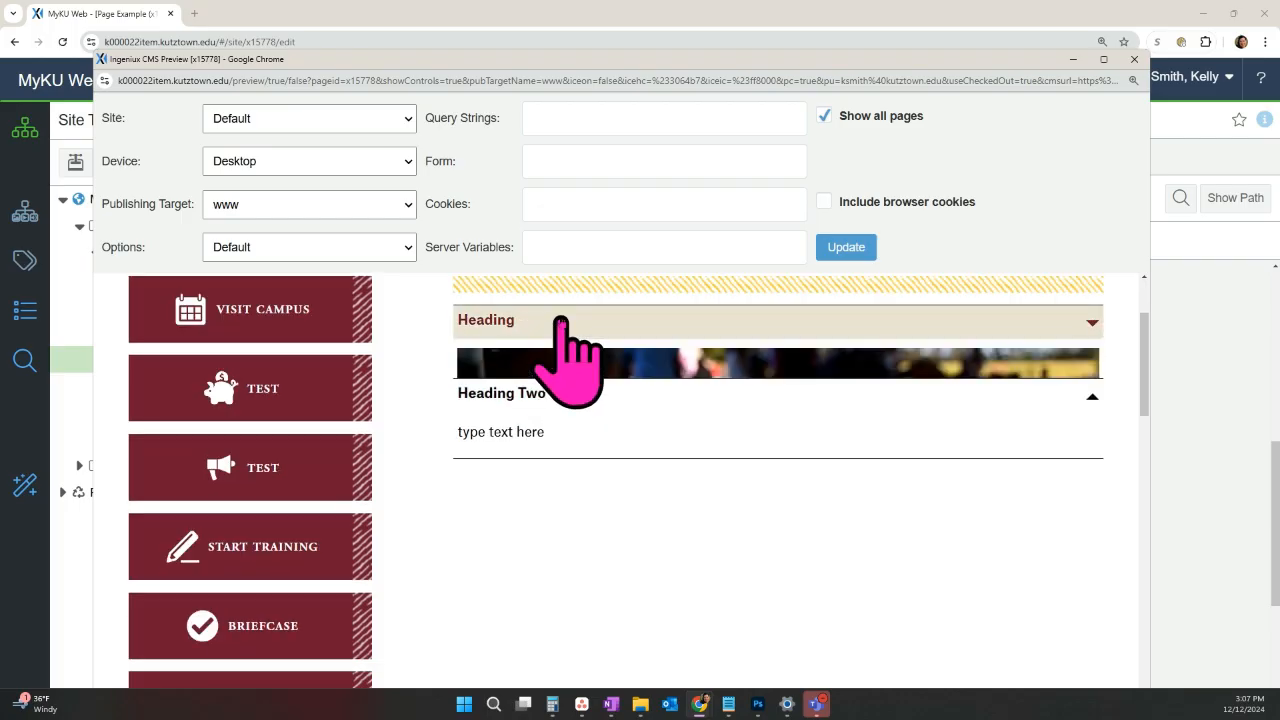
scroll(617, 508, down, 2)
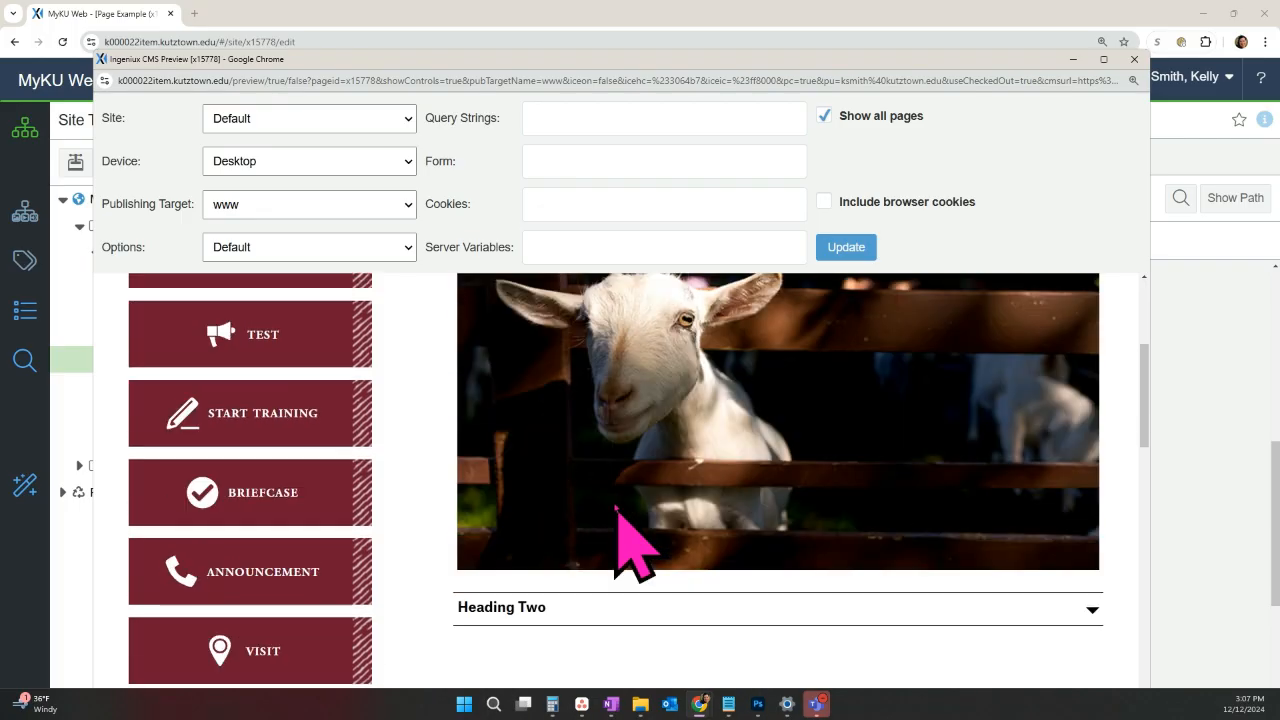
click(612, 607)
scroll(636, 455, up, 1)
scroll(636, 455, up, 2)
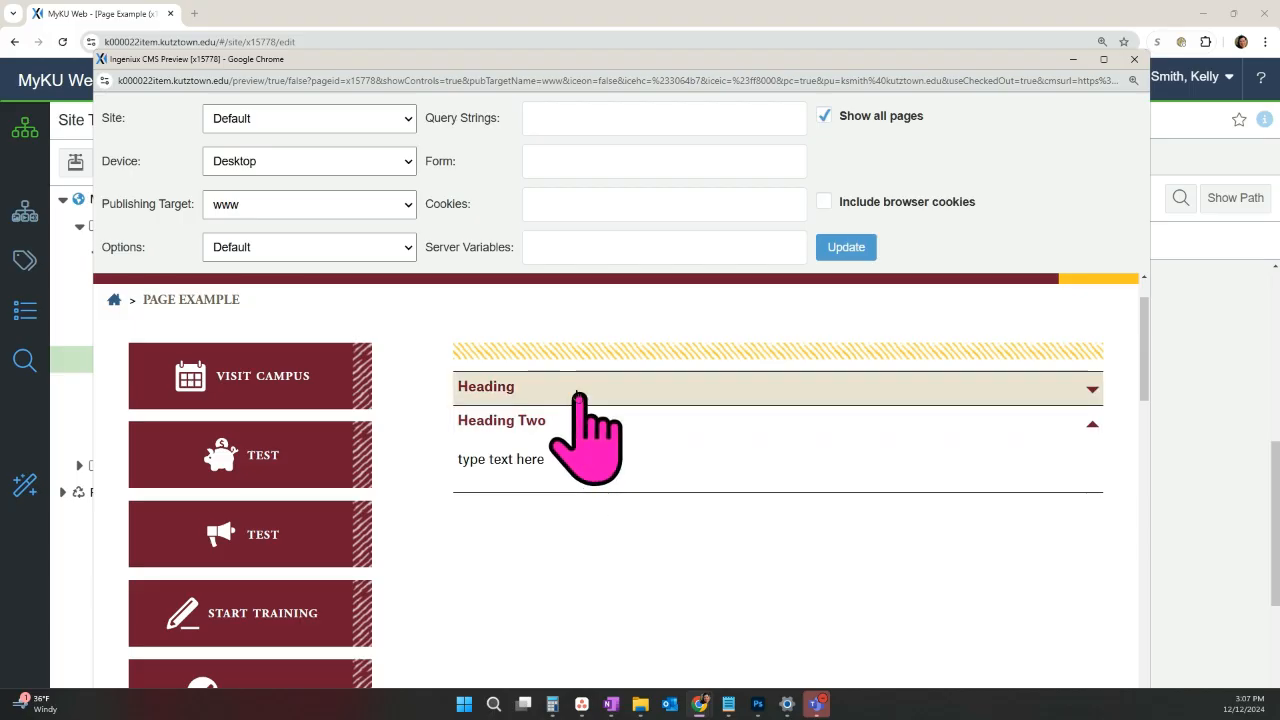
click(549, 388)
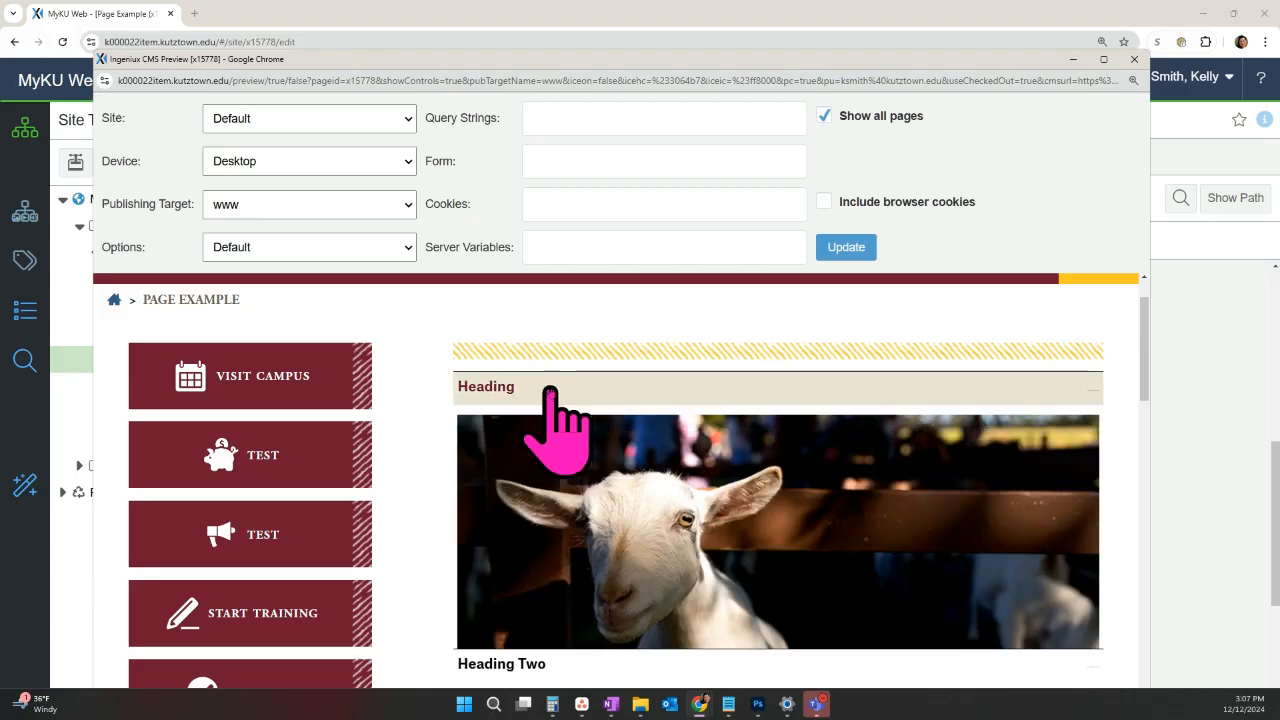
- Expand the "Heading Two" item once more below the goat image, and close the preview window
scroll(630, 660, down, 2)
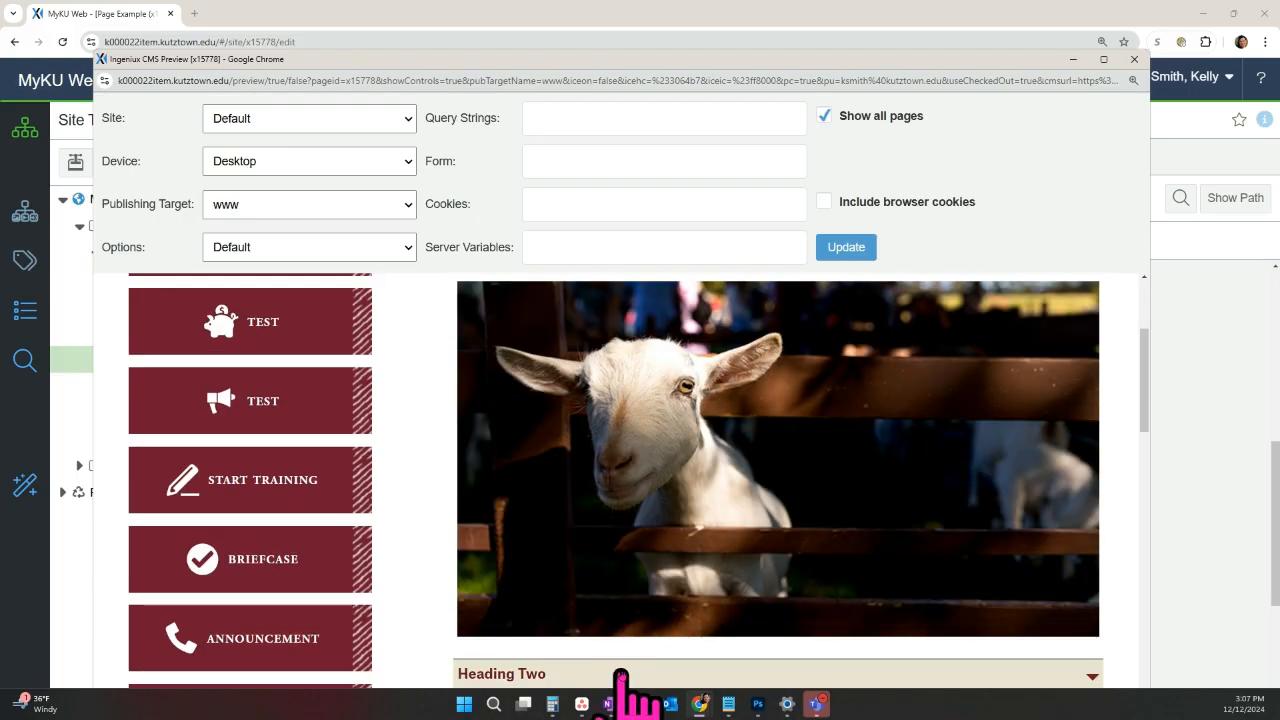
click(623, 675)
scroll(740, 540, up, 1)
scroll(741, 540, up, 1)
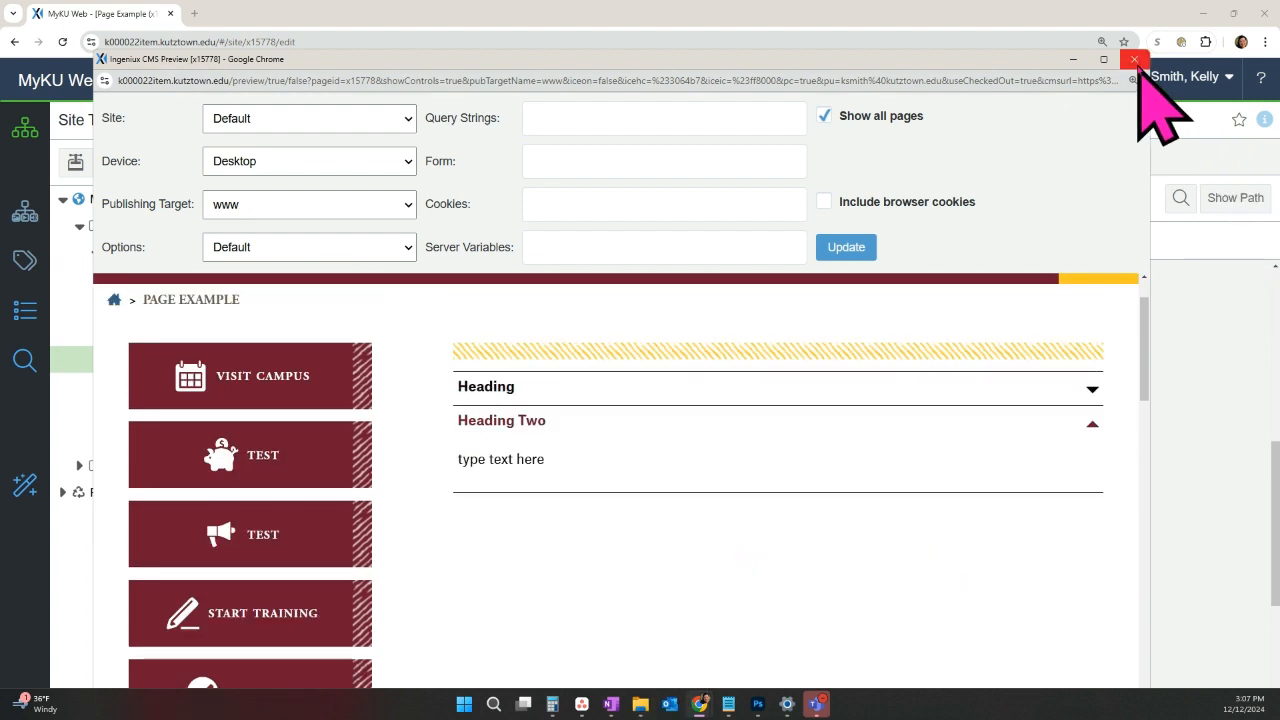
click(1135, 60)
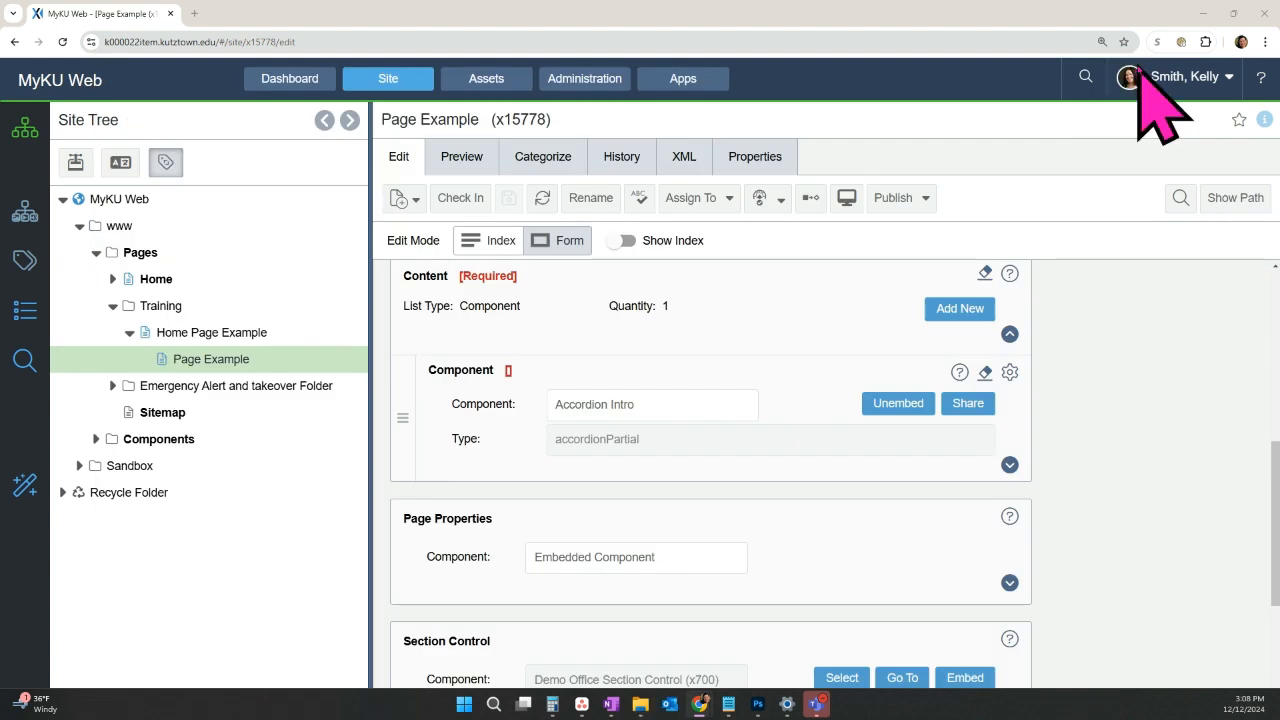